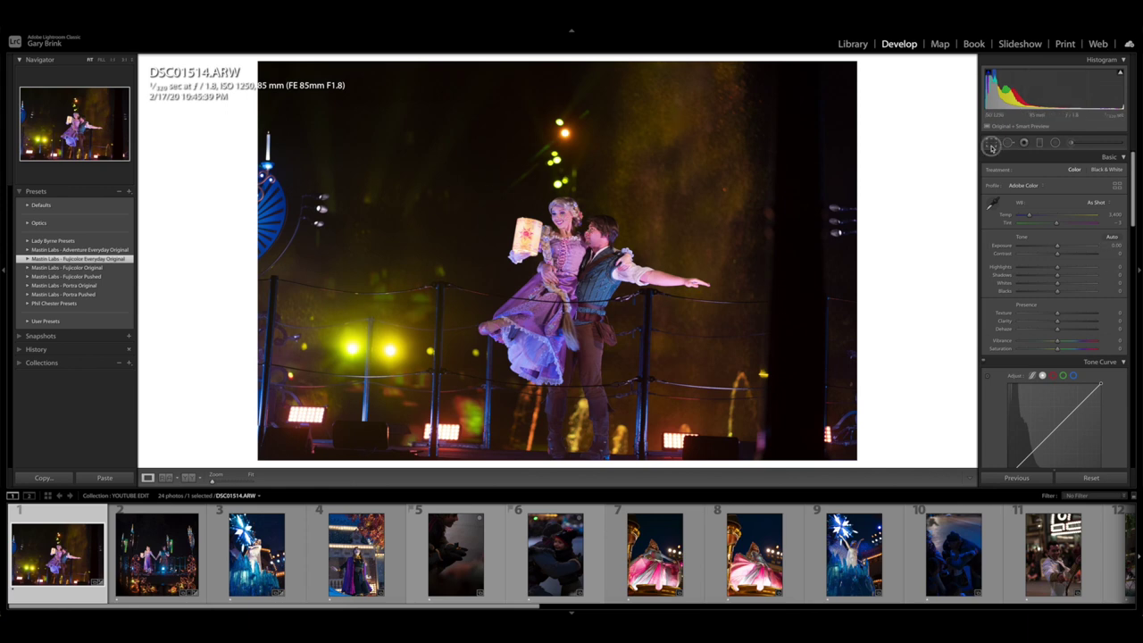
Step: Crop DSC01514.ARW to a 4 x 5 frame around the performers, straightened to -1.80°
left_click(992, 143)
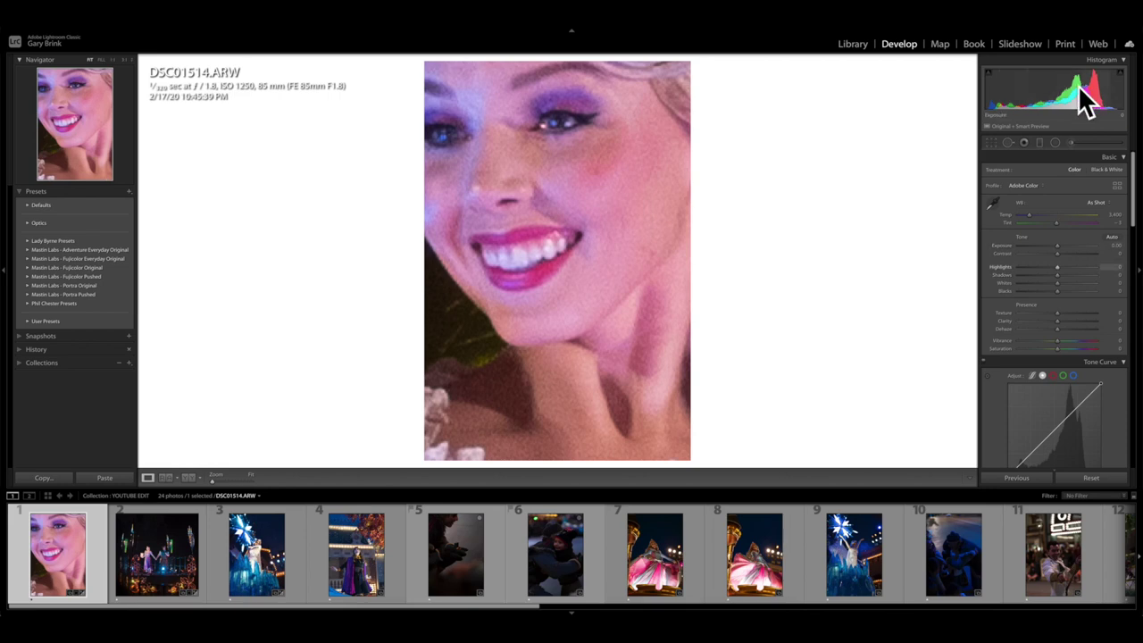
left_click(992, 142)
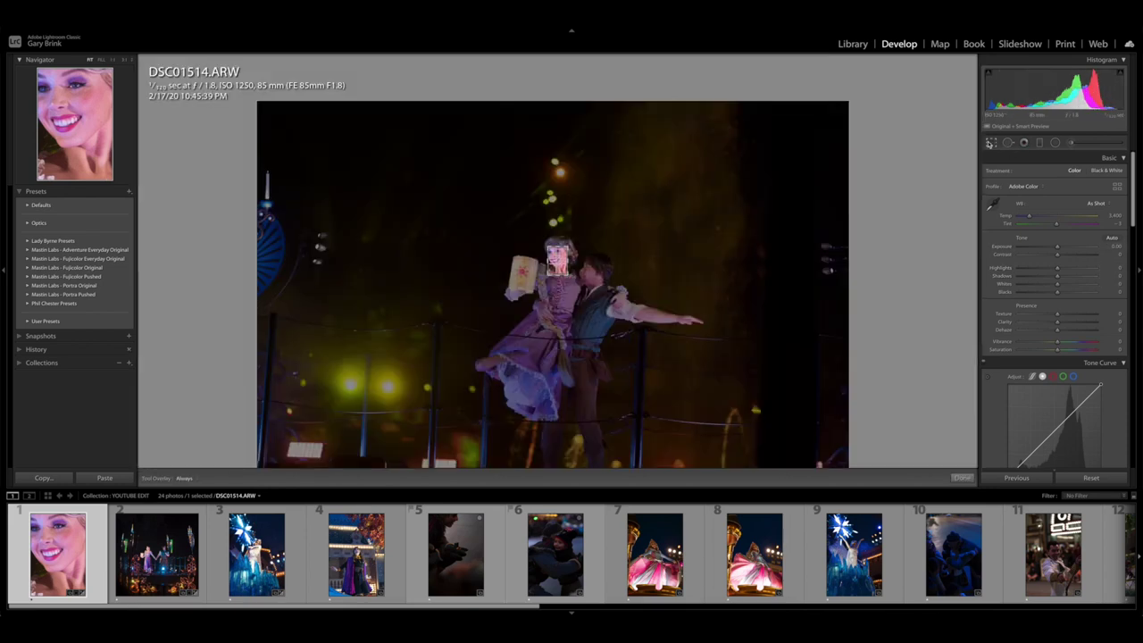
left_click(1093, 225)
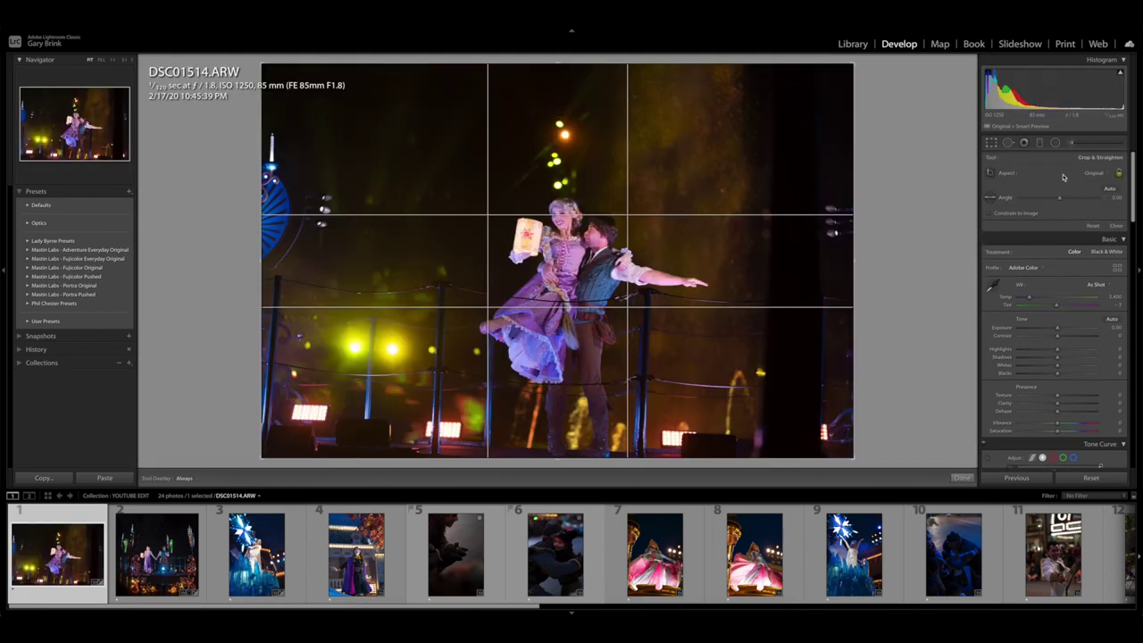
left_click(1100, 174)
left_click(1091, 198)
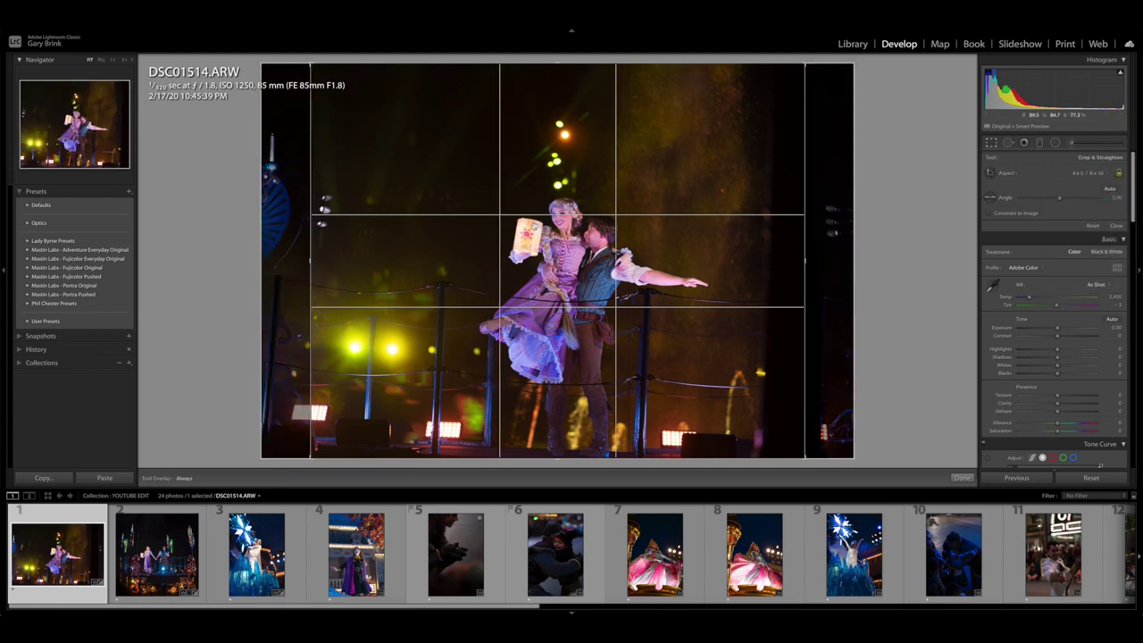
left_click_drag(311, 63, 459, 120)
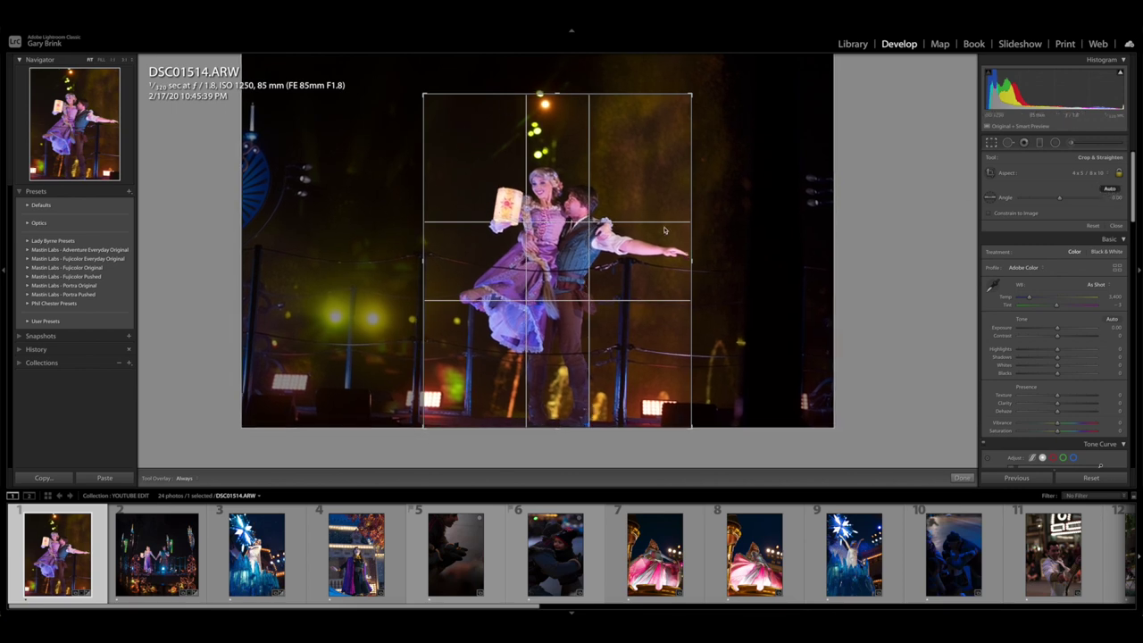
left_click_drag(666, 230, 607, 219)
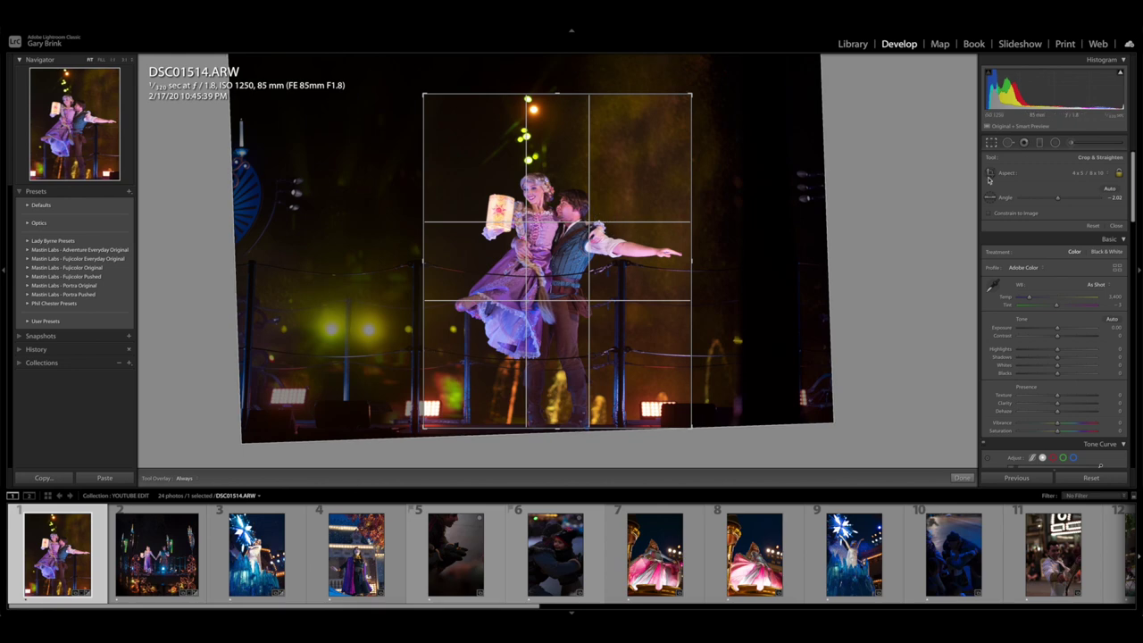
left_click_drag(509, 422, 482, 432)
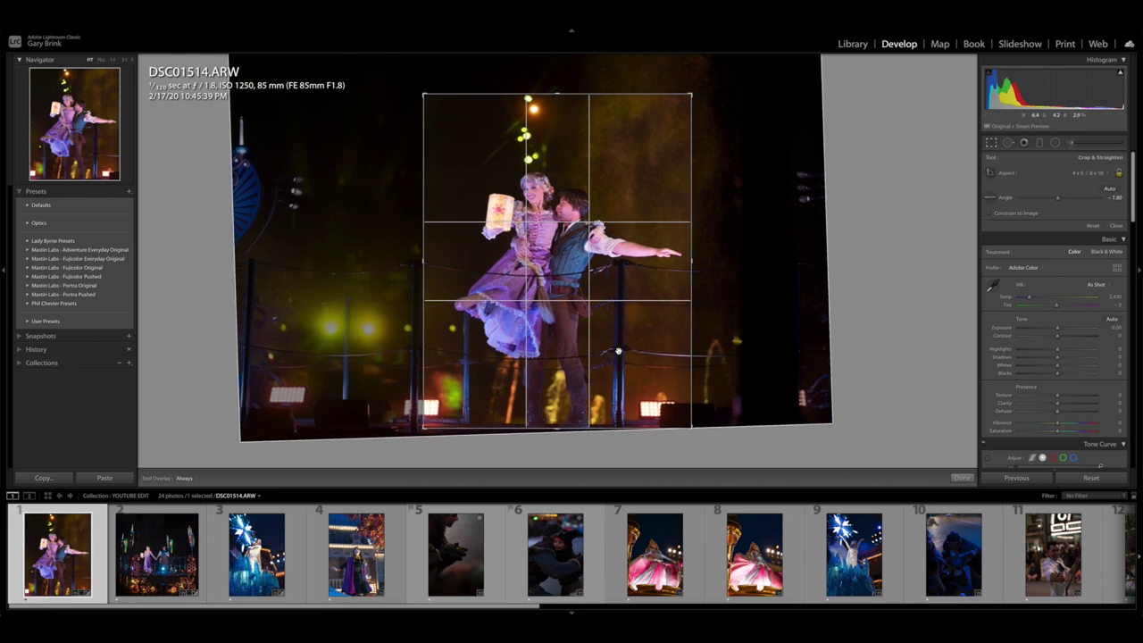
key("Return")
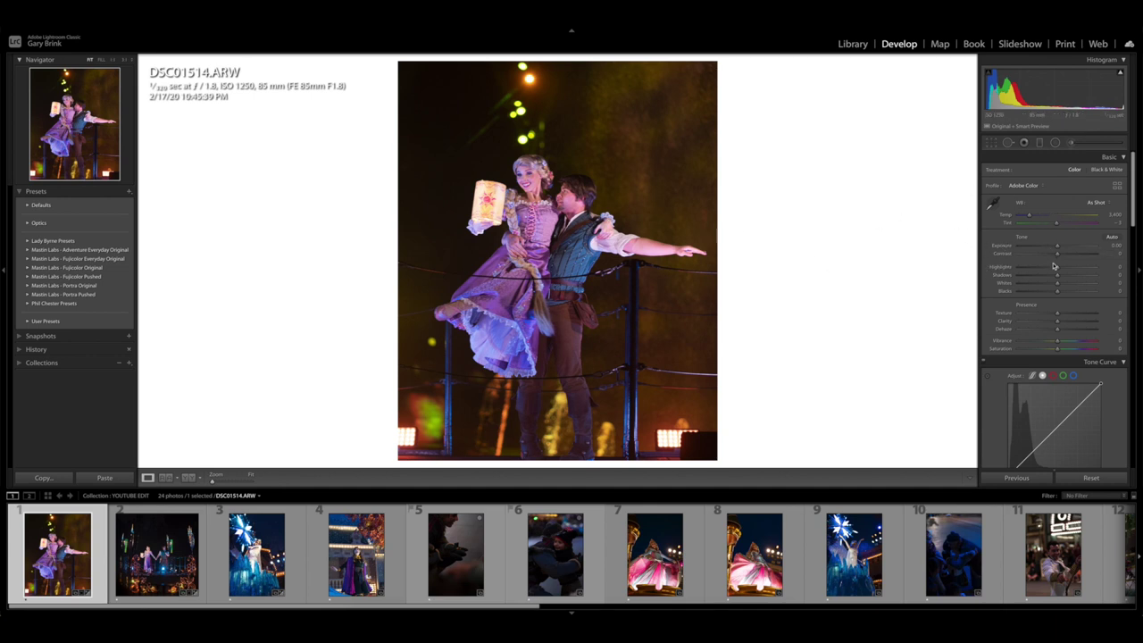
Step: Set Highlights -18, Shadows +41, Temp 3,200, Tint +11, Whites +33 and Blacks -26 in Basic
left_click_drag(1058, 267, 1051, 269)
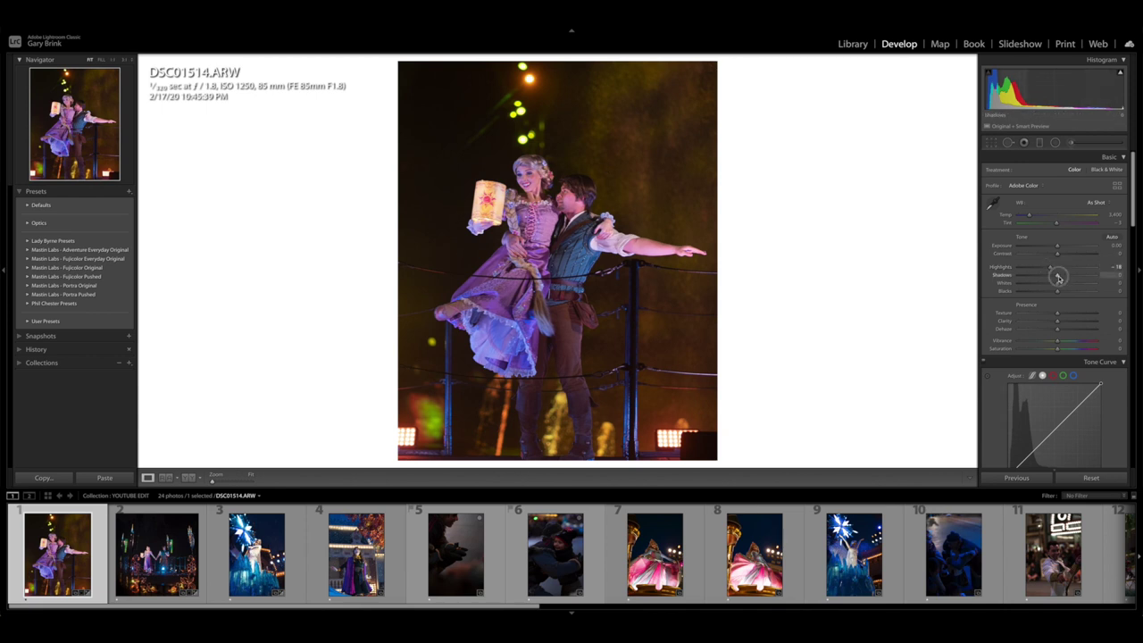
left_click_drag(1058, 276, 1062, 250)
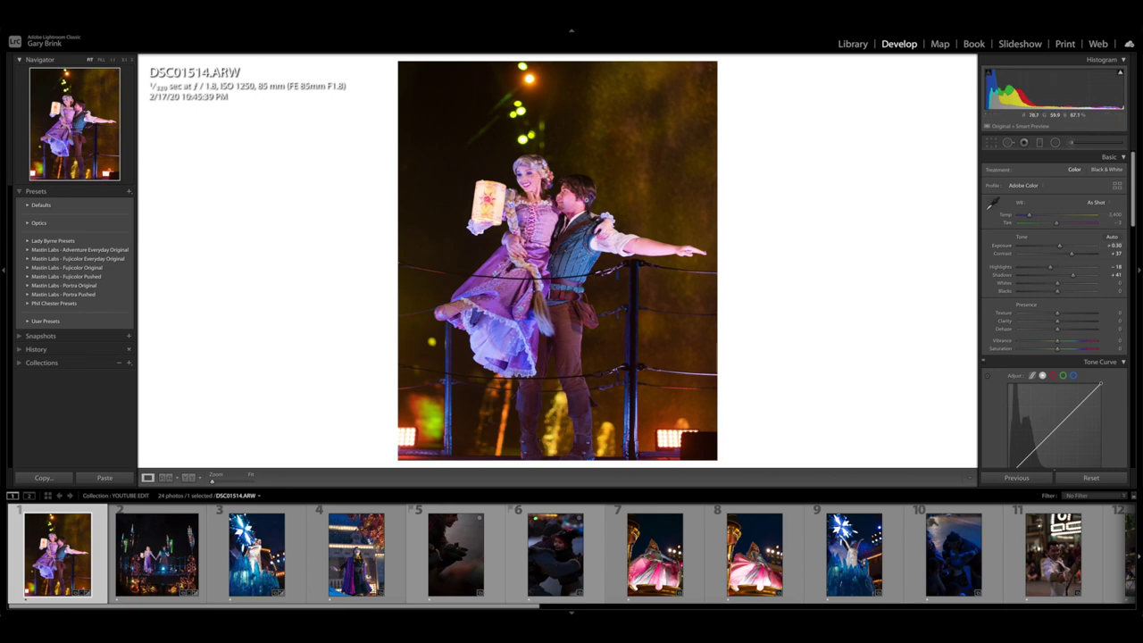
left_click_drag(1028, 215, 1031, 218)
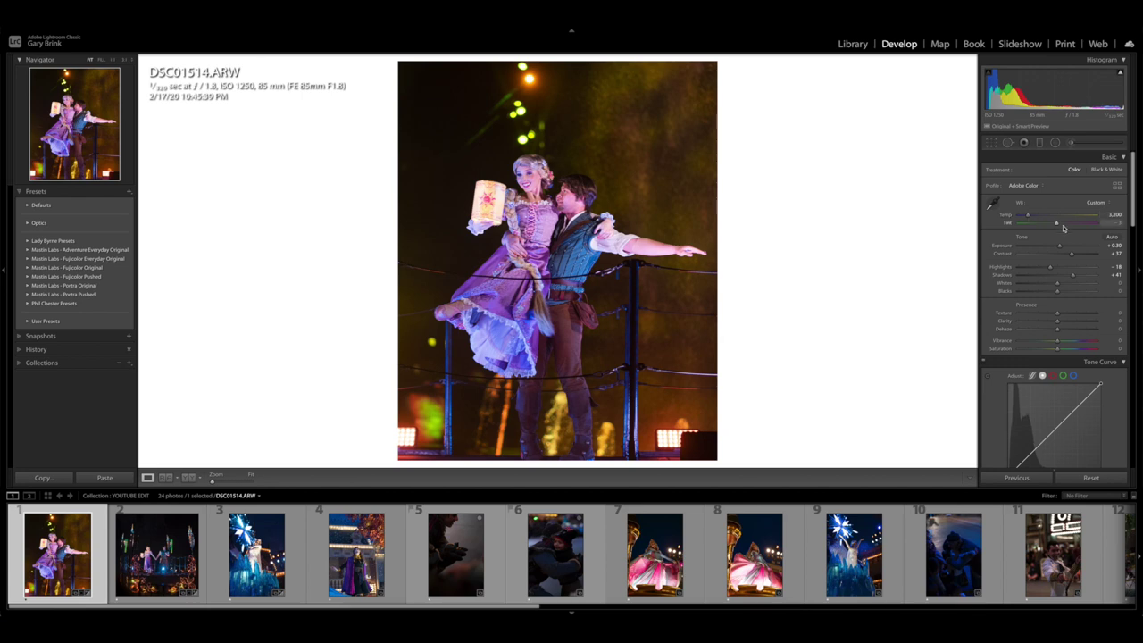
left_click_drag(1057, 223, 1057, 226)
left_click(1056, 224)
left_click_drag(1056, 224, 1063, 246)
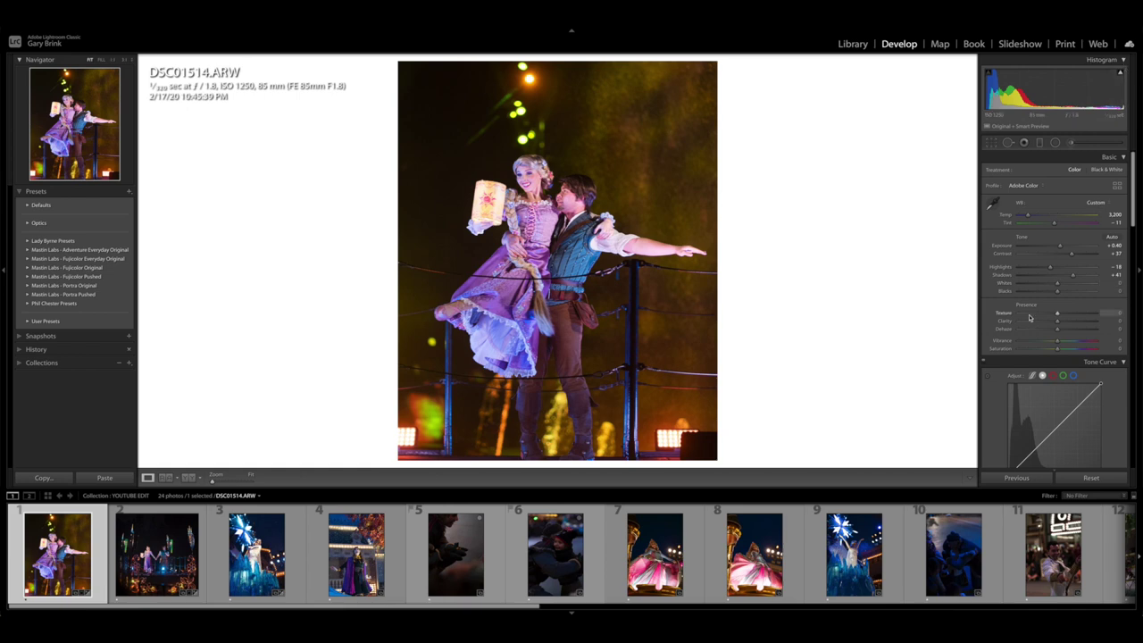
left_click_drag(1057, 282, 1070, 284)
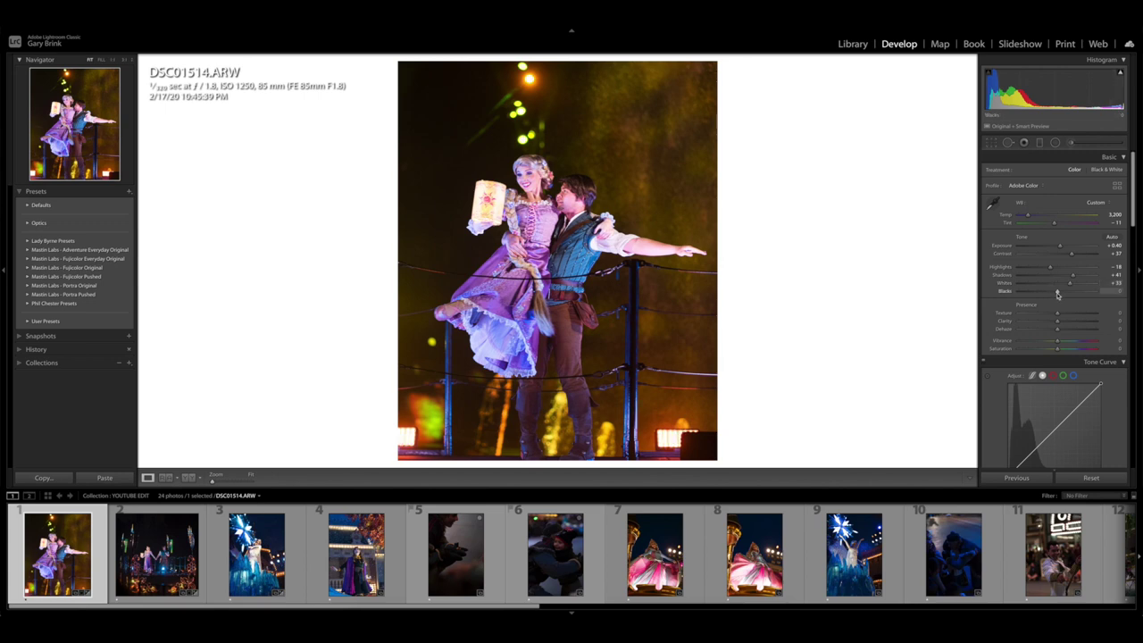
mouse_move(1058, 292)
left_mouse_down()
mouse_move(1068, 293)
mouse_move(1046, 294)
left_mouse_up()
Step: Apply the Medium Contrast point curve and ease Basic Contrast to +17
scroll(1046, 292, "down", 2)
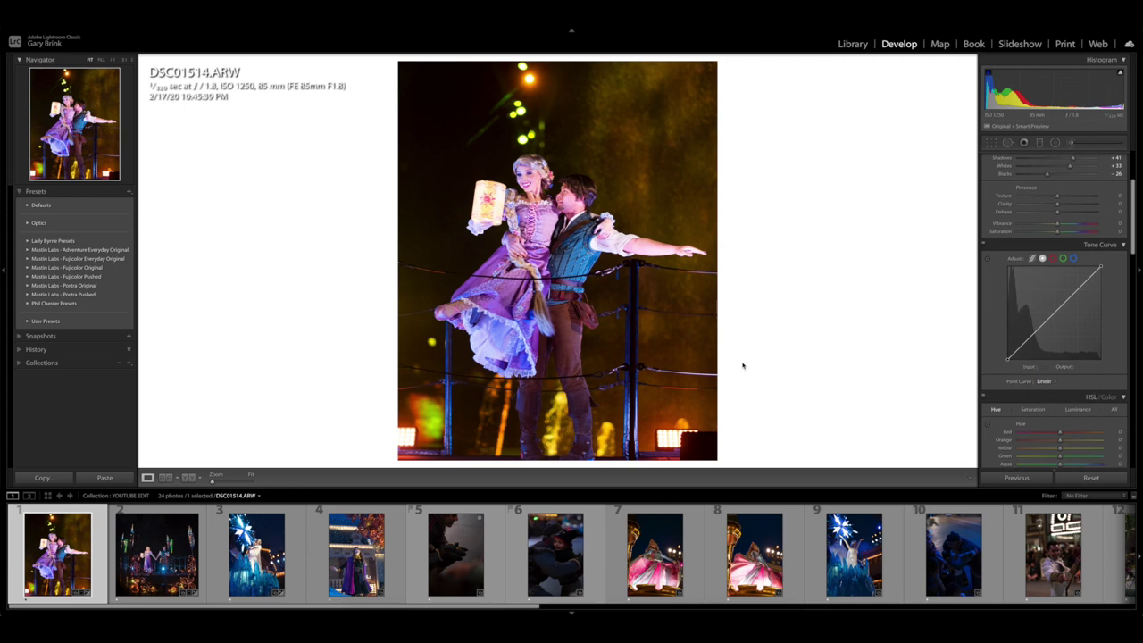
left_click(1045, 382)
left_click(1050, 385)
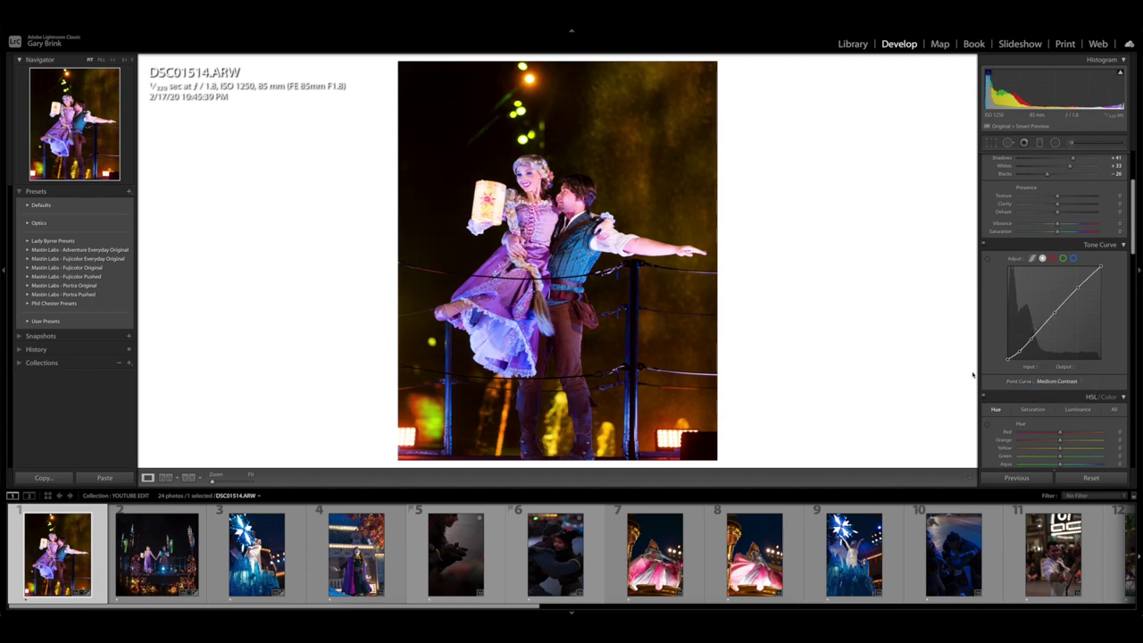
scroll(1027, 313, "up", 5)
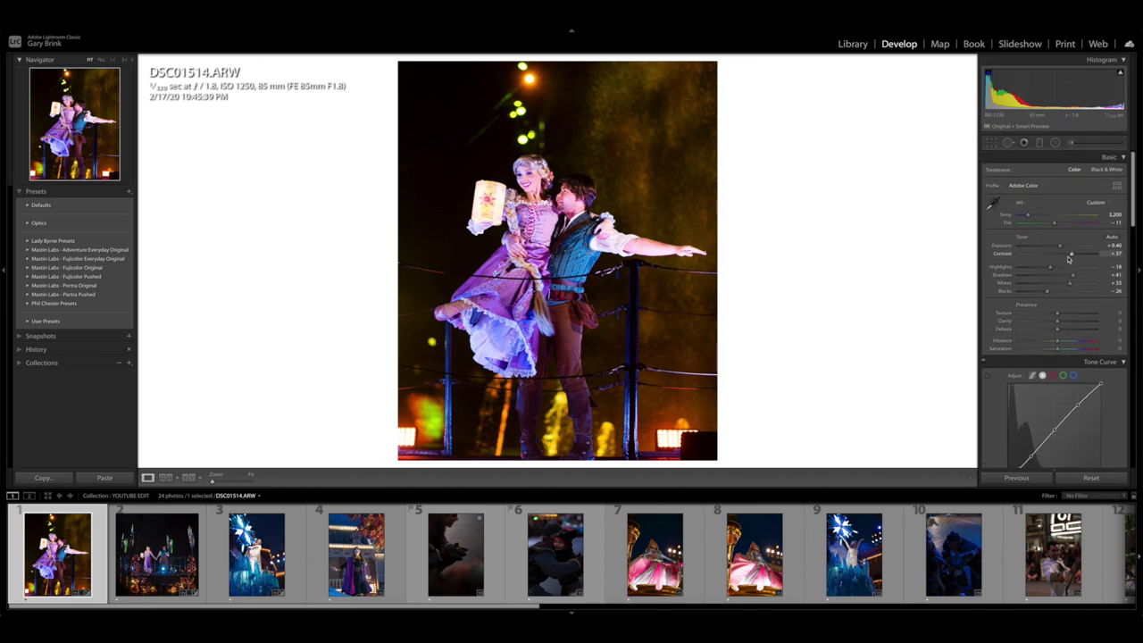
left_click_drag(1071, 256, 1064, 255)
left_click_drag(1062, 256, 1063, 257)
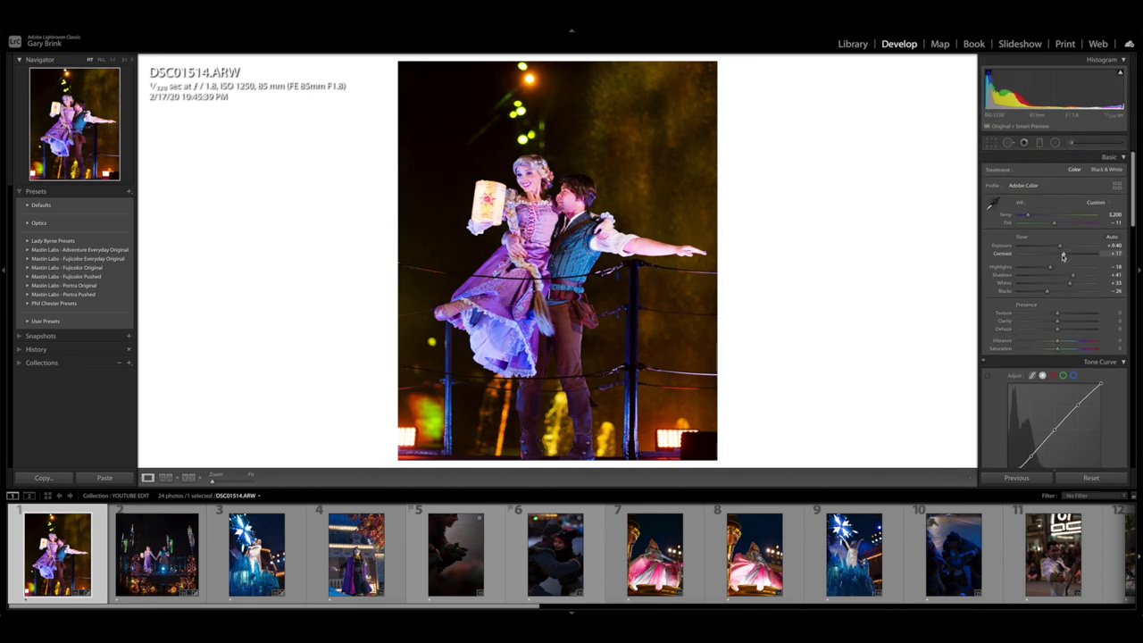
Step: Lower Vibrance to -5 to tone down the colours
scroll(1063, 256, "down", 3)
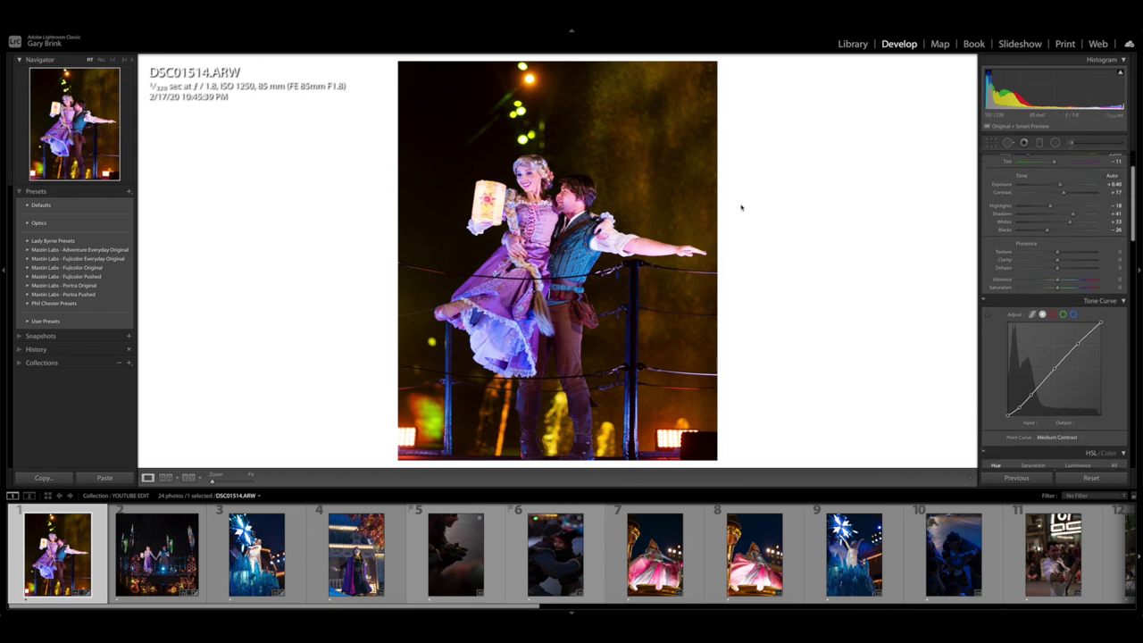
scroll(1112, 322, "down", 6)
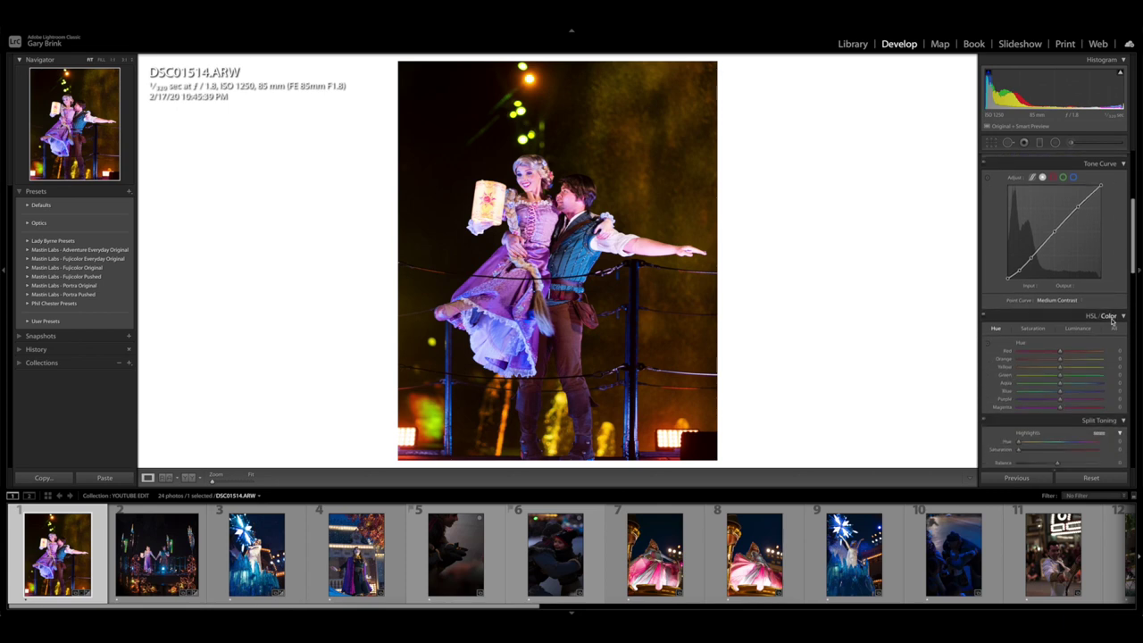
scroll(1063, 268, "up", 5)
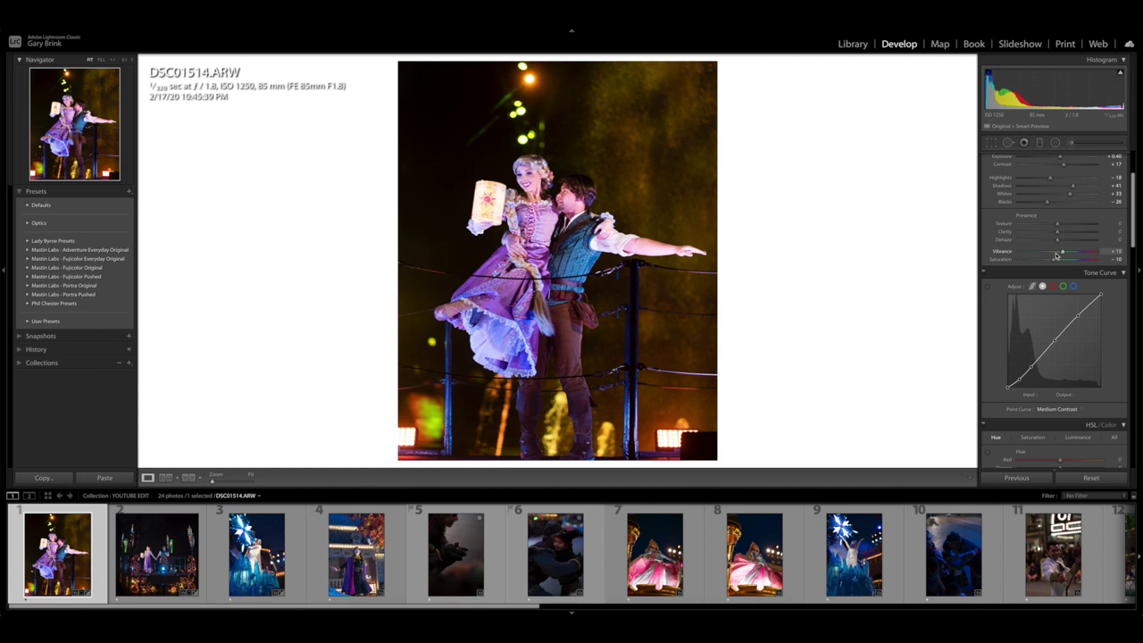
left_click_drag(1056, 254, 1054, 255)
Step: Show Before/After, reset all edits and apply the Mastin Labs Fujicolor Pushed film preset
key("y")
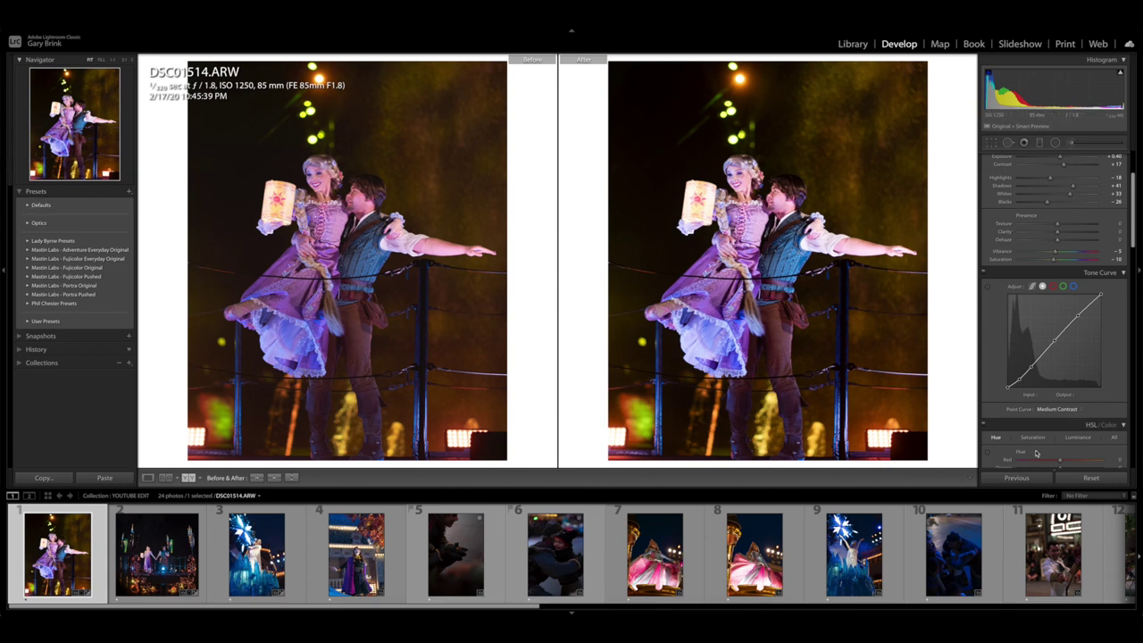
left_click(1093, 479)
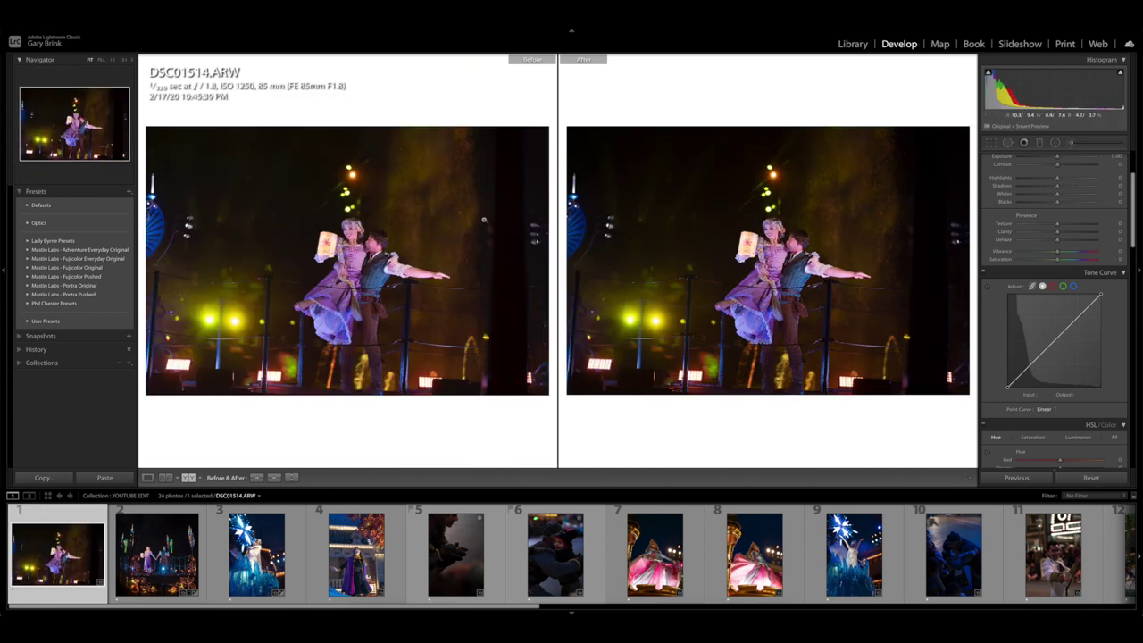
left_click(28, 277)
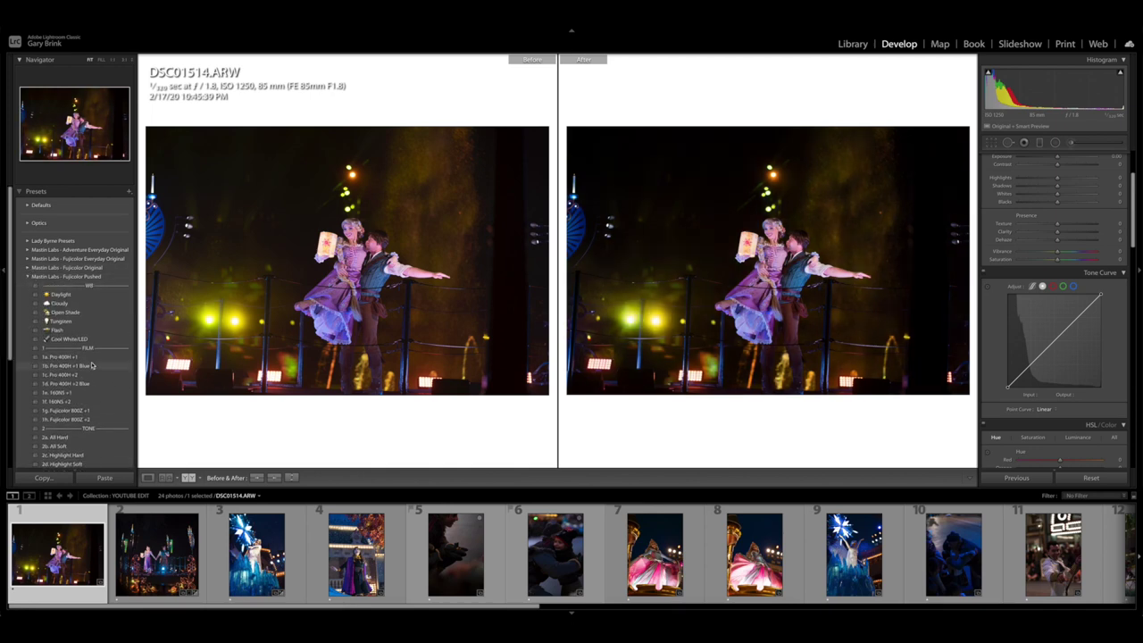
left_click(85, 359)
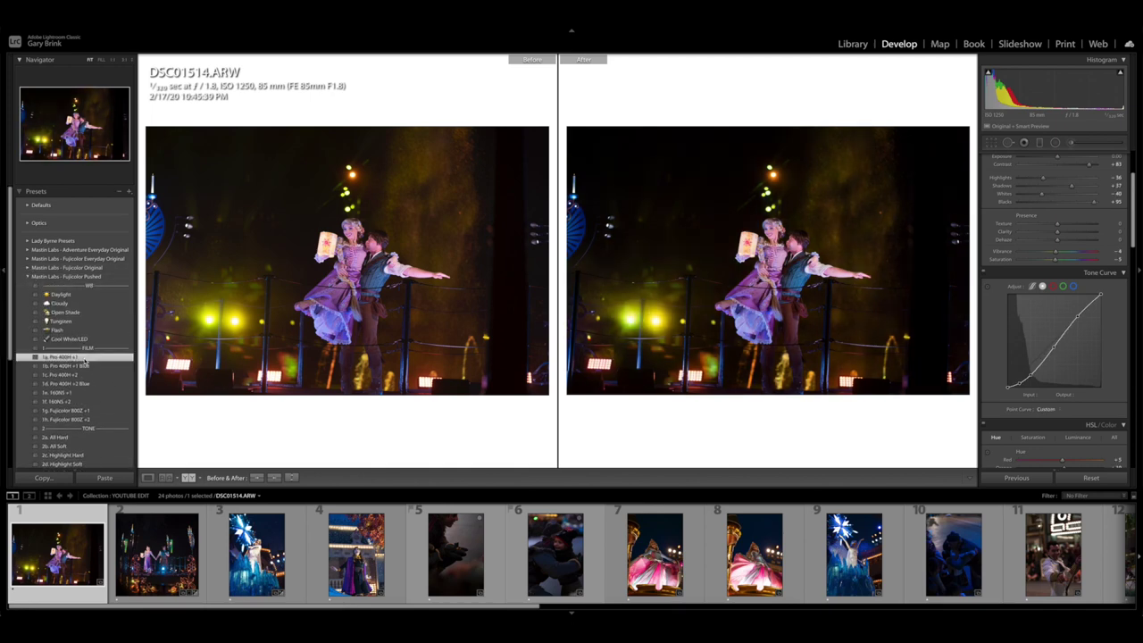
Step: Add the 2b. All Soft, 3a. Lens Correction On and 2f. Shadow Soft presets
left_click(56, 447)
scroll(55, 451, "down", 2)
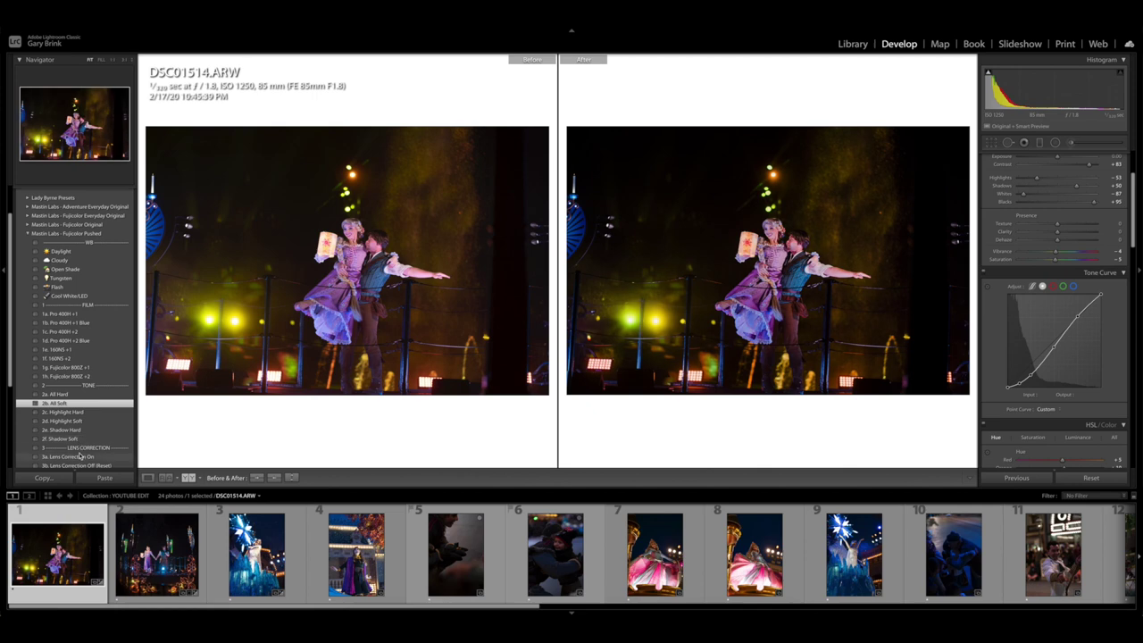
left_click(67, 456)
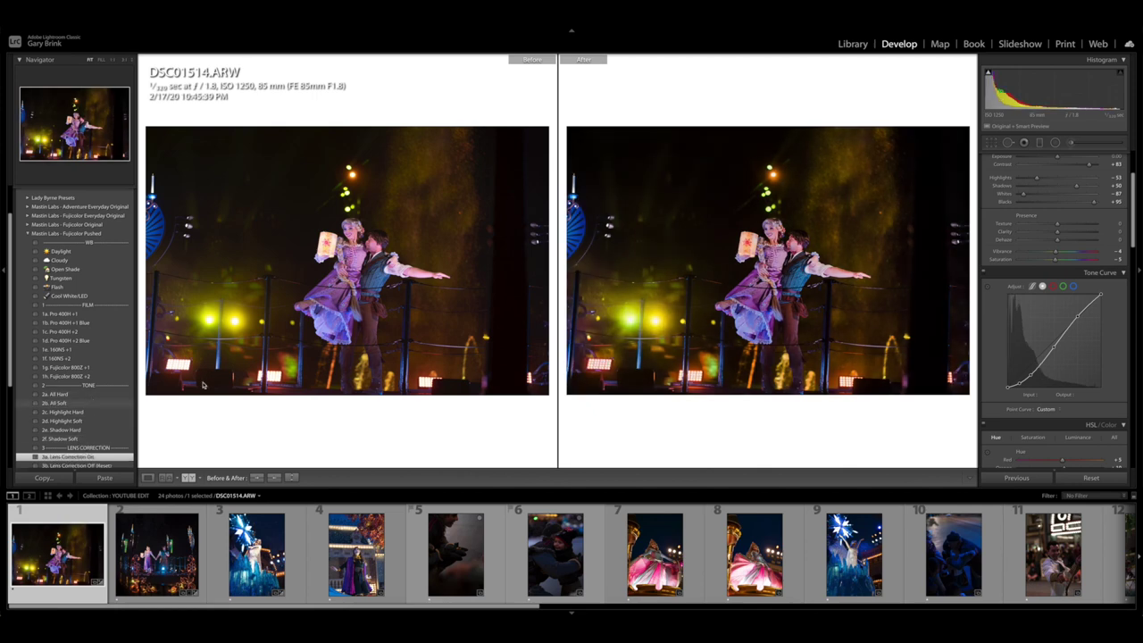
left_click(80, 439)
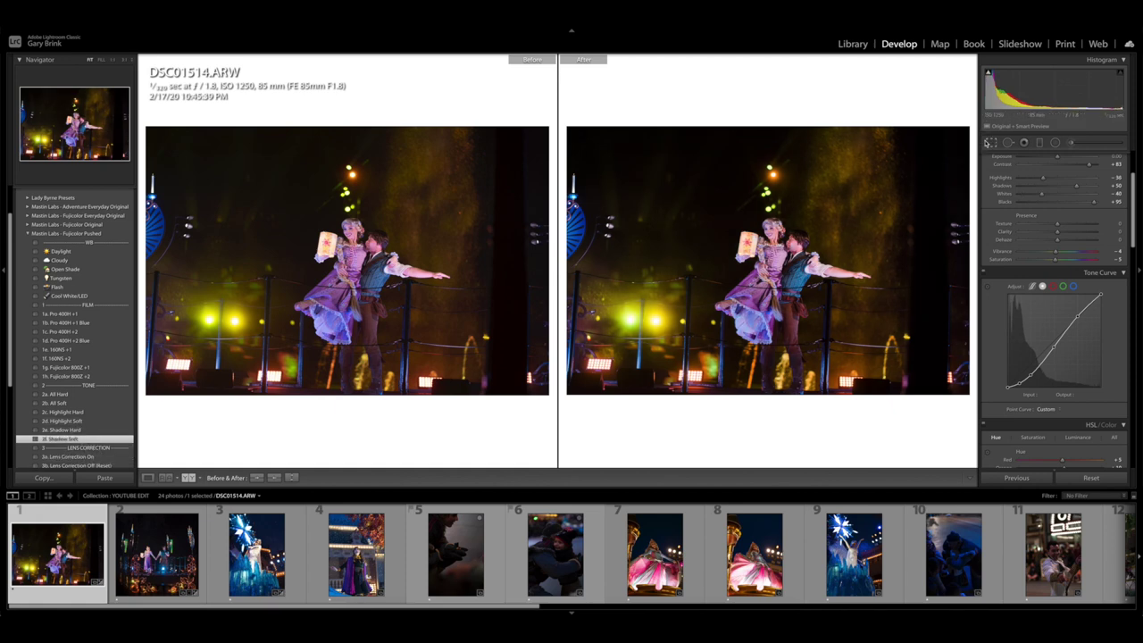
Step: Recrop the stage photo to a portrait 4 x 5 frame, tightened from the top around the couple
key("r")
left_click(1098, 174)
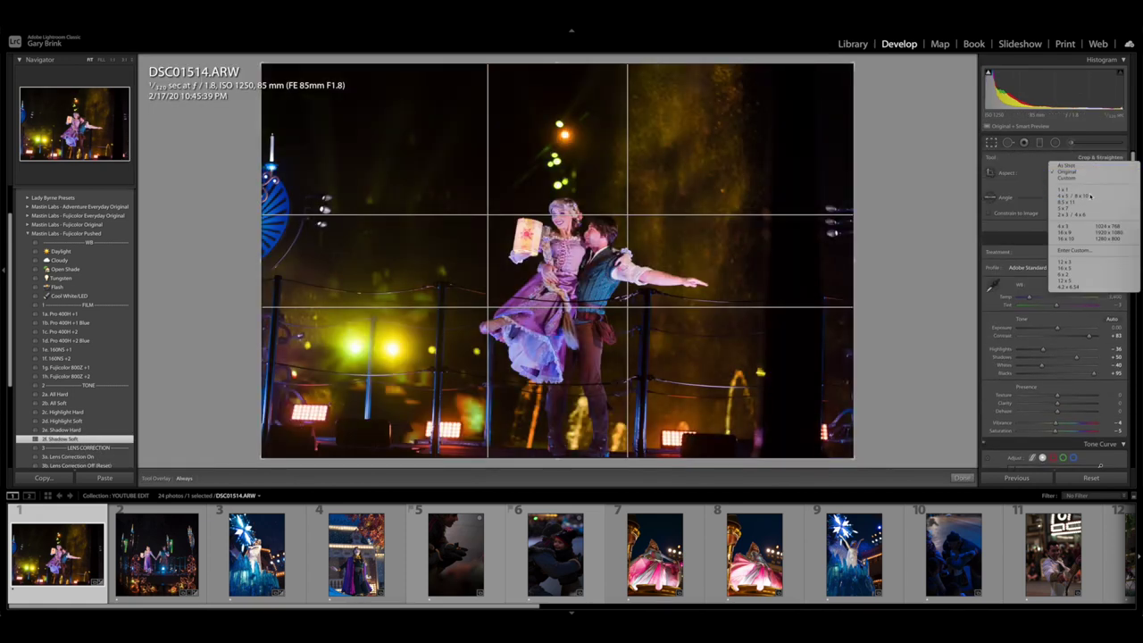
left_click(1085, 196)
key("x")
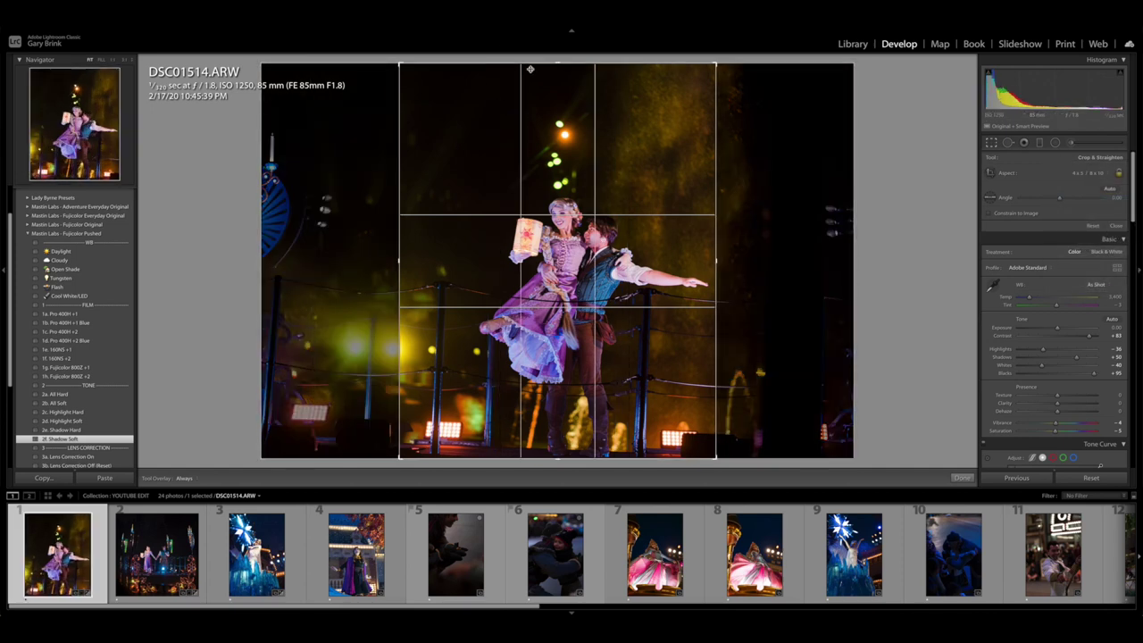
left_click_drag(536, 64, 576, 96)
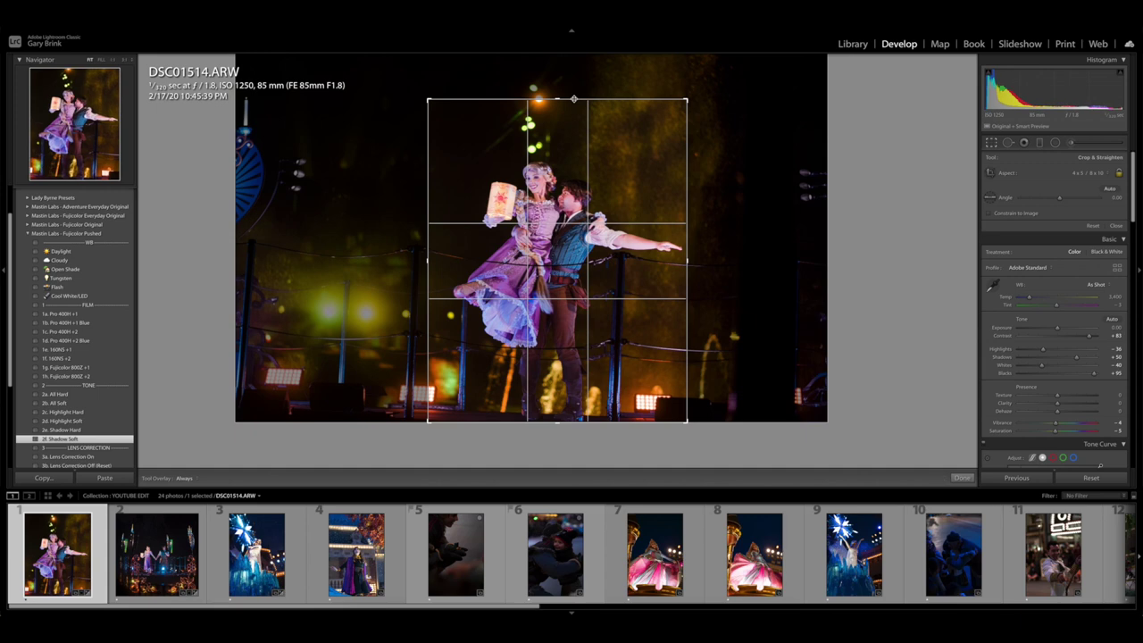
key("Return")
Step: Compare the recropped photo against the original in Before/After view
key("y")
key("y")
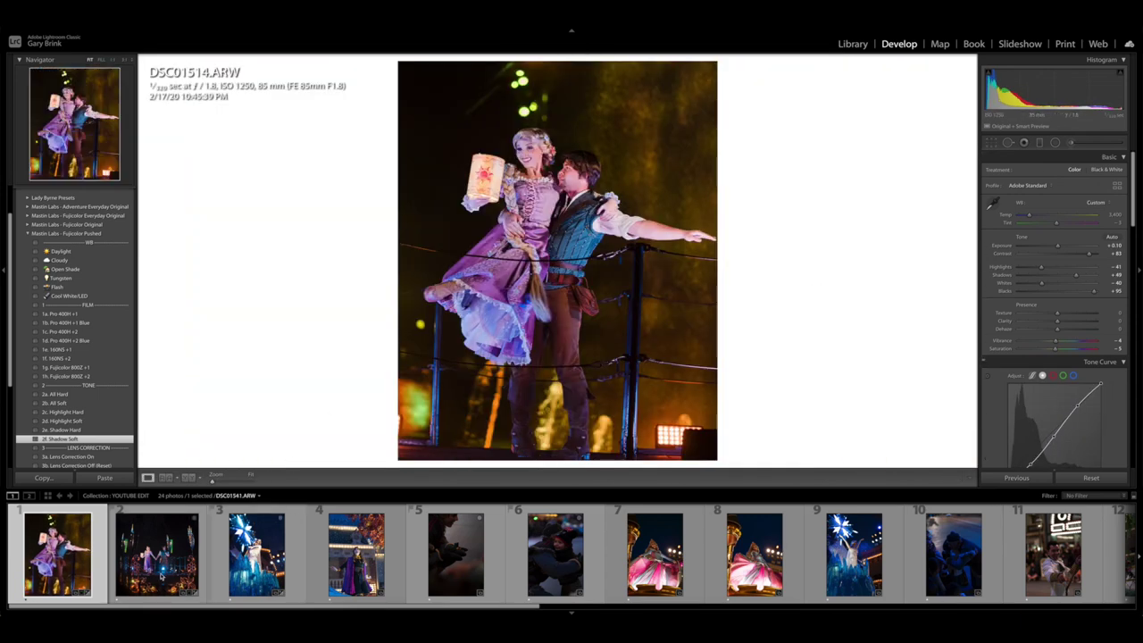
scroll(357, 563, "down", 5)
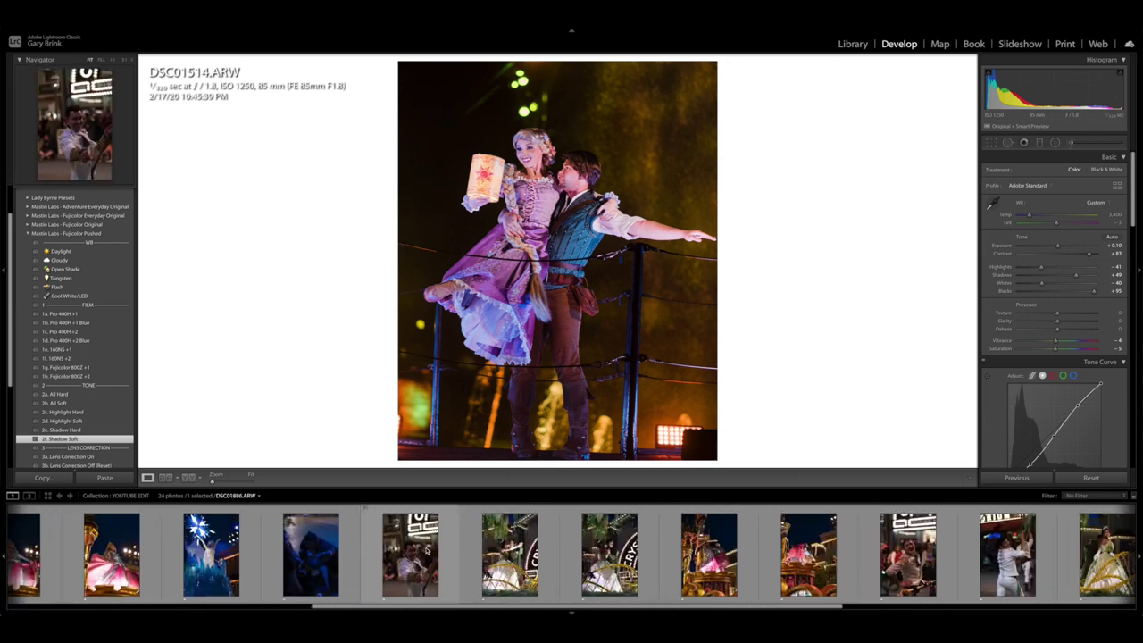
scroll(427, 551, "up", 5)
Step: Open DSC02410.ARW and enable Profile Corrections and Remove Chromatic Aberration with the Sony FE 85mm F1.8 profile
left_click(661, 550)
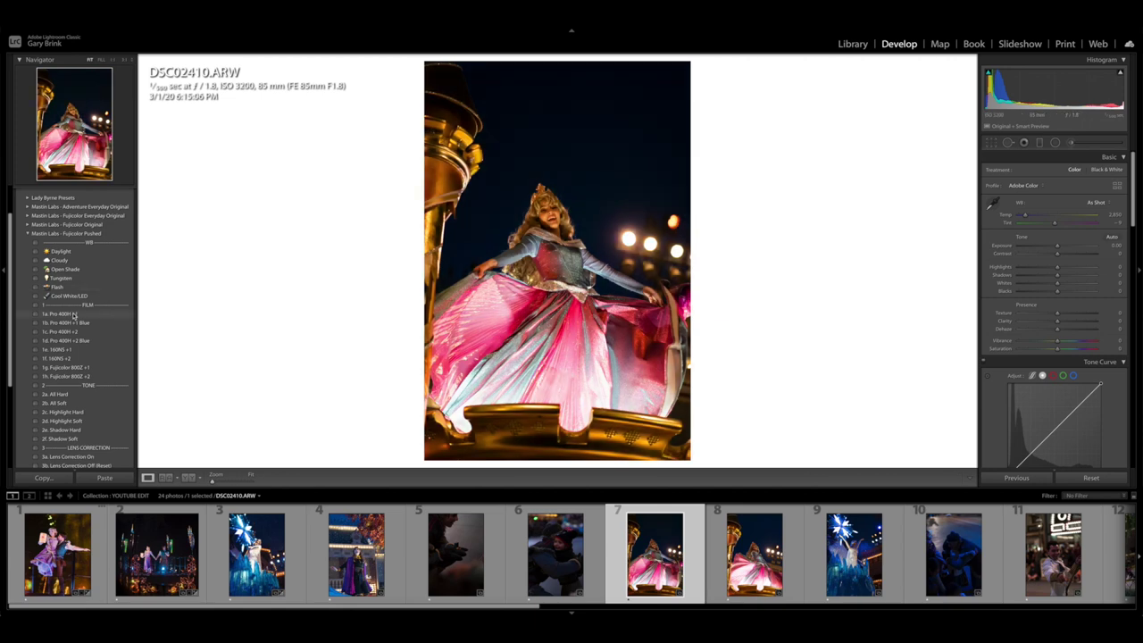
left_click(27, 233)
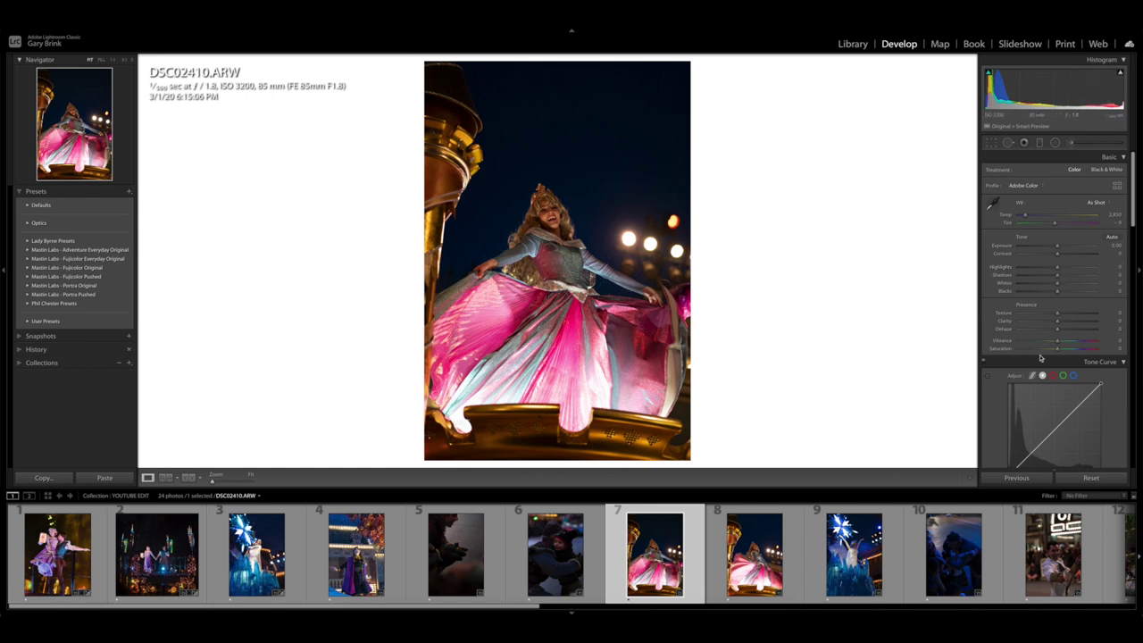
scroll(1040, 358, "down", 10)
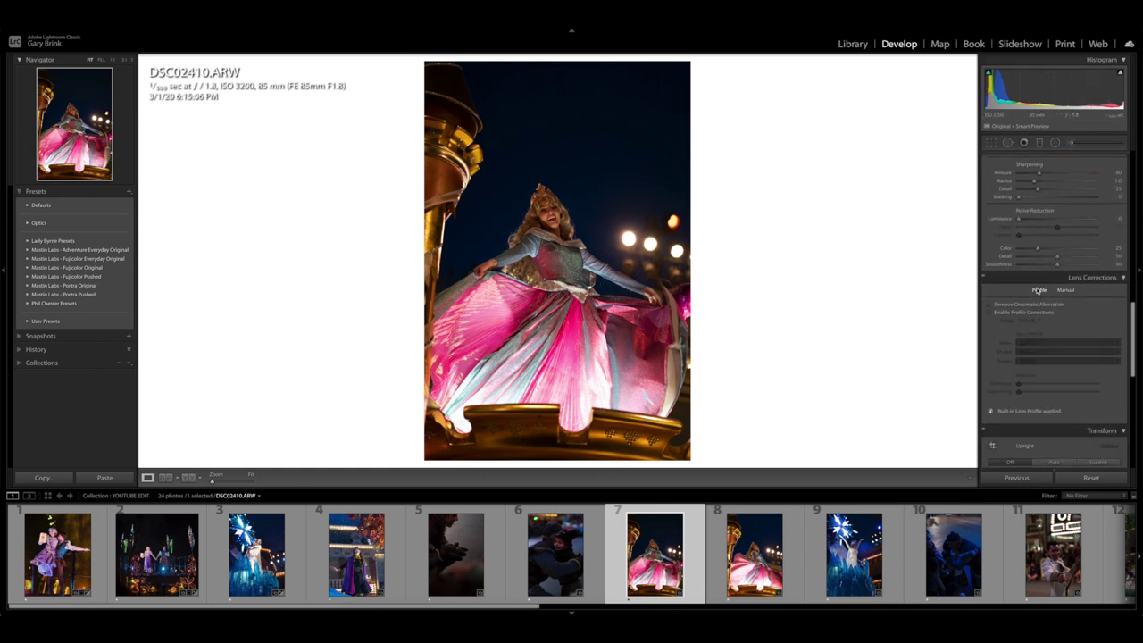
left_click(1039, 290)
left_click(1018, 313)
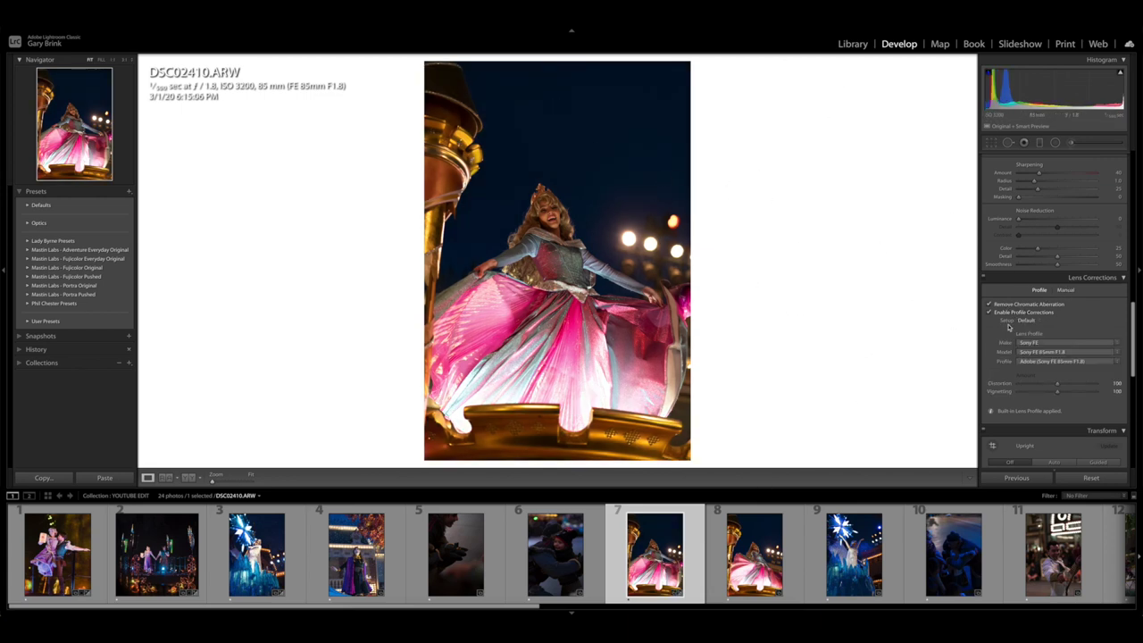
scroll(1010, 327, "up", 15)
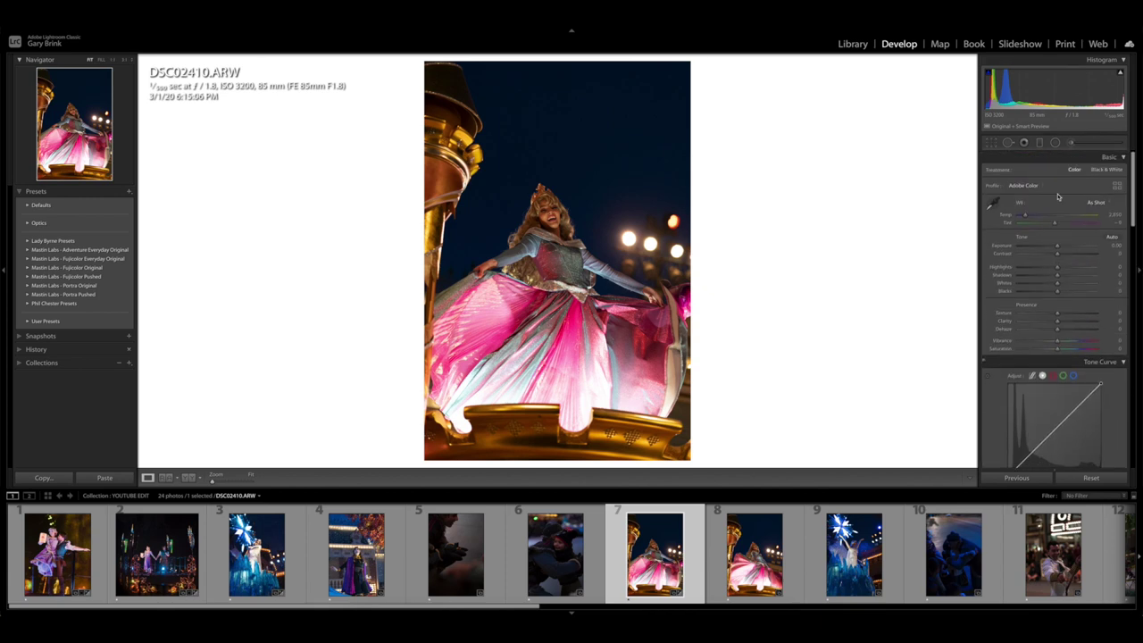
Step: Set Highlights -51, Shadows +20, Whites +57 and Blacks -9 on the parade photo
left_click_drag(1057, 267, 1044, 269)
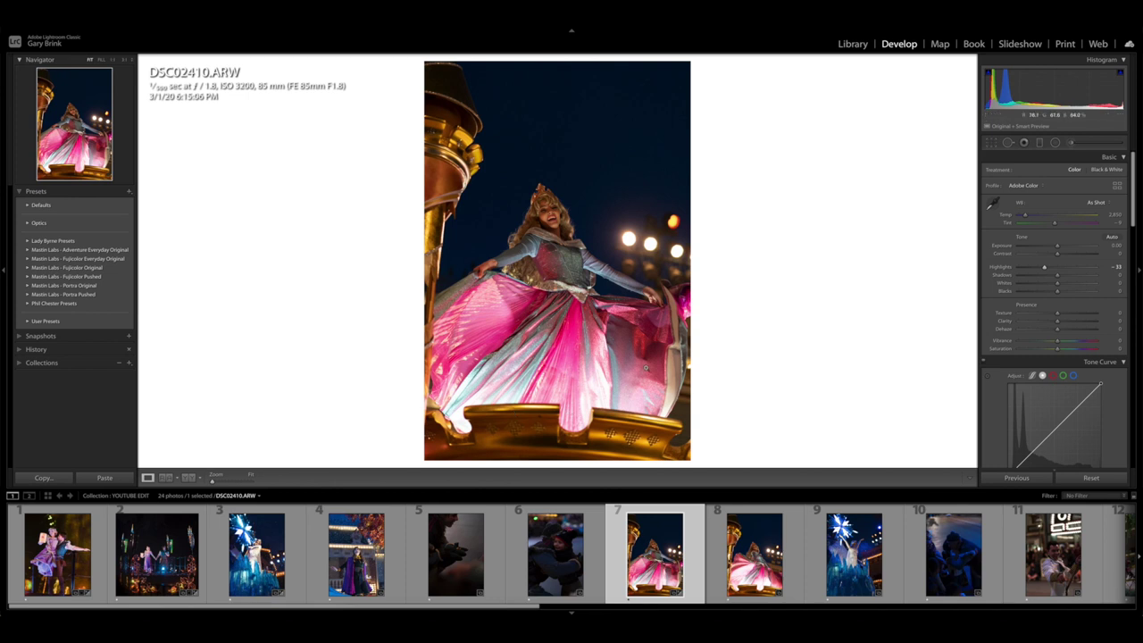
mouse_move(1060, 277)
left_mouse_down()
mouse_move(1077, 276)
mouse_move(1067, 276)
left_mouse_up()
double_click(1012, 277)
left_click_drag(1061, 277, 1074, 283)
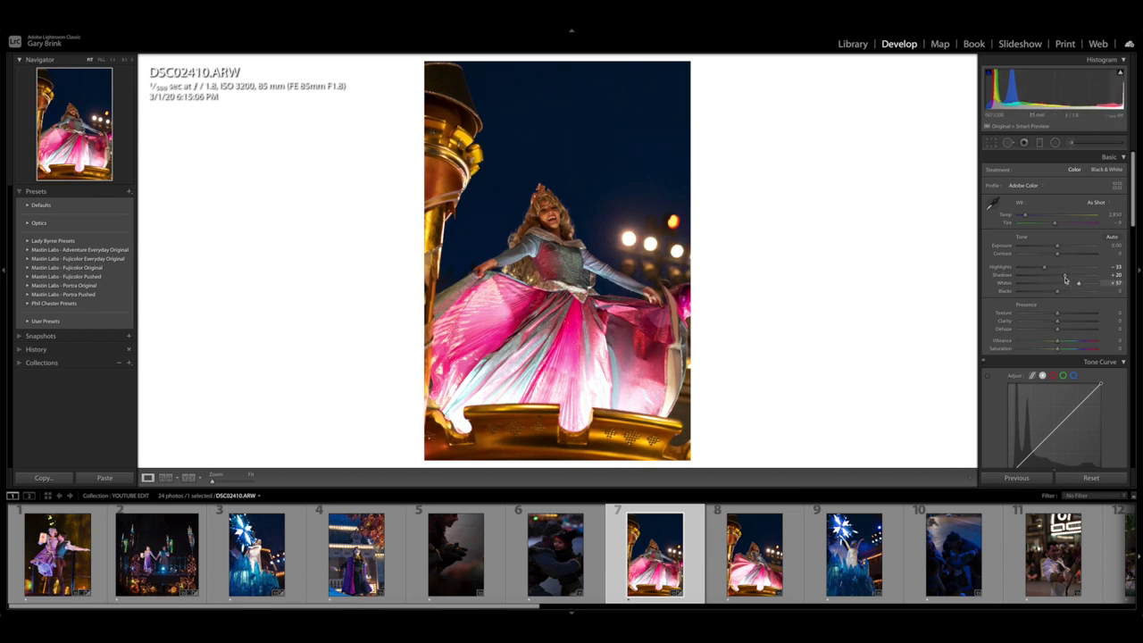
left_click_drag(1055, 292, 1037, 267)
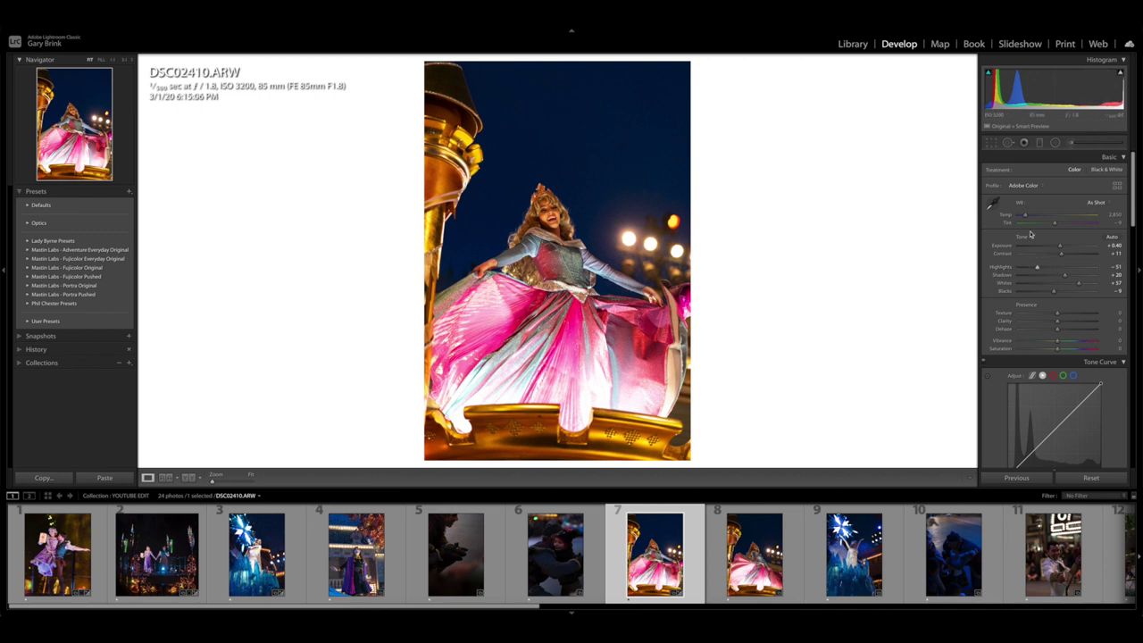
Step: Cool Temp to 2,636 and reduce Saturation to -5
left_click(1025, 217)
left_click_drag(1026, 216, 1023, 217)
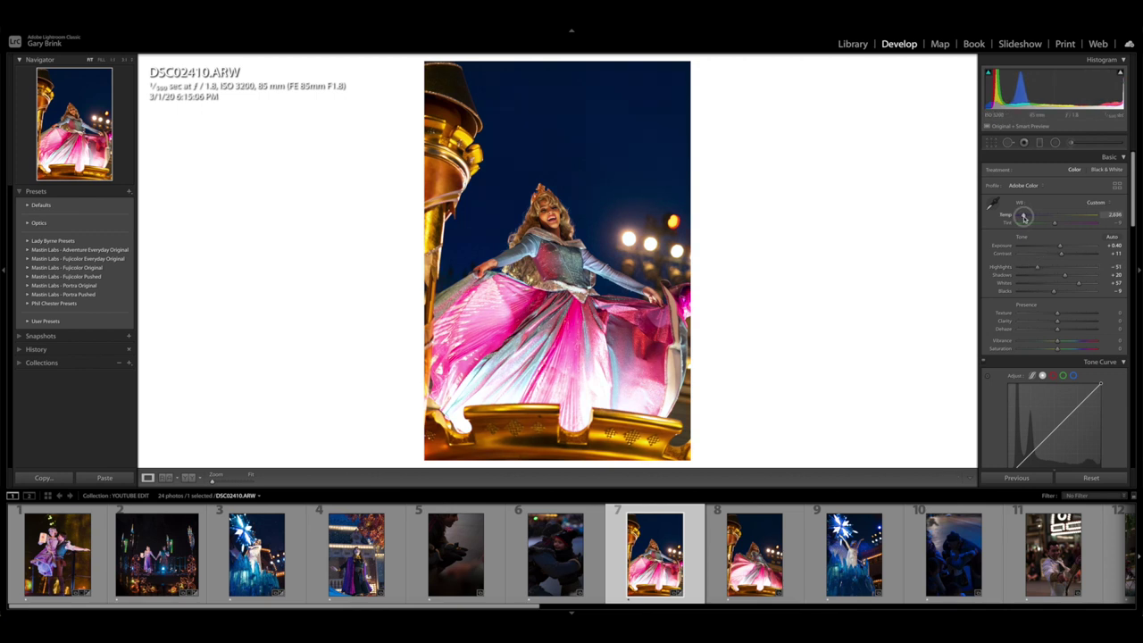
left_click_drag(1024, 216, 1054, 225)
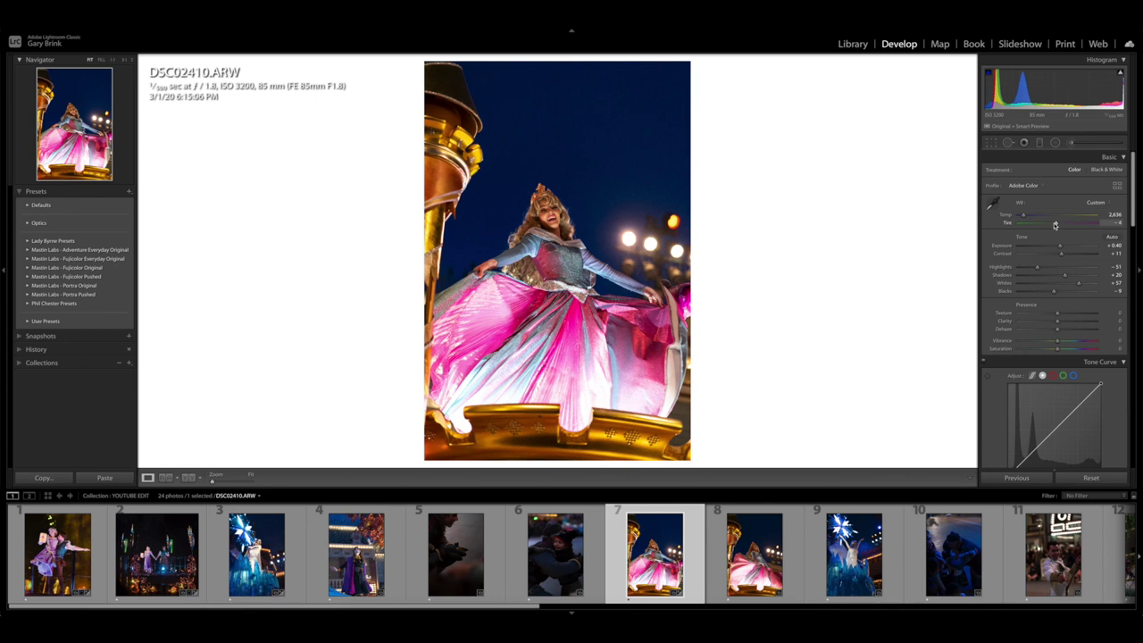
left_click(1054, 225)
left_click_drag(1058, 351, 1058, 351)
Step: Raise Vibrance to +5 and settle on a Medium Contrast point curve after trying Strong Contrast
left_click_drag(1058, 347, 1059, 347)
scroll(1054, 349, "down", 3)
left_click(1051, 413)
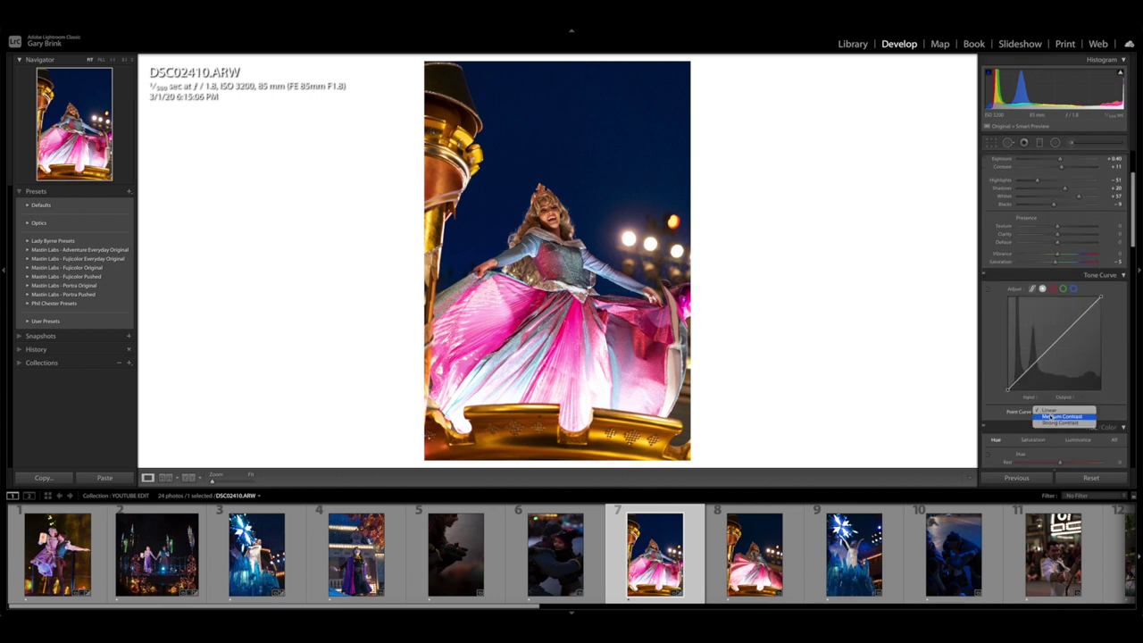
left_click(1051, 416)
left_click(1051, 414)
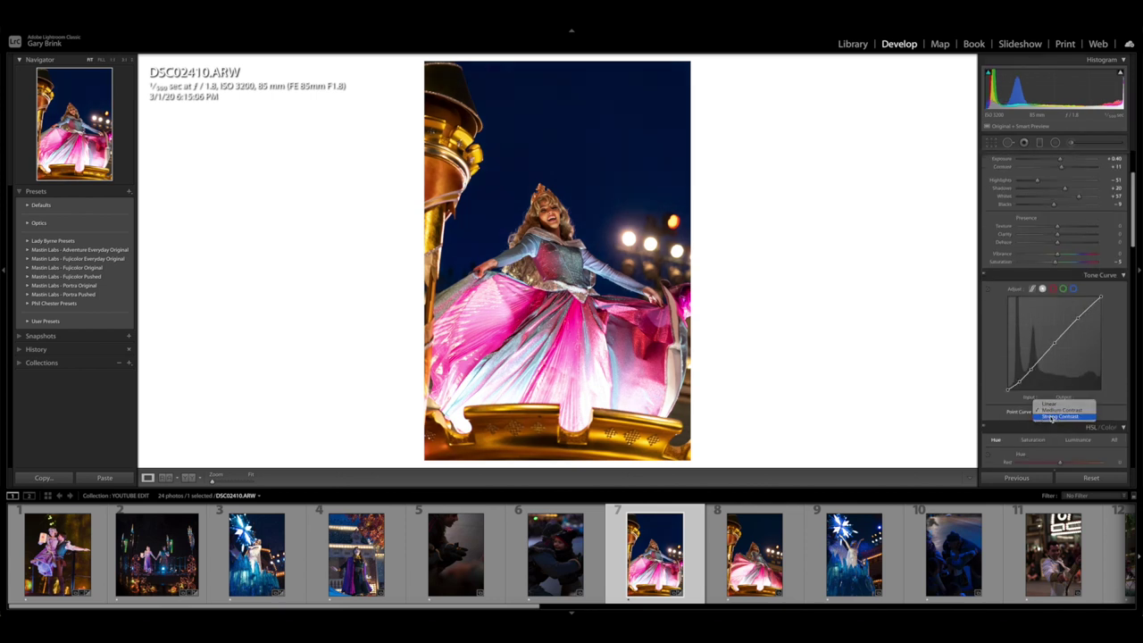
left_click(1052, 417)
left_click(1052, 414)
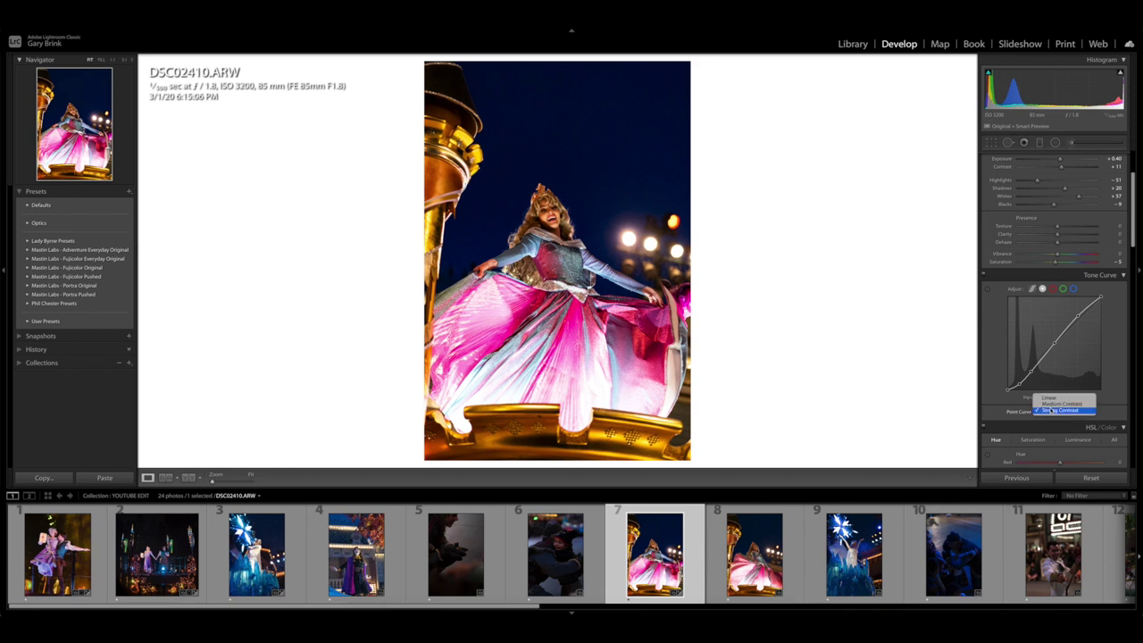
left_click(1046, 402)
scroll(1036, 375, "down", 2)
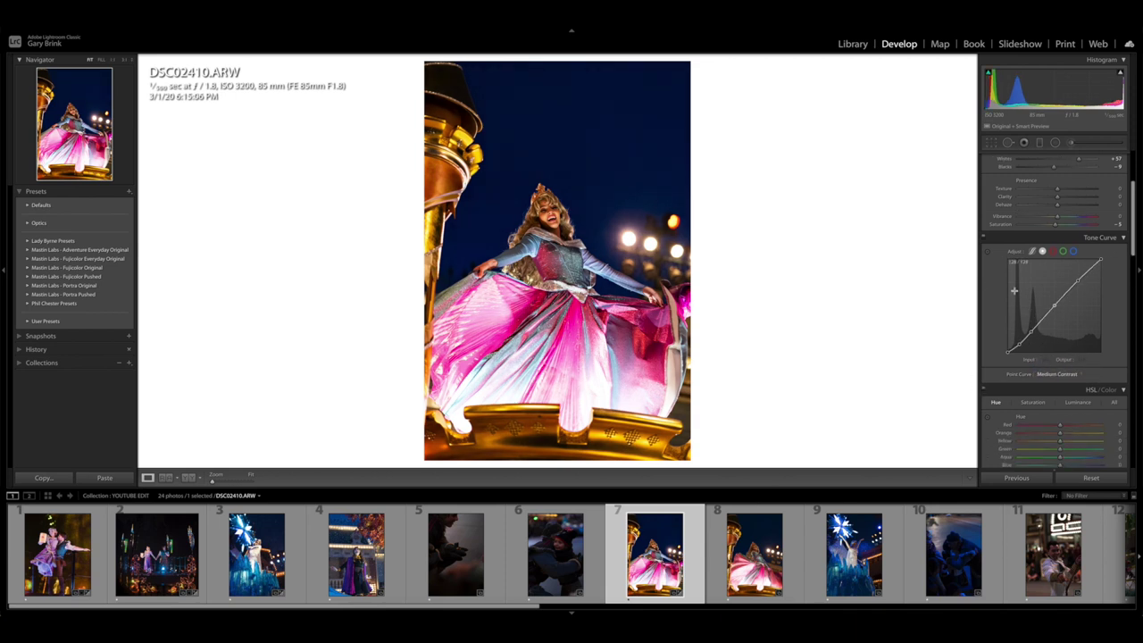
Step: In HSL Saturation, desaturate Red, reset Aqua to 0 and boost Blue
scroll(1054, 314, "down", 3)
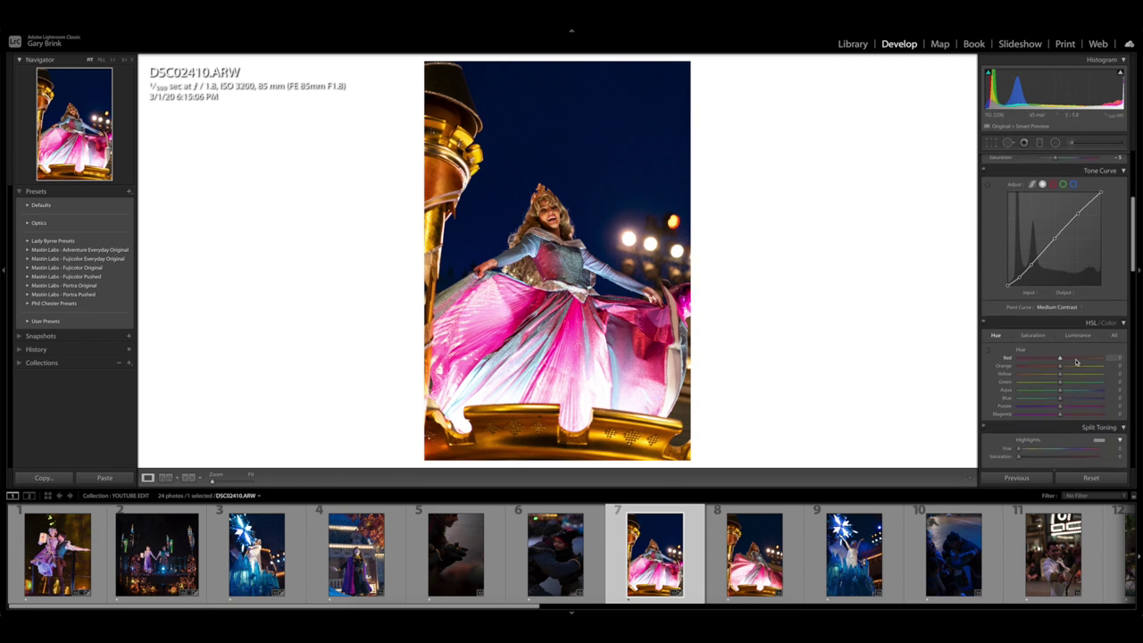
left_click(1036, 336)
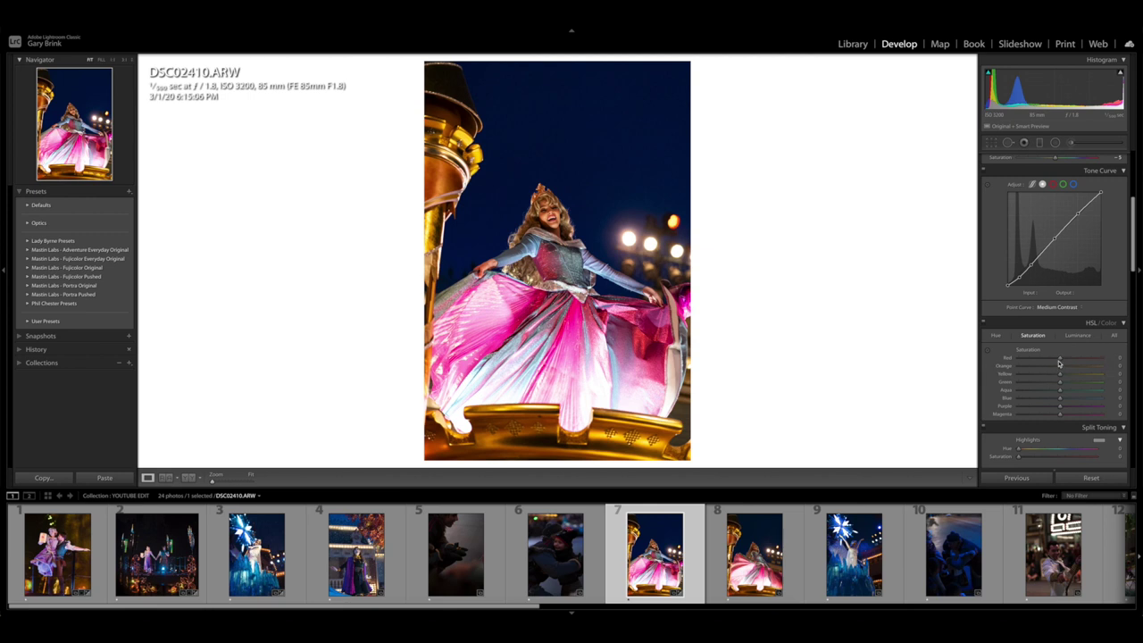
mouse_move(1060, 358)
left_mouse_down()
mouse_move(1049, 360)
mouse_move(1063, 367)
mouse_move(1054, 377)
left_mouse_up()
scroll(1060, 343, "down", 3)
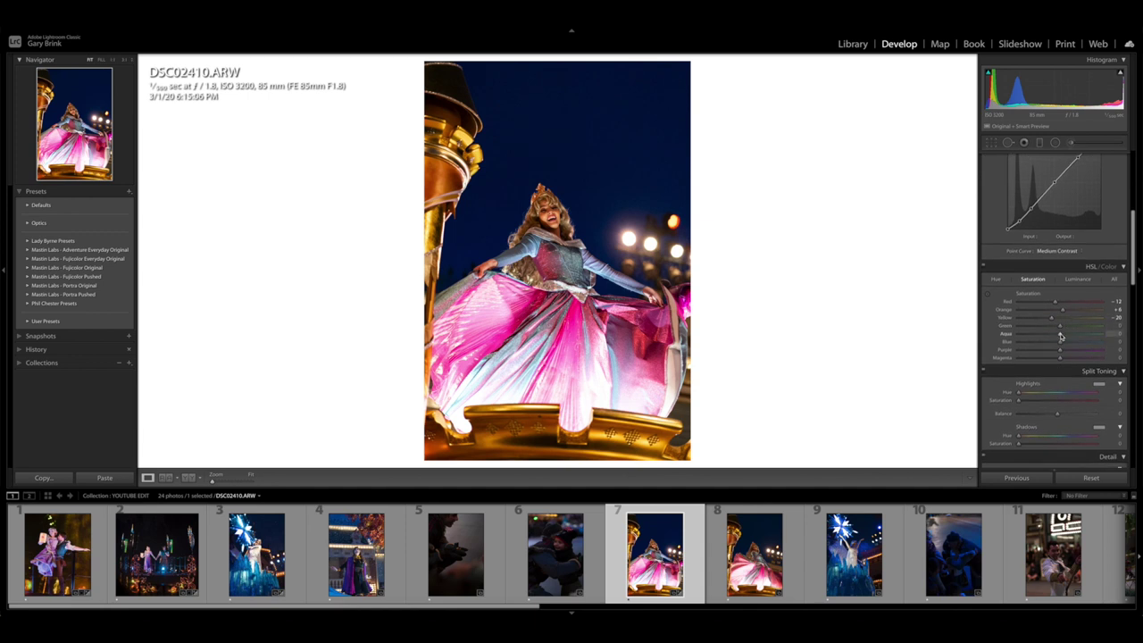
mouse_move(1062, 336)
left_mouse_down()
mouse_move(1073, 335)
mouse_move(1062, 336)
left_mouse_up()
double_click(1007, 335)
left_click(989, 296)
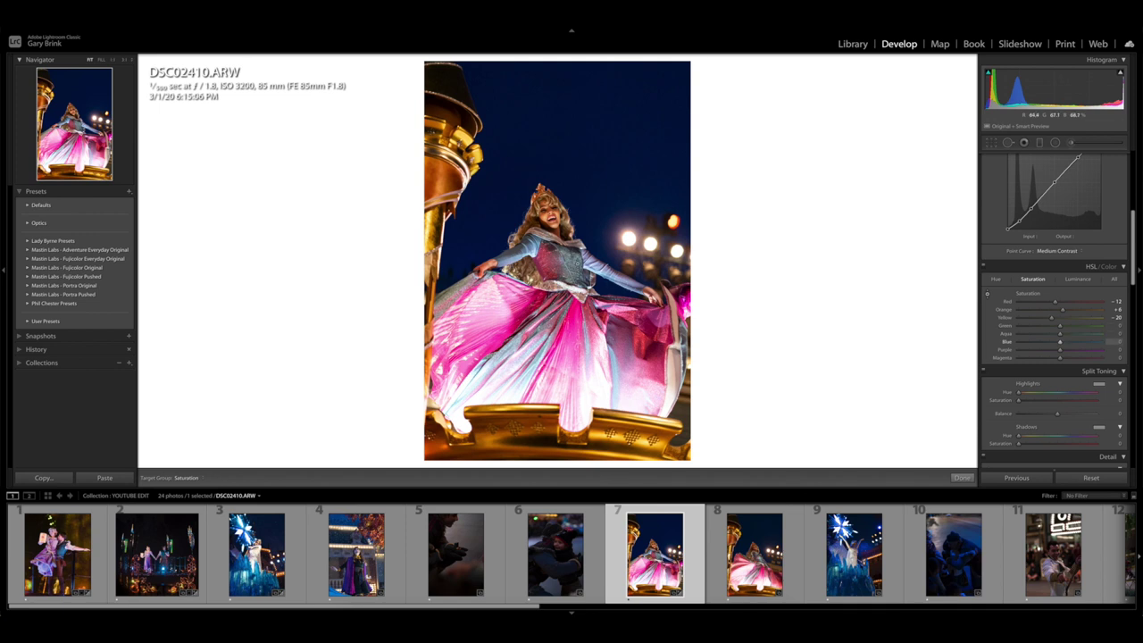
left_click(987, 295)
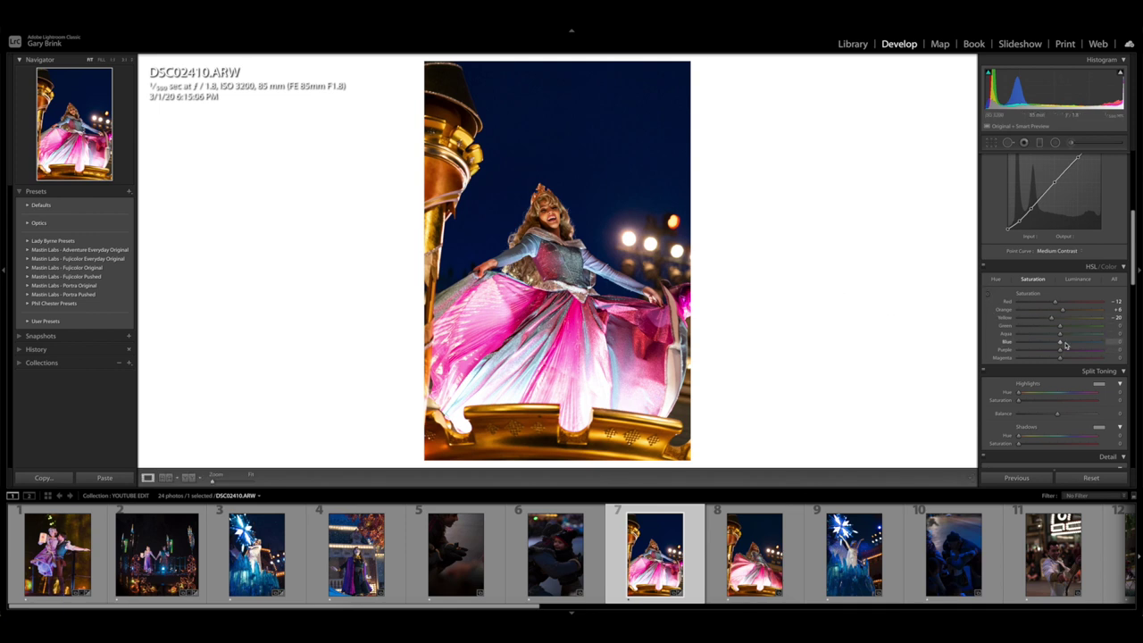
left_click_drag(1061, 345, 1065, 343)
mouse_move(1060, 343)
left_mouse_down()
mouse_move(1054, 352)
mouse_move(1071, 351)
mouse_move(1059, 357)
left_mouse_up()
Step: In HSL Luminance, darken Magenta to -13 and brighten Red to +12
left_click(1078, 278)
left_click_drag(1060, 358, 1054, 360)
left_click_drag(1060, 304, 1057, 323)
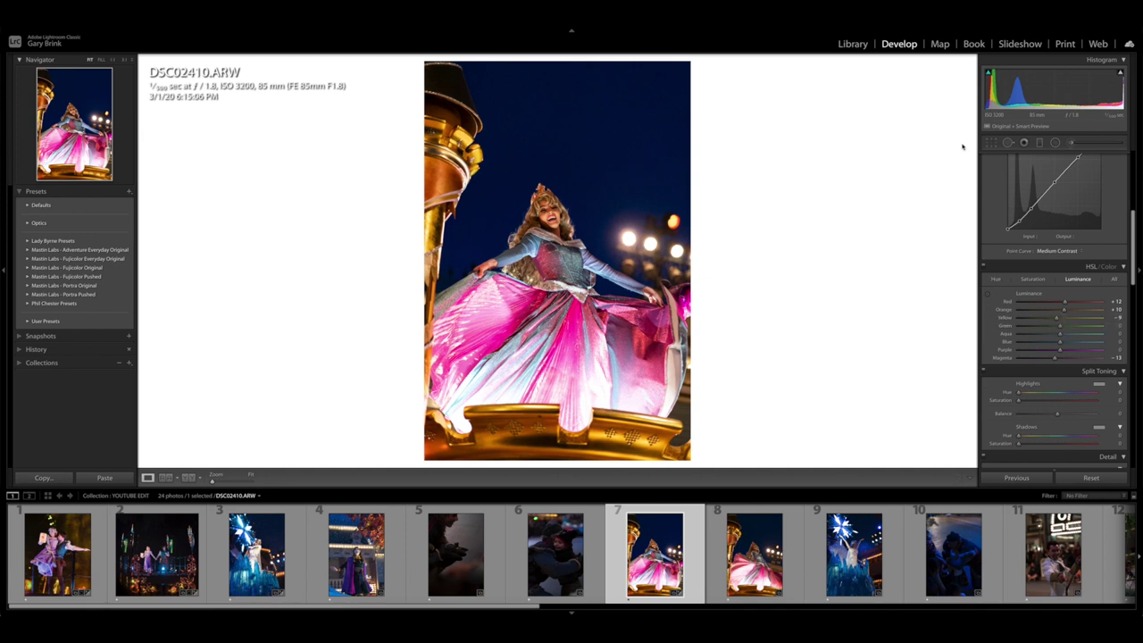
Step: Set Luminance noise reduction to 10, checking the face zoomed in, then open Crop & Straighten
scroll(1058, 286, "down", 6)
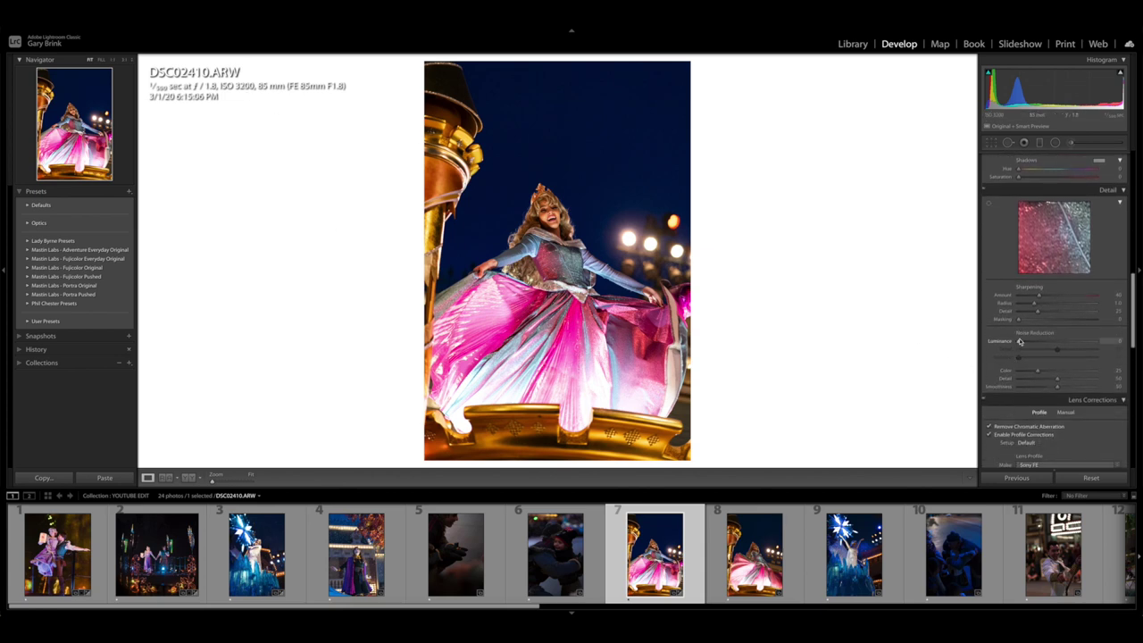
left_click_drag(1020, 341, 1021, 341)
left_click(568, 215)
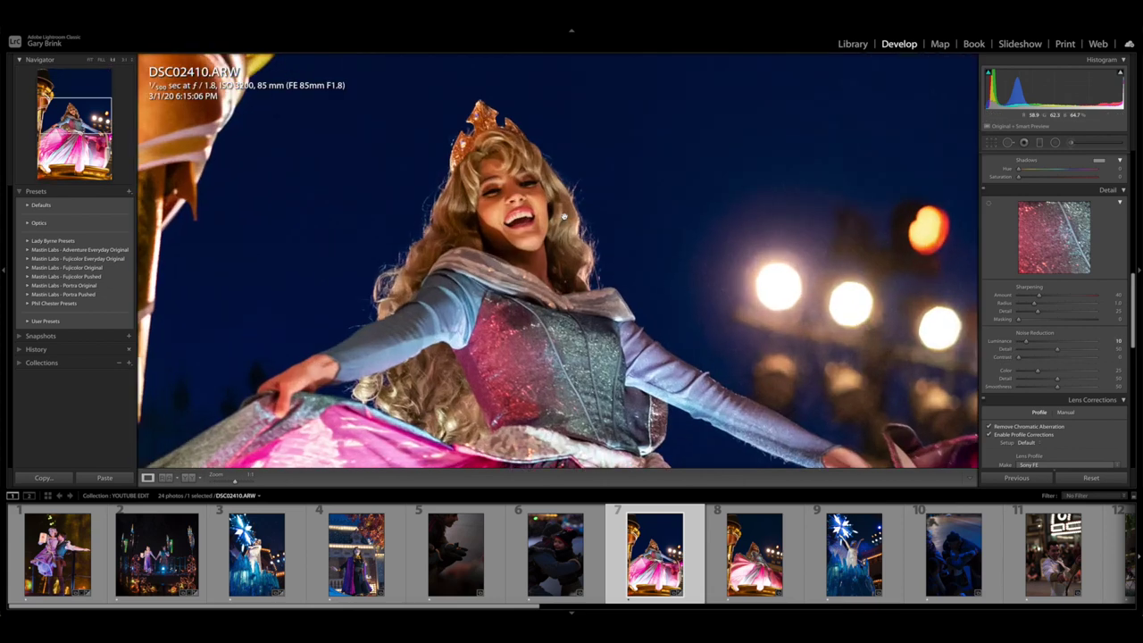
left_click(564, 217)
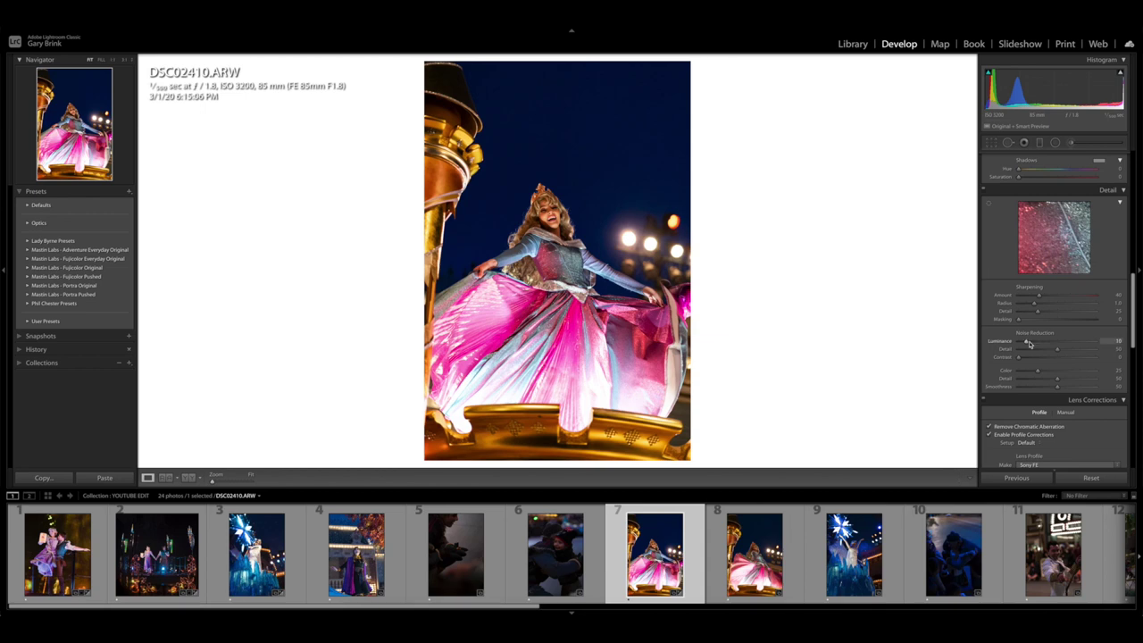
scroll(1055, 268, "down", 3)
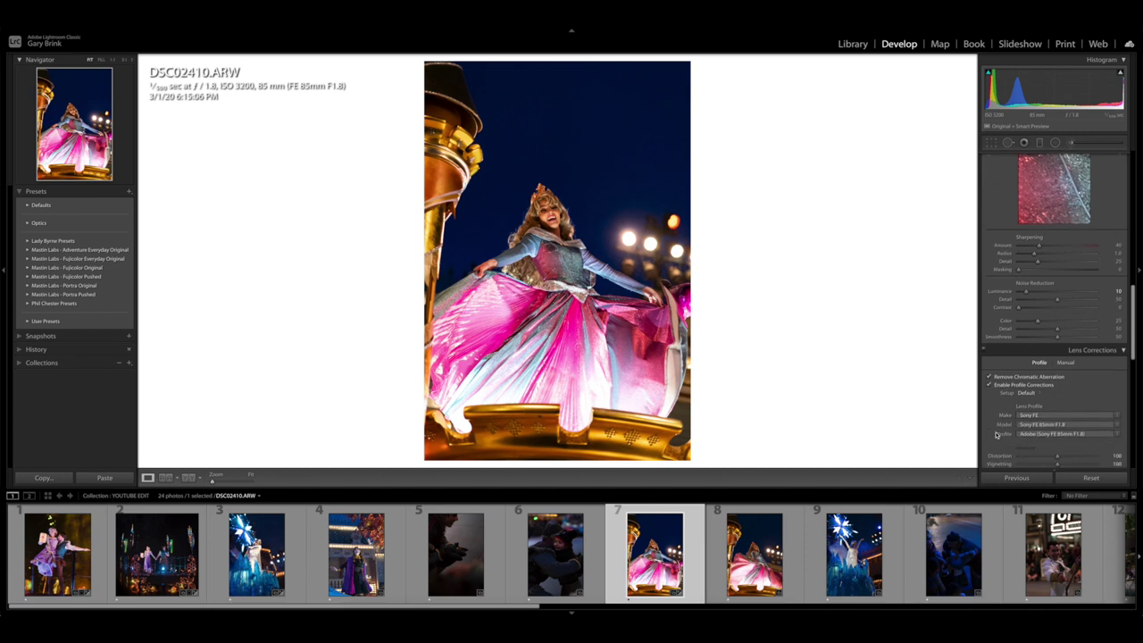
left_click(991, 143)
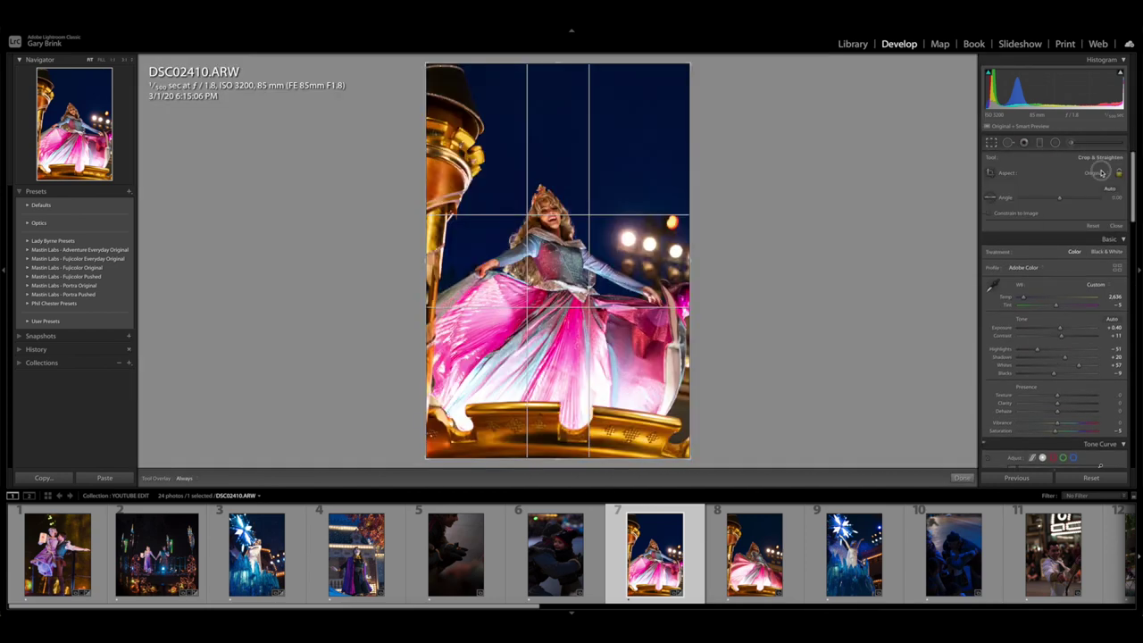
Step: Crop the stage show photo to a 4x5 proportion and commit the crop
left_click(1098, 171)
left_click(1094, 197)
left_click_drag(589, 249, 590, 182)
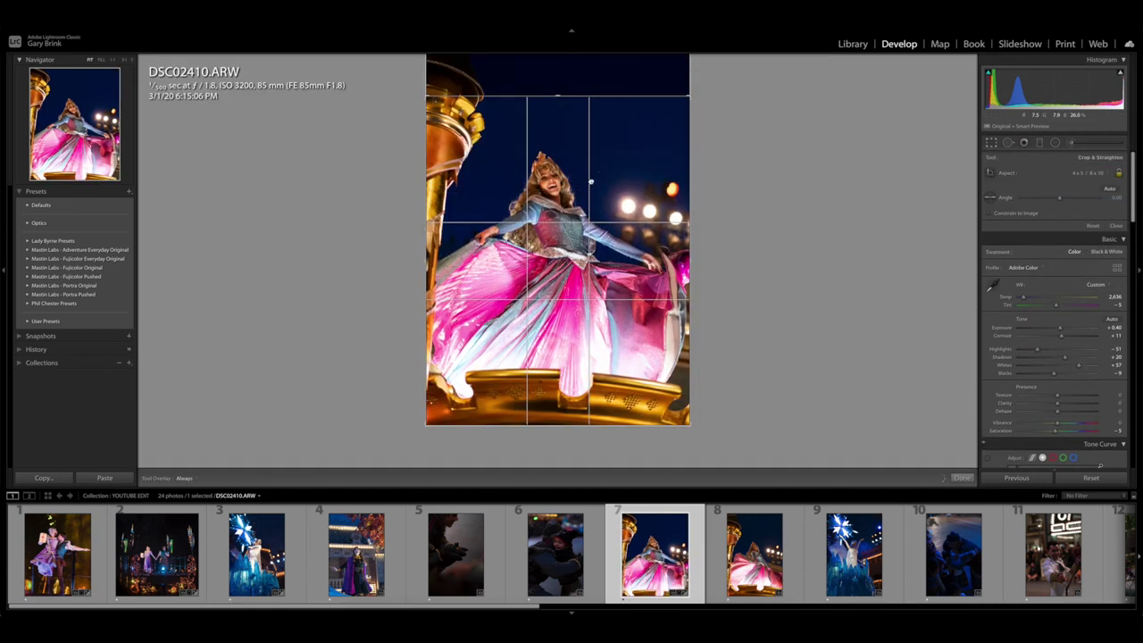
key("Return")
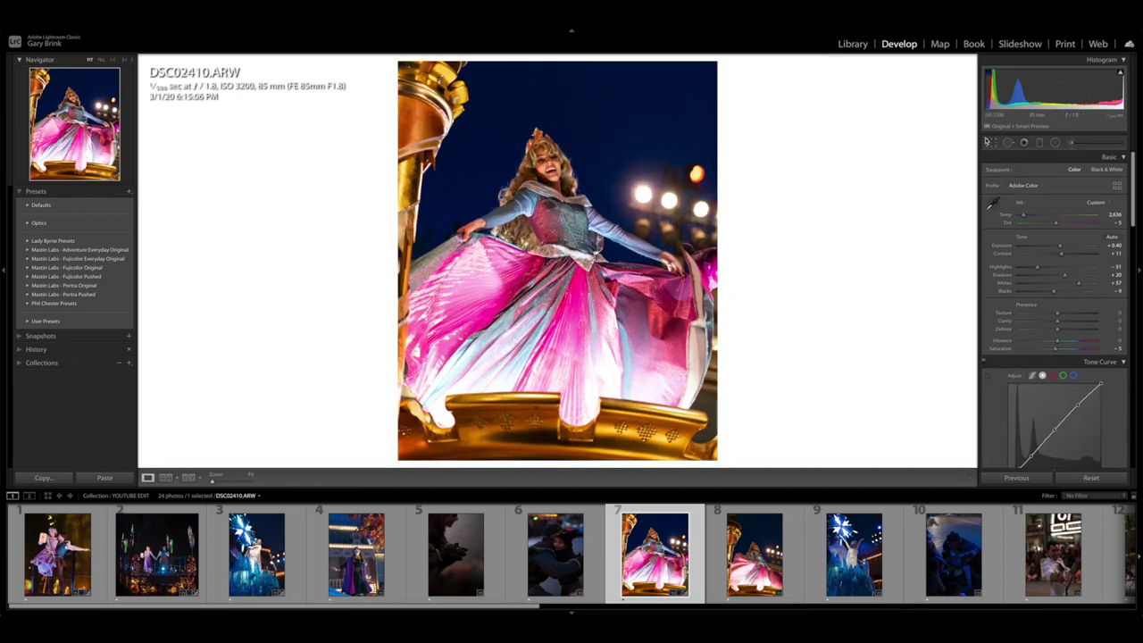
left_click(990, 143)
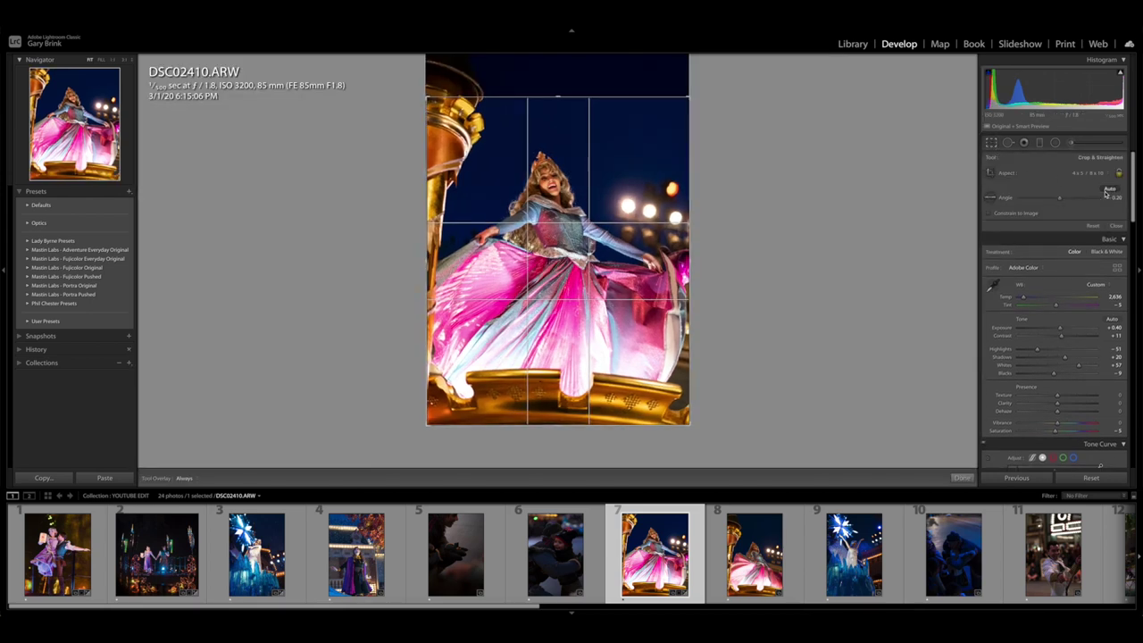
key("Return")
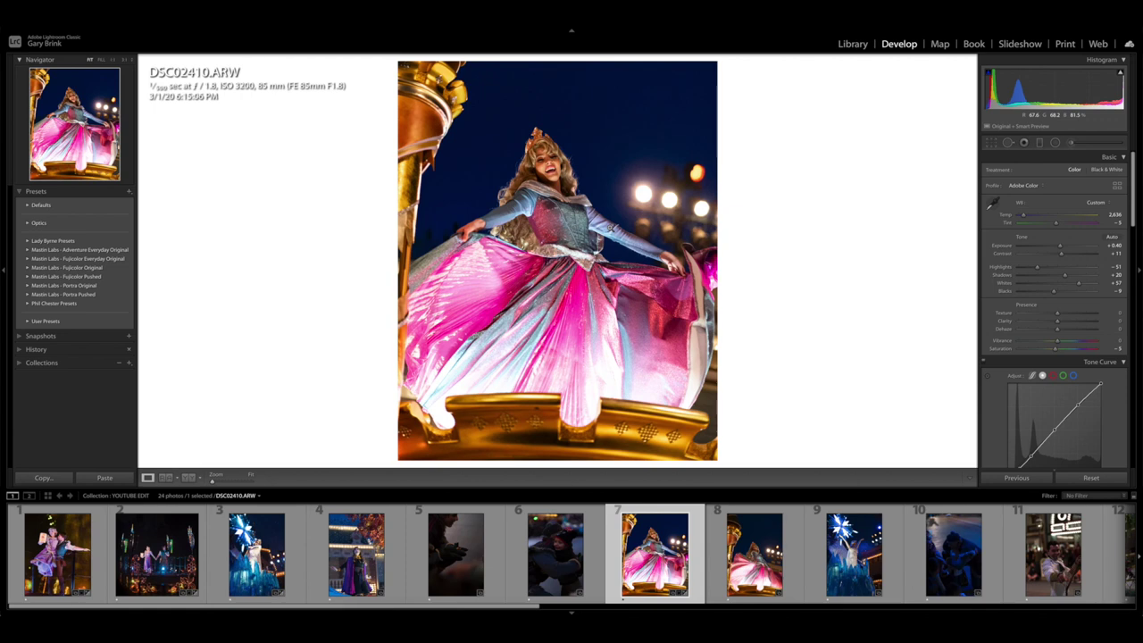
Step: Compare before and after with Y, then reset all Develop settings to the original
key("y")
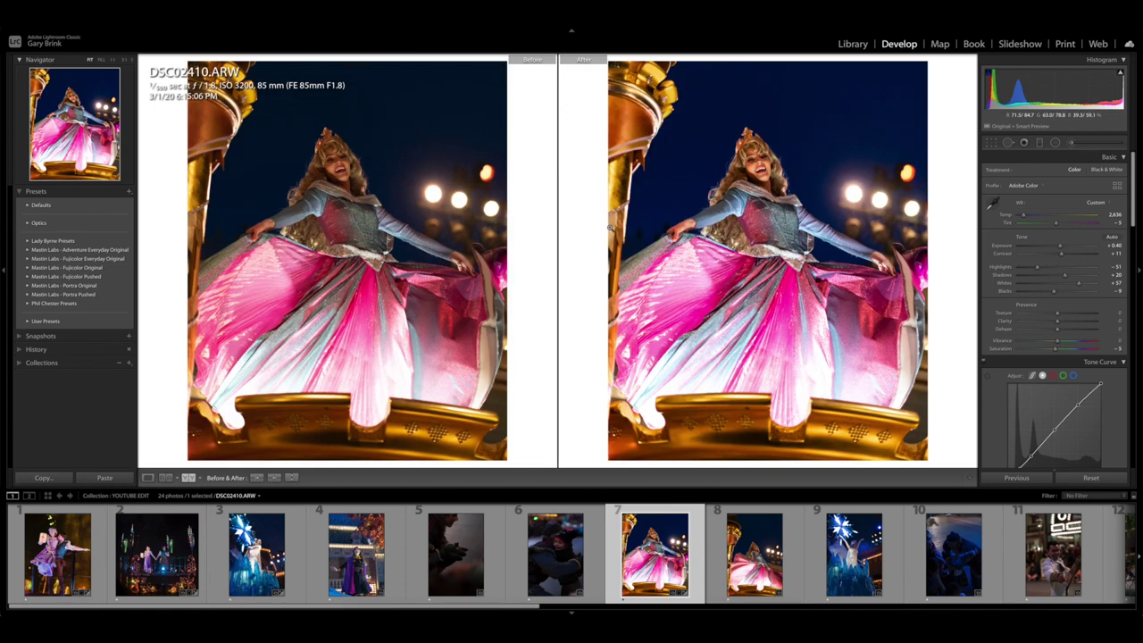
key("y")
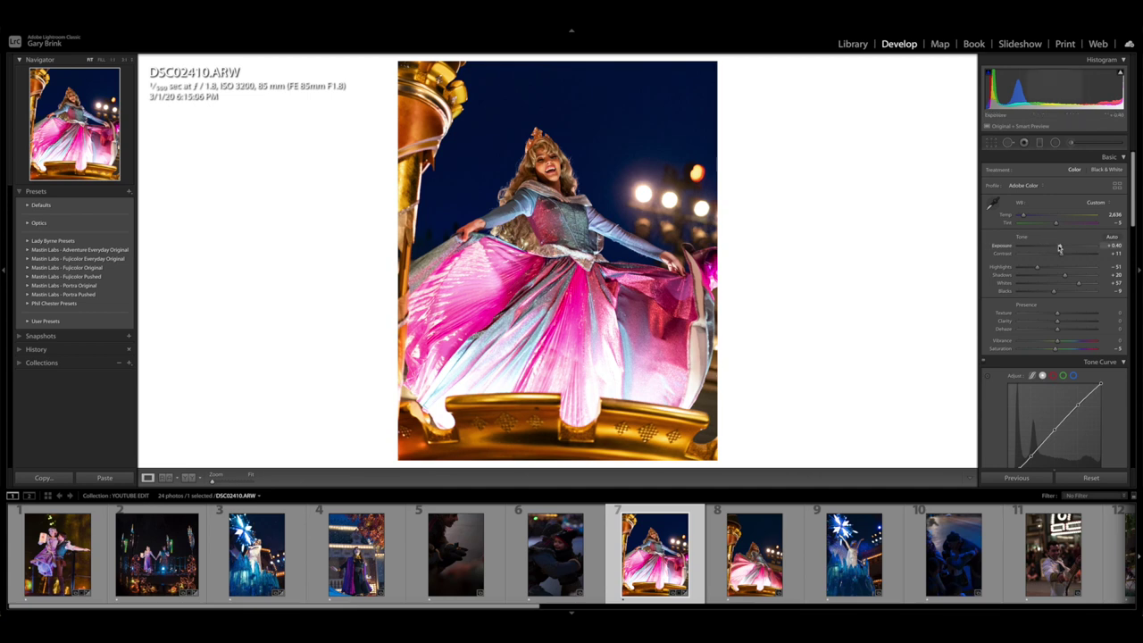
scroll(1060, 249, "up", 4)
scroll(1060, 249, "down", 3)
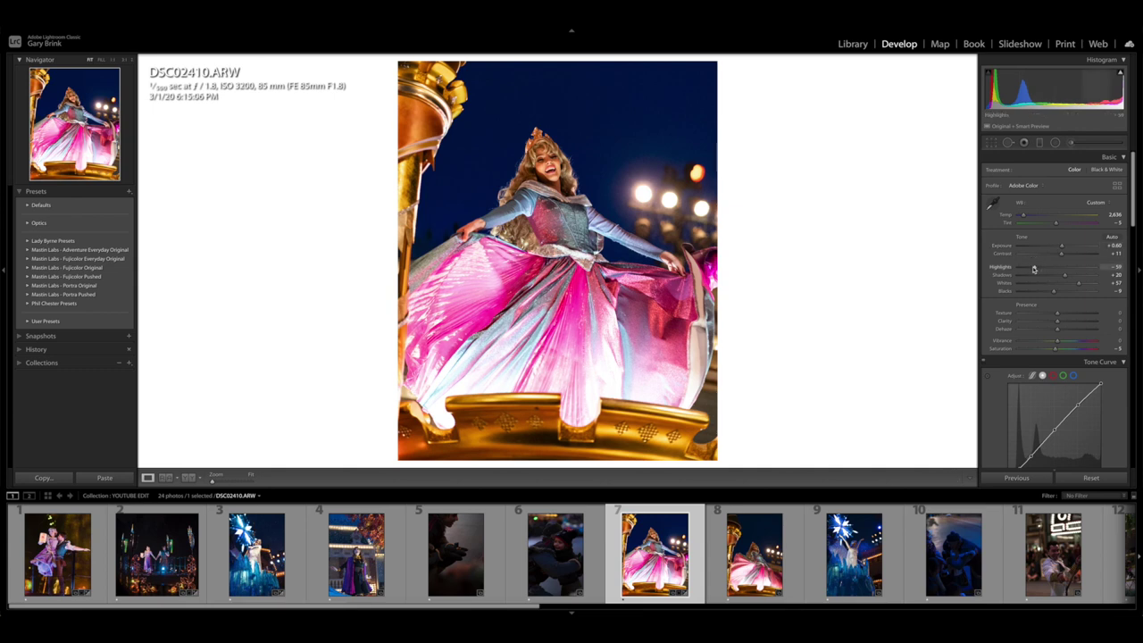
left_click(1091, 478)
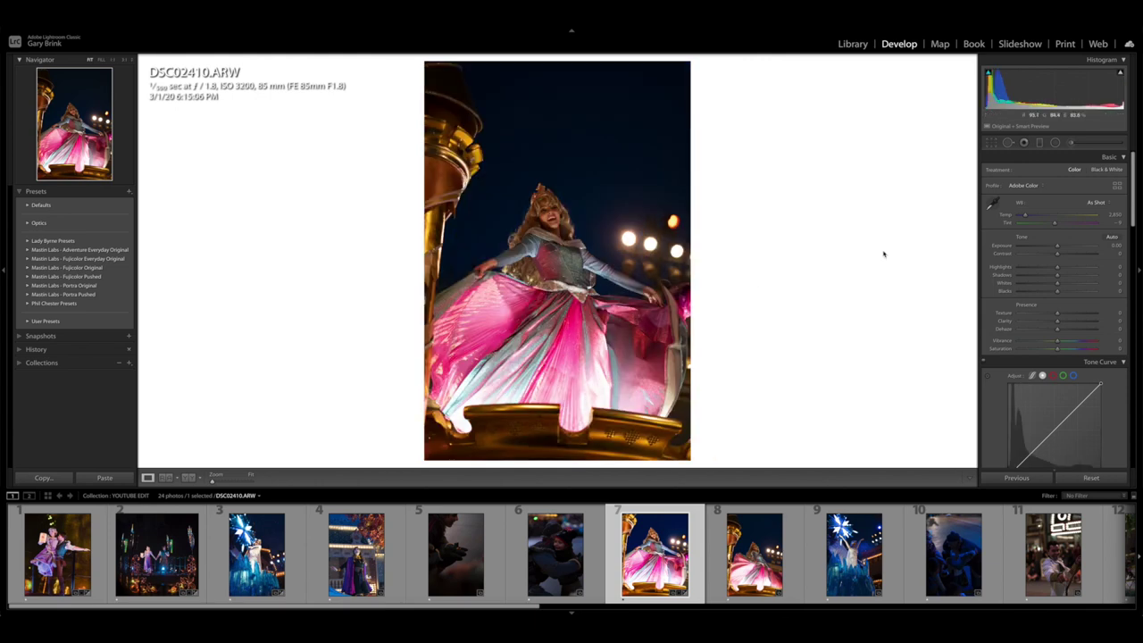
Step: Apply the Fujicolor Original presets 1a. Pro 400H Neutral and 3a. Lens Correction On
left_click(27, 268)
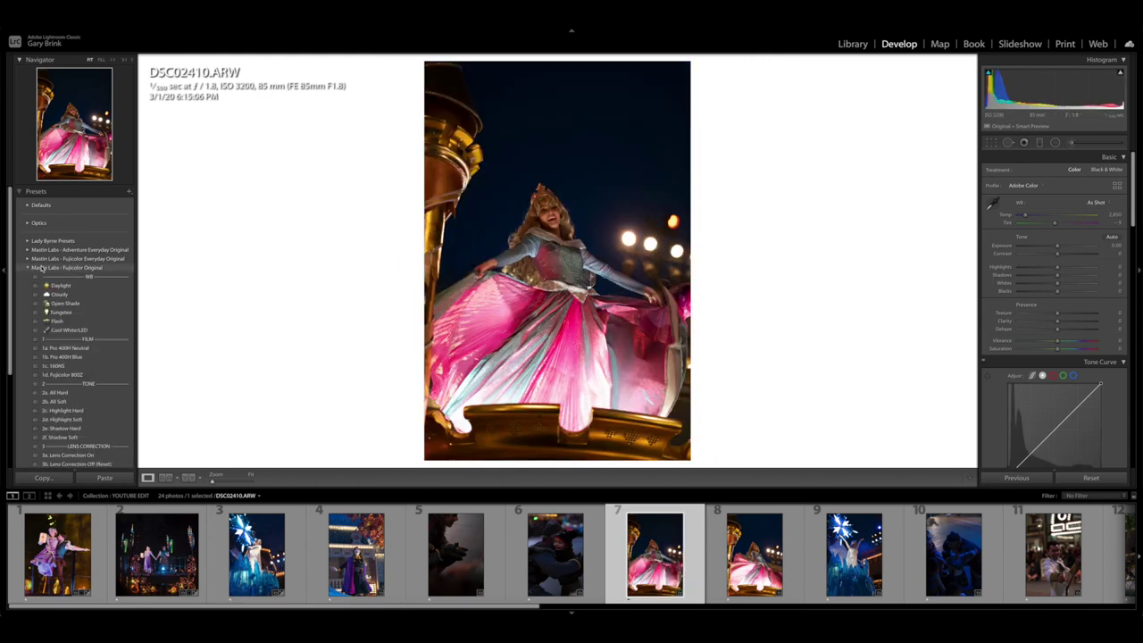
left_click(101, 348)
left_click(101, 456)
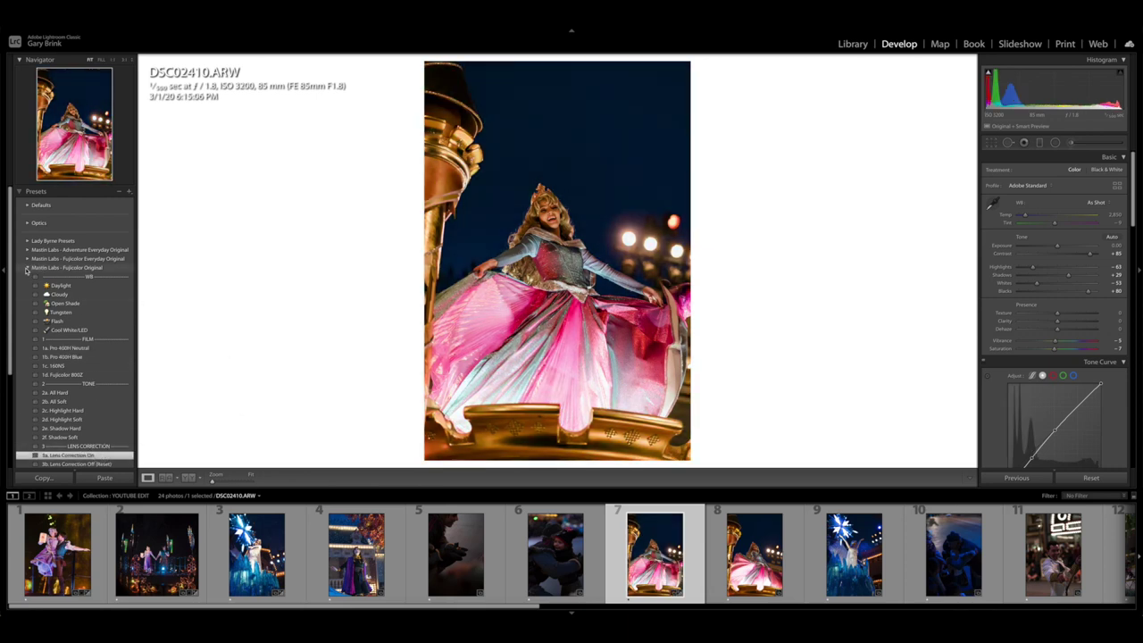
left_click(28, 268)
Step: Apply Fujicolor Pushed 1a. Pro 400H +1, cool Temp slightly and raise Exposure
left_click(28, 277)
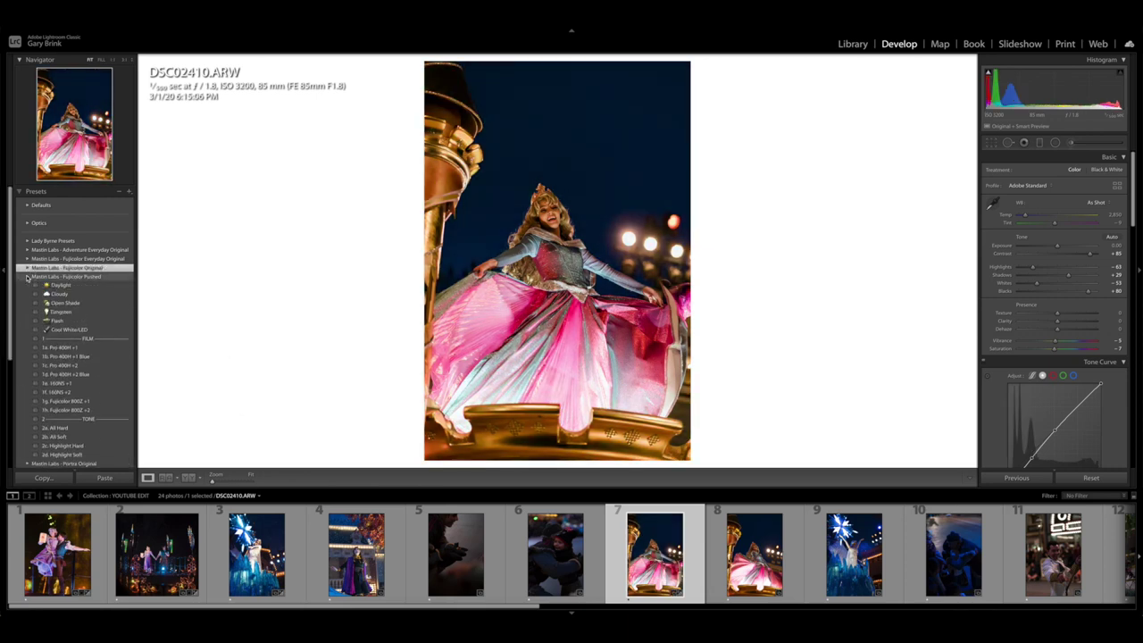
left_click(112, 357)
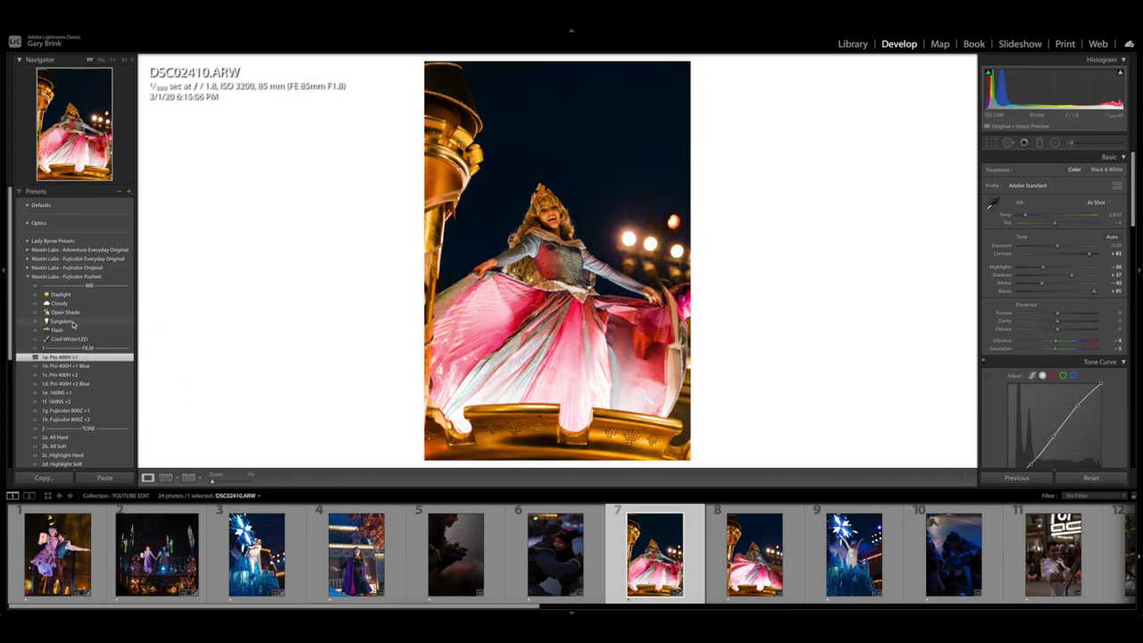
left_click_drag(1026, 216, 1022, 219)
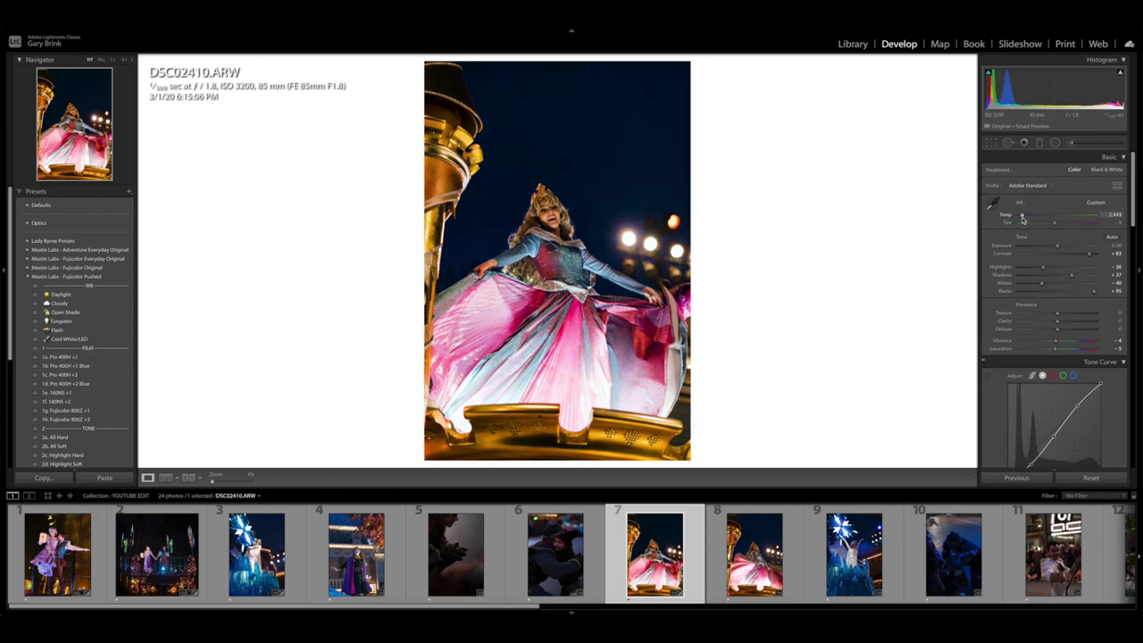
left_click_drag(1057, 248, 1060, 248)
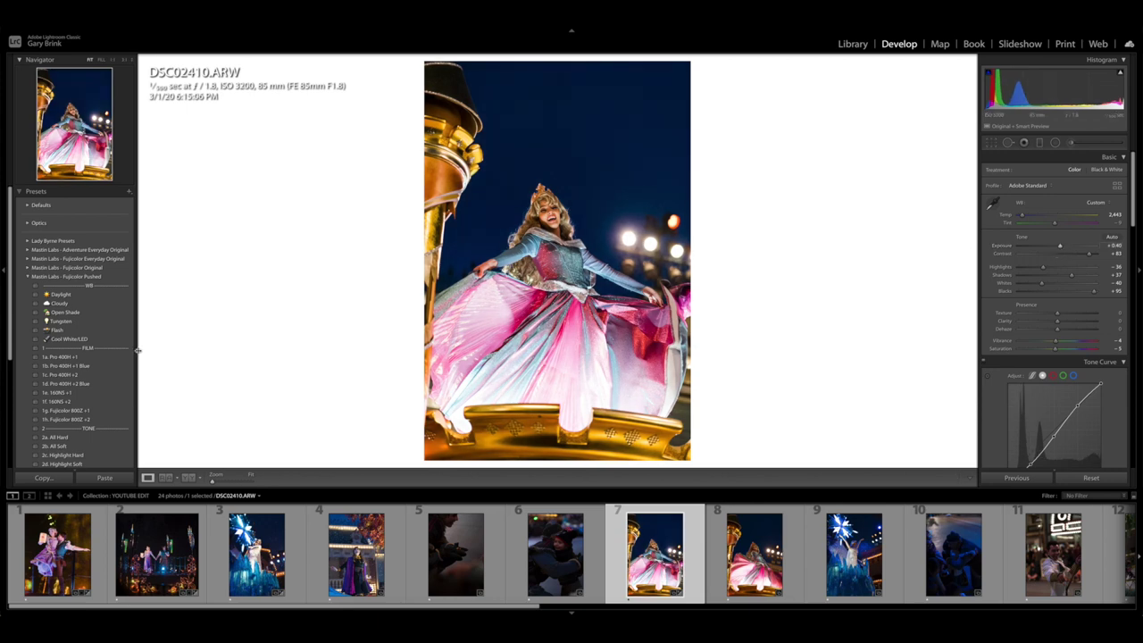
scroll(90, 376, "down", 1)
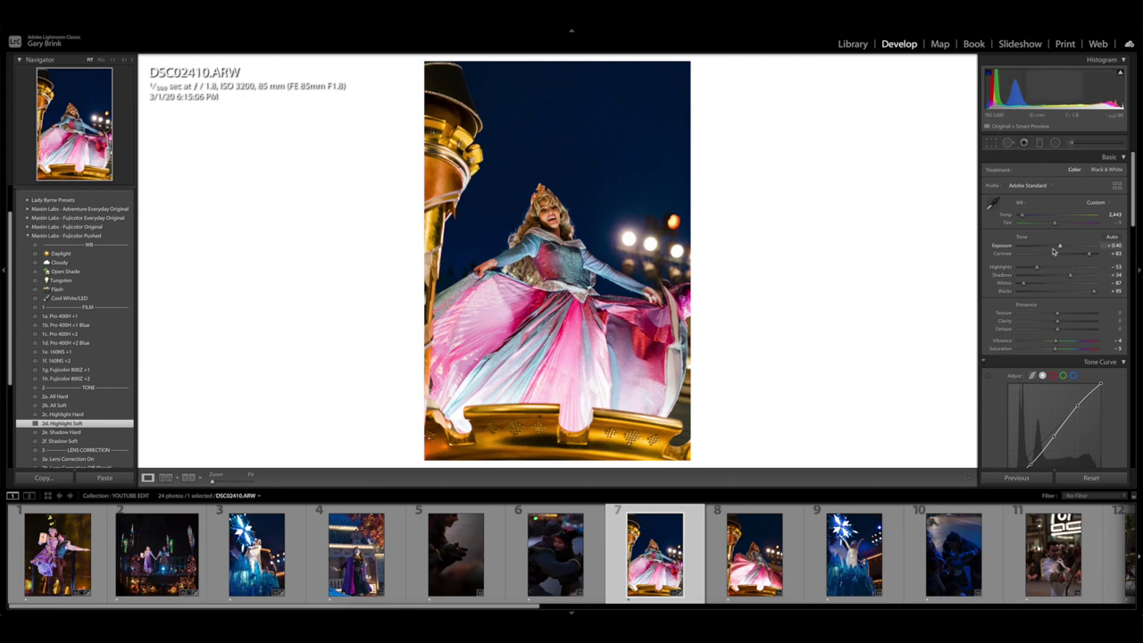
Step: Set Exposure to +0.45 and Tint to −5, undoing an accidental Contrast change
left_click_drag(1060, 246, 1061, 247)
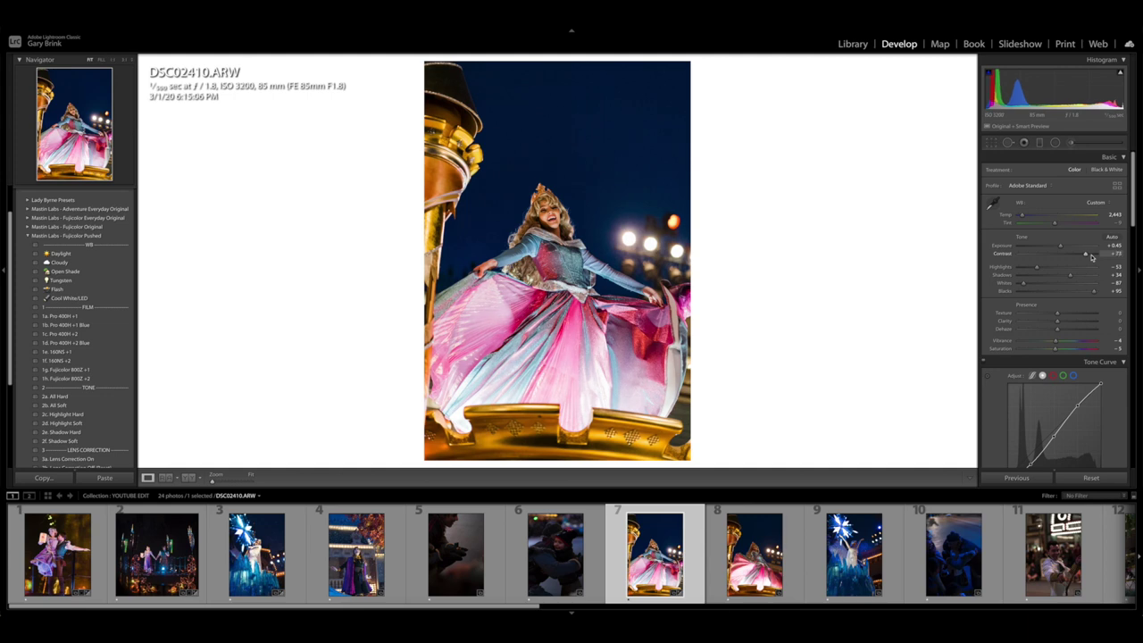
left_click_drag(1092, 257, 1091, 257)
key("ctrl+z")
left_click(1056, 224)
left_click_drag(1056, 224, 1022, 216)
left_click(1024, 216)
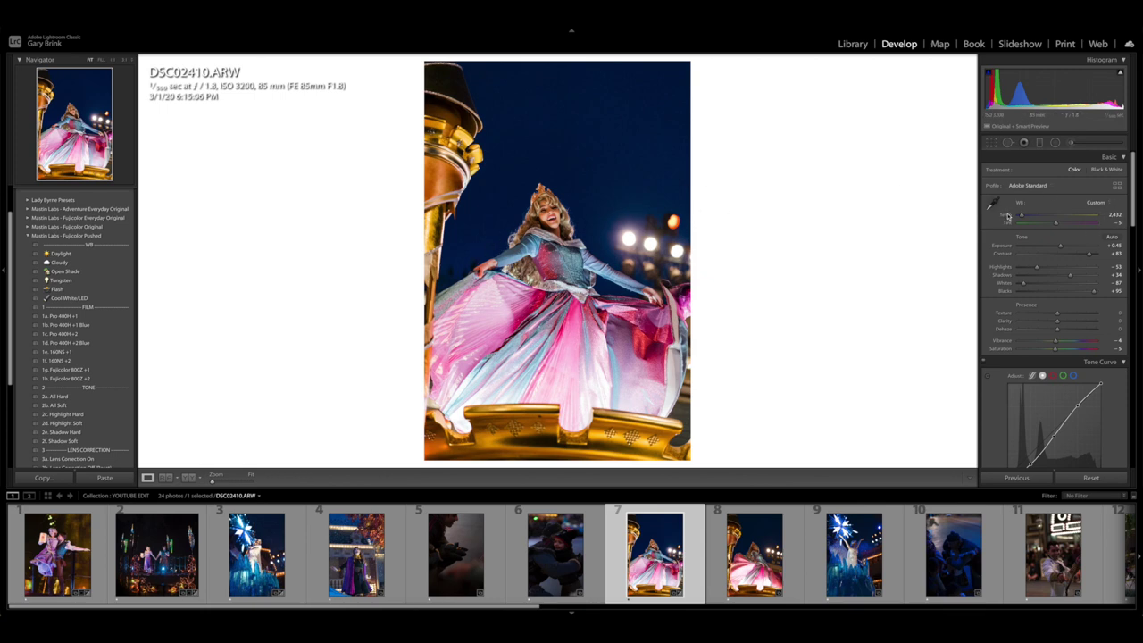
Step: Zoom 1:1 on the performer's face to compare before and after, then zoom back out
left_click(539, 215)
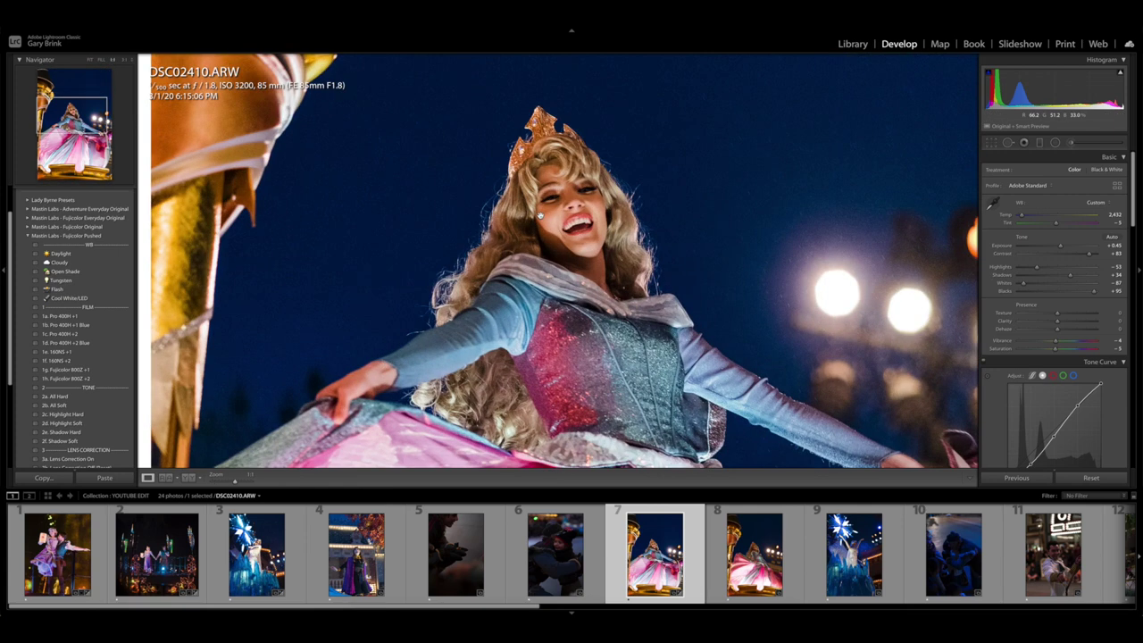
key("y")
key("y")
left_click(539, 214)
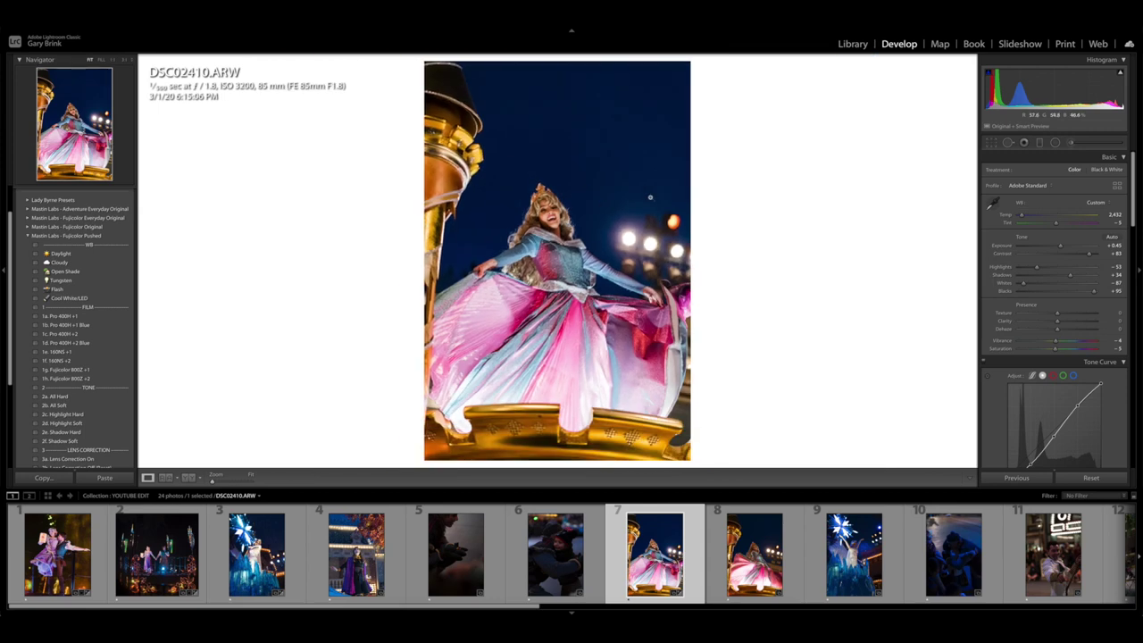
Step: Add luminance noise reduction of 5 in the Detail panel and open Crop & Straighten
scroll(987, 308, "down", 1)
scroll(987, 308, "down", 10)
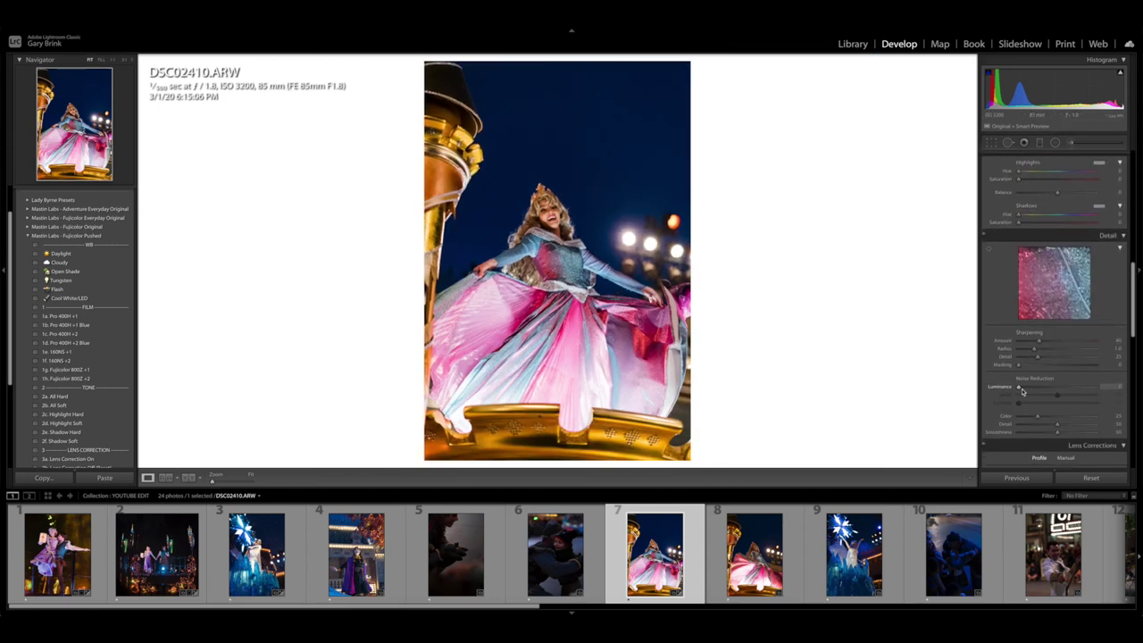
left_click(1022, 390)
scroll(1024, 390, "up", 10)
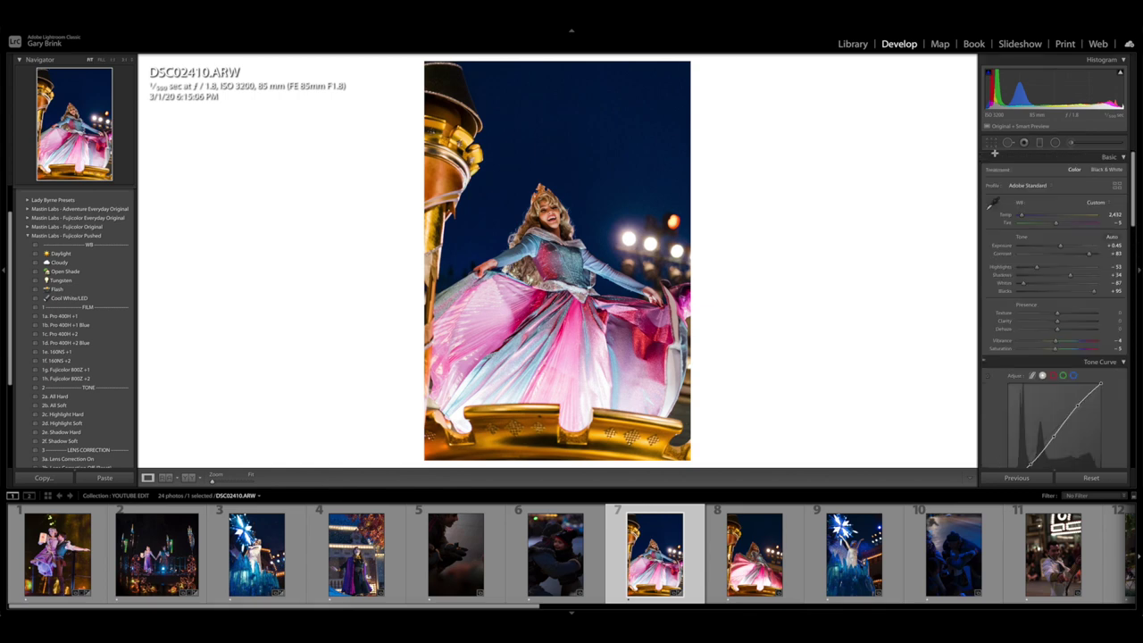
key("r")
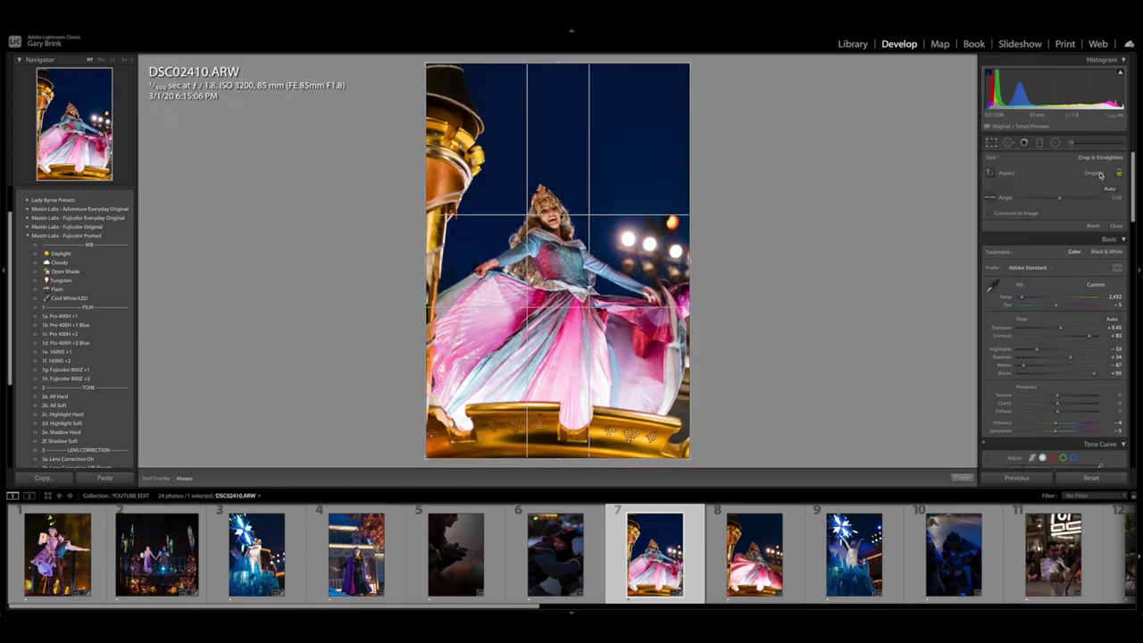
Step: Crop the photo to the 4 x 5 / 8 x 10 proportion and commit it
left_click(1100, 174)
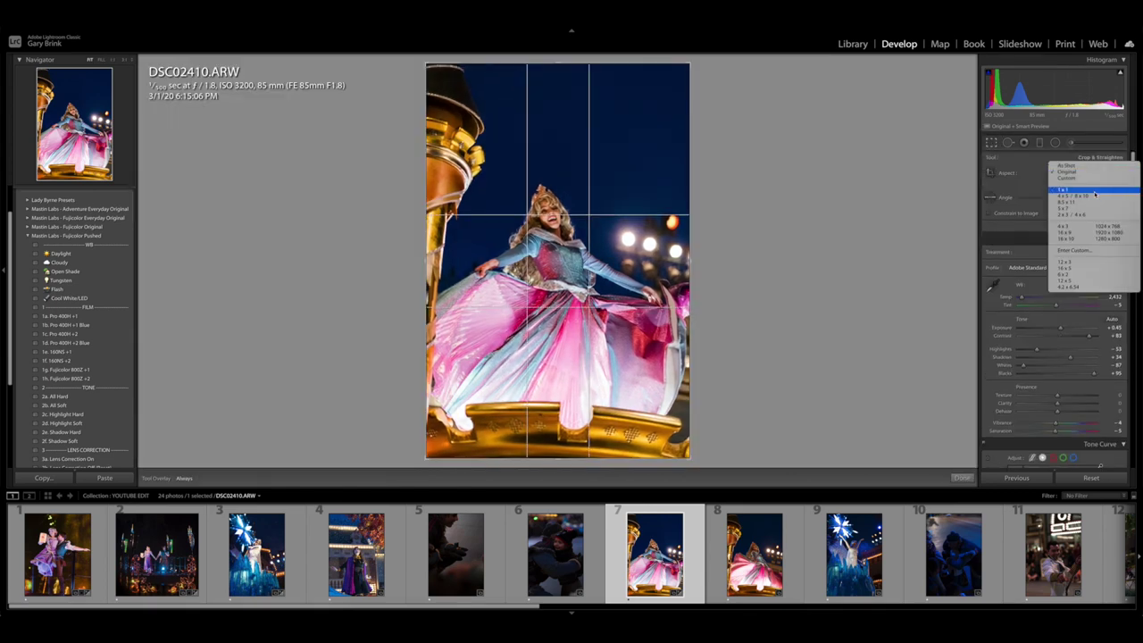
left_click(1099, 194)
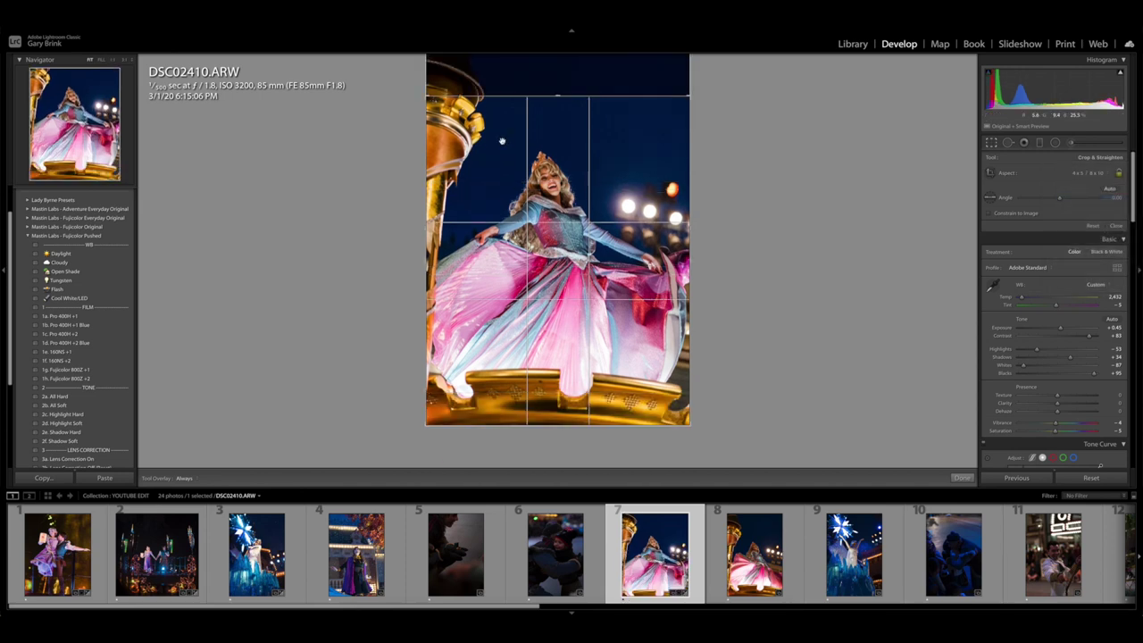
left_click(991, 143)
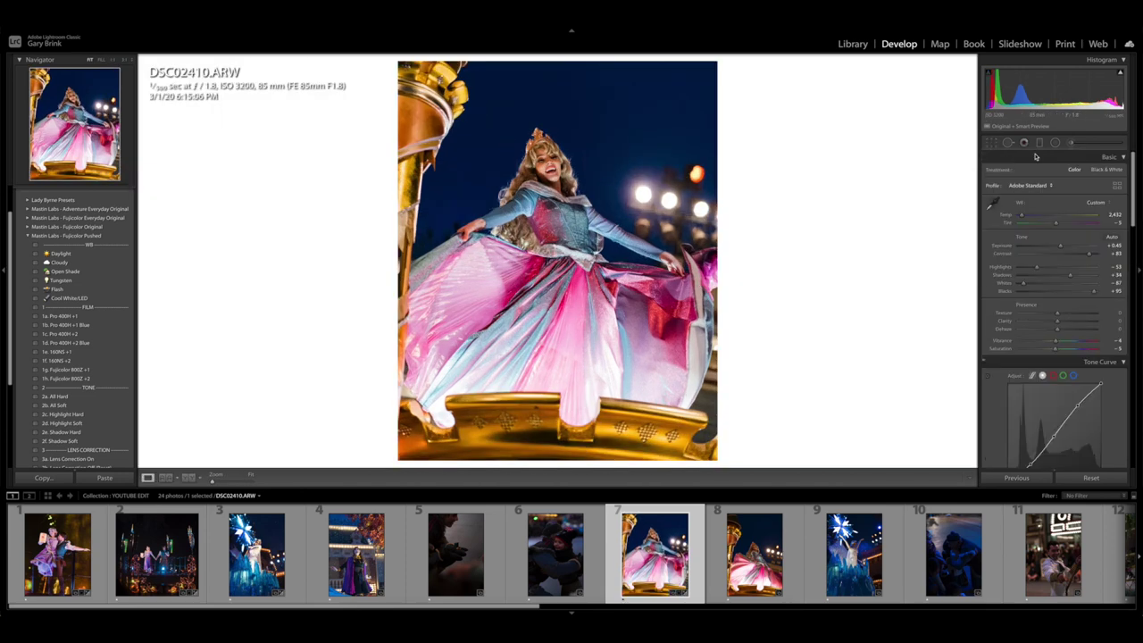
left_click(992, 143)
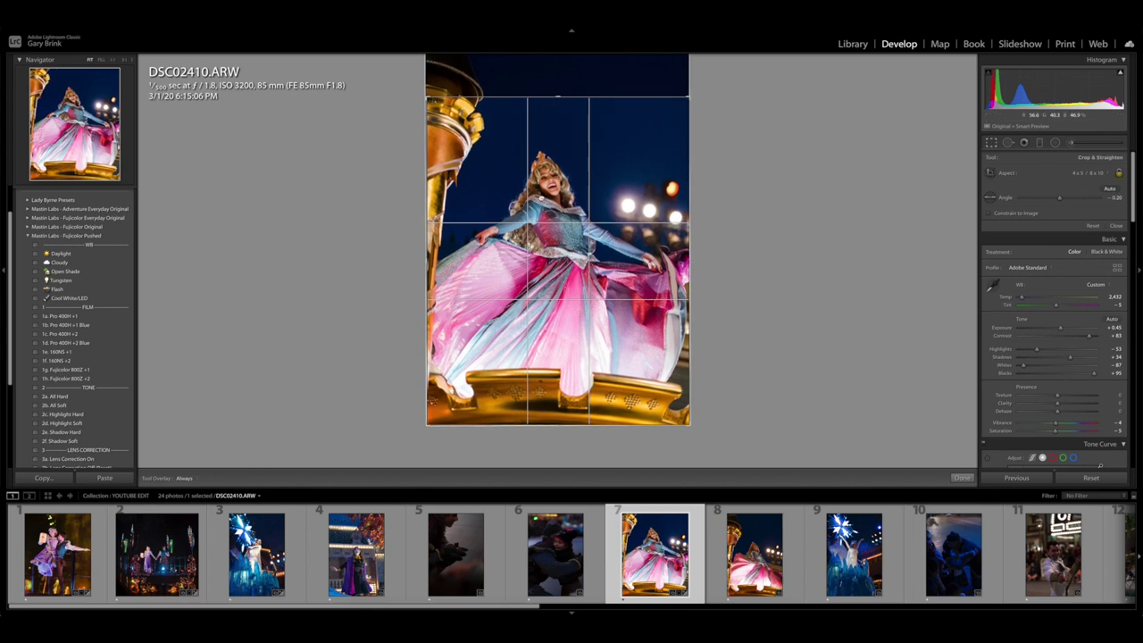
key("Return")
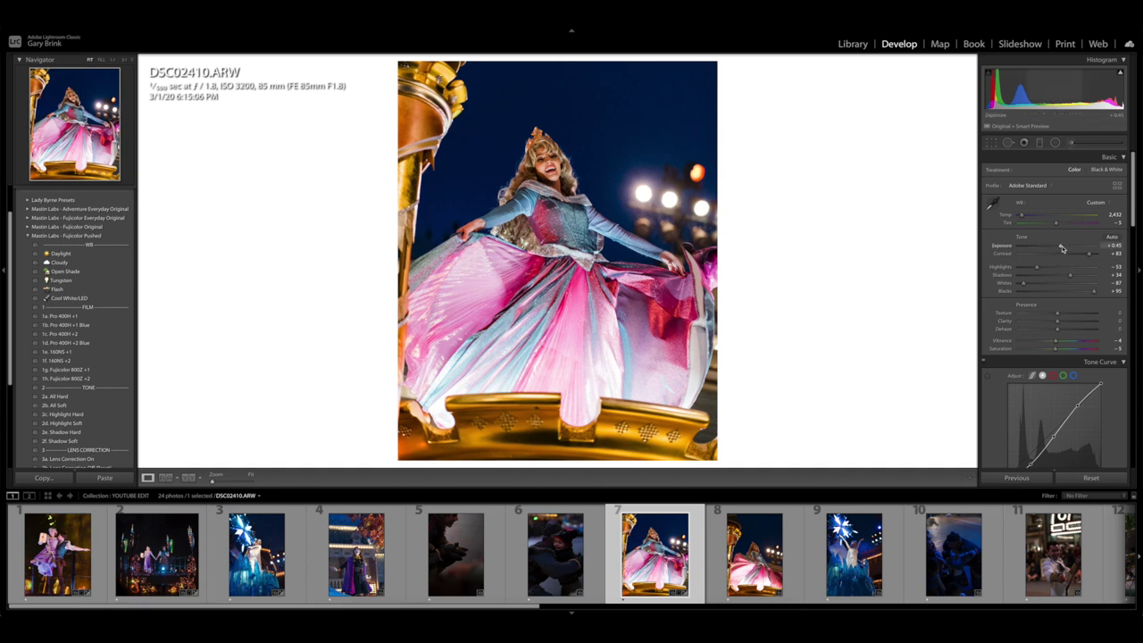
Step: Set Exposure to +0.35, then toggle the Before view with \ several times, ending on the edit
key("Down")
key("Down")
key("Down")
key("Down")
key("Up")
key("Up")
key("Up")
key("Up")
key("backslash")
key("backslash")
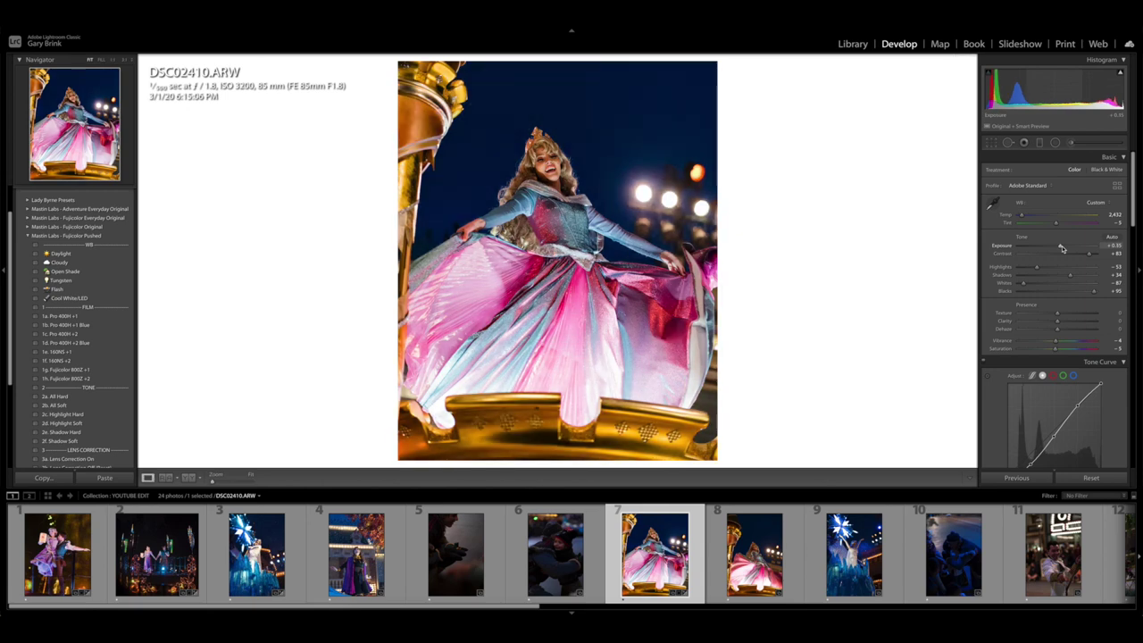
key("backslash")
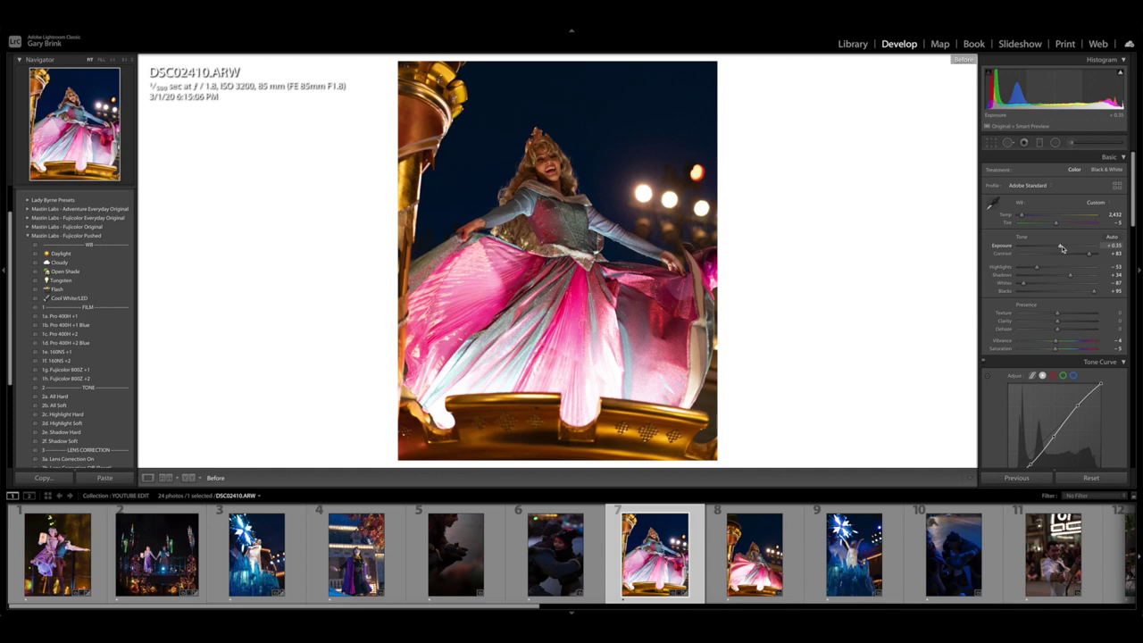
key("backslash")
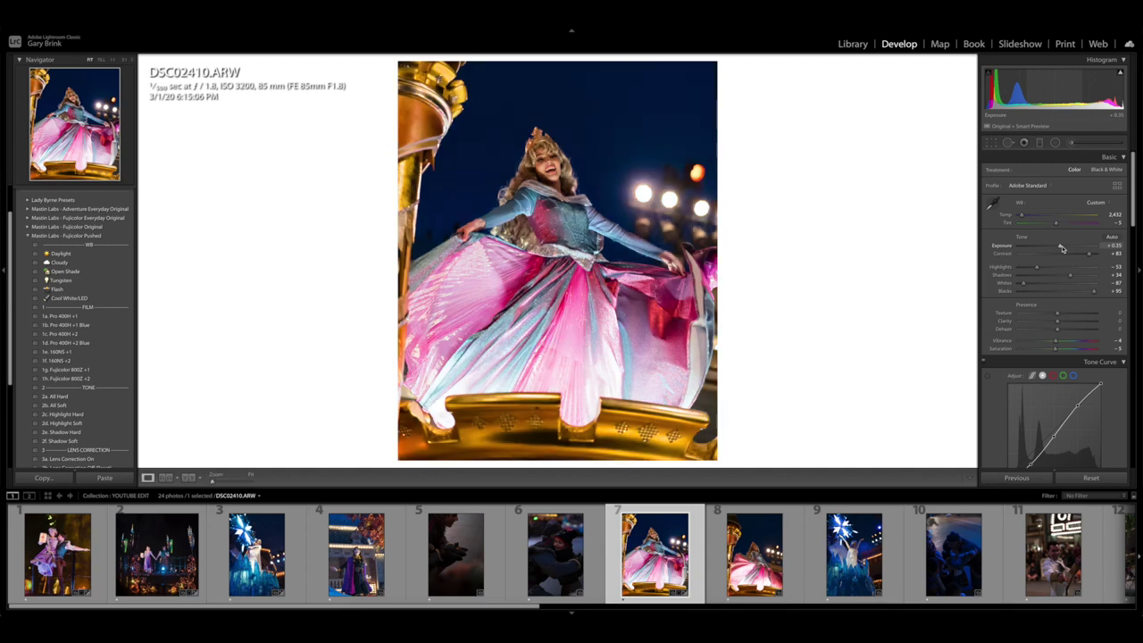
key("backslash")
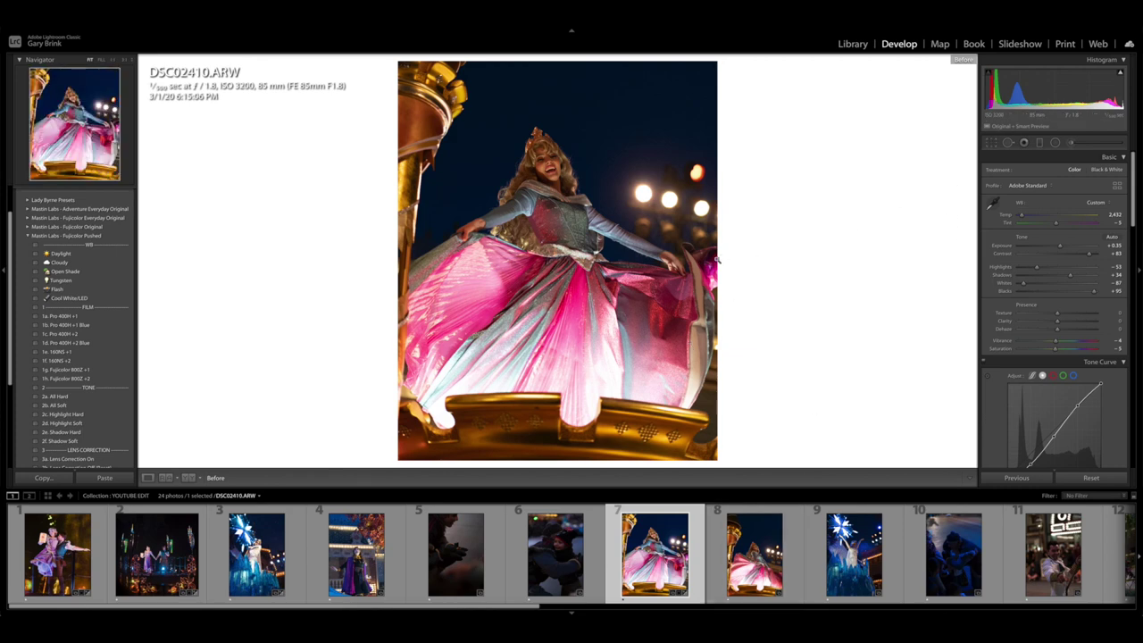
key("backslash")
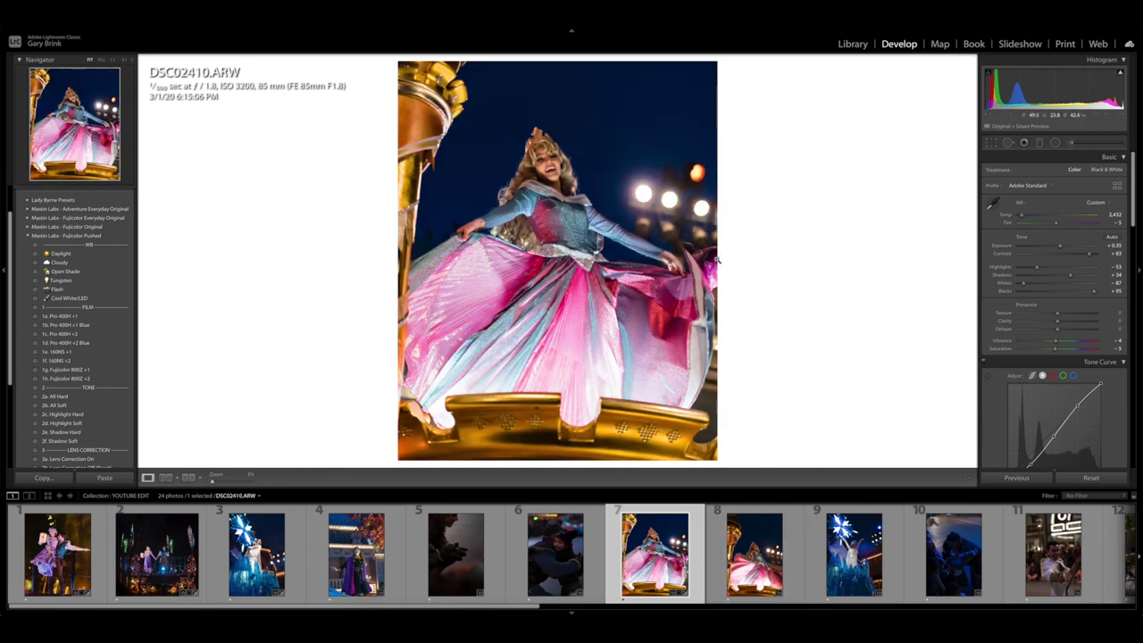
key("backslash")
key("backslash")
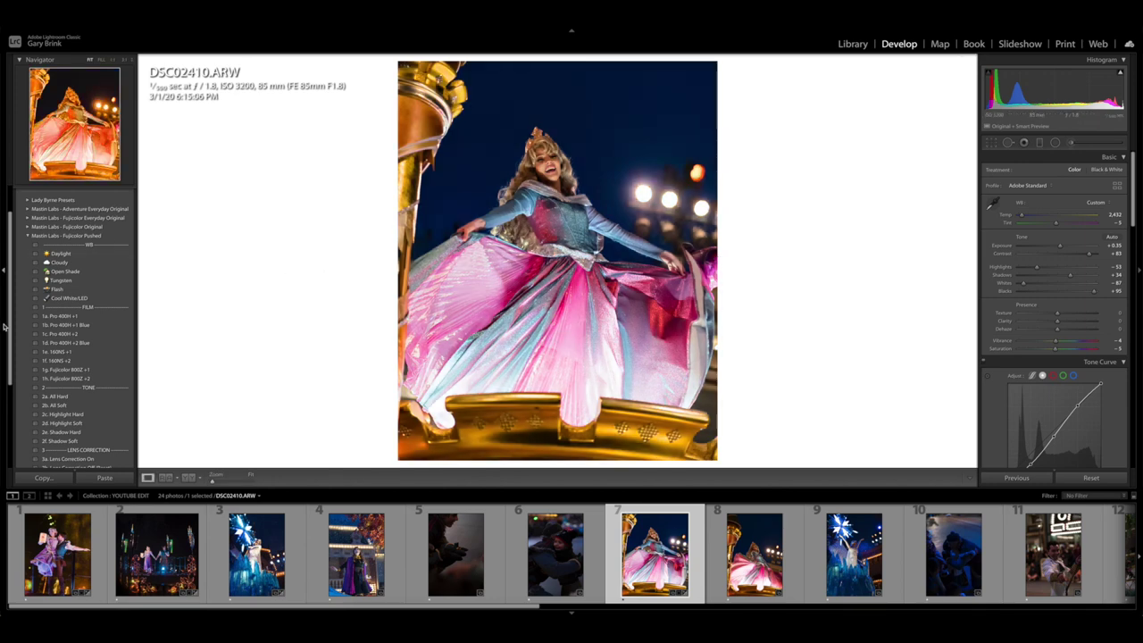
Step: Open the History panel, jump to the earlier Temperature step, then undo the jump with Ctrl+Z
scroll(19, 384, "down", 5)
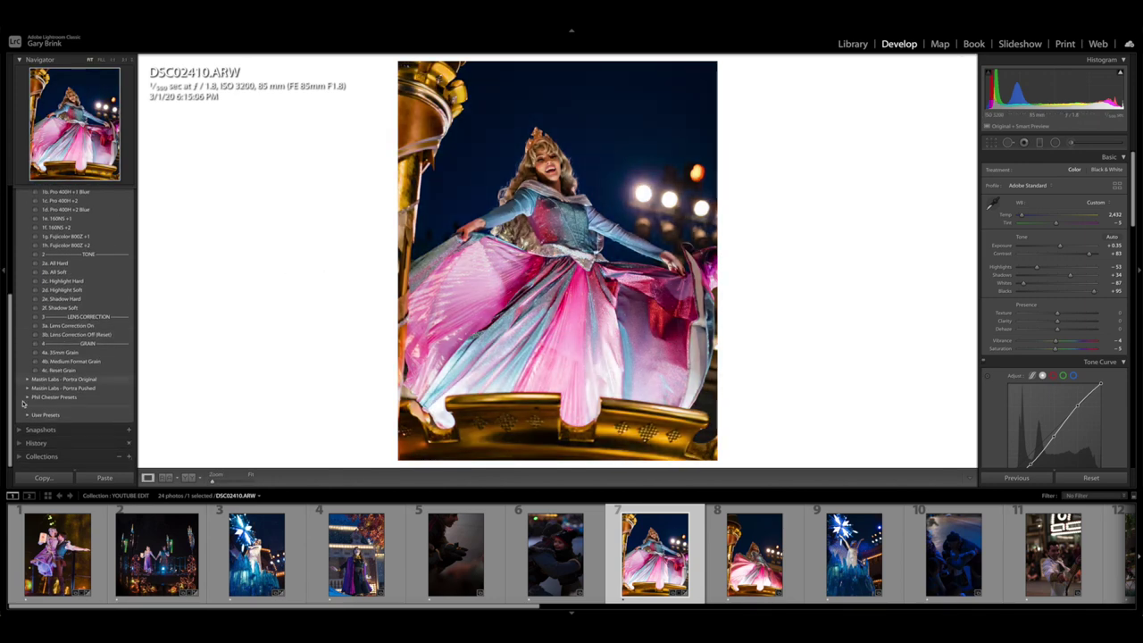
left_click(20, 444)
scroll(90, 366, "down", 1)
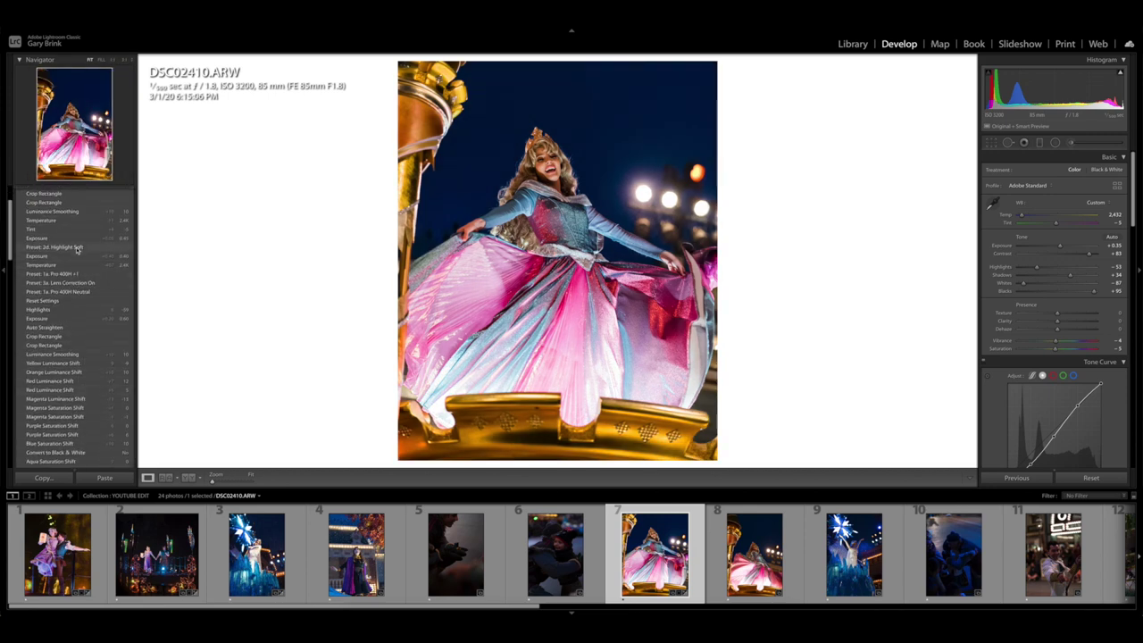
scroll(77, 215, "up", 3)
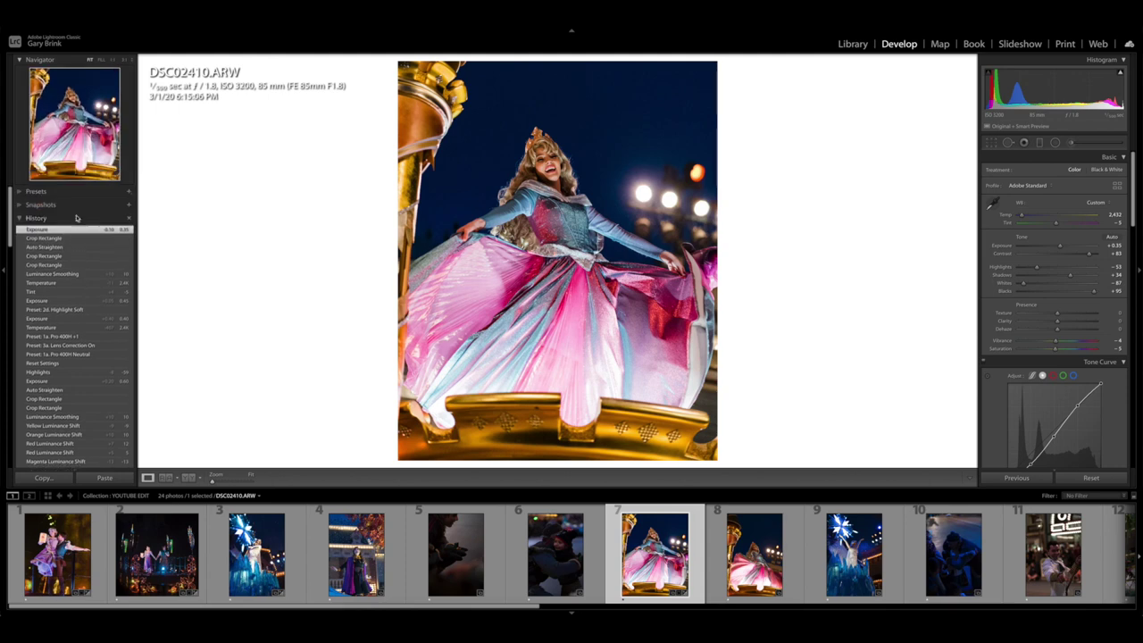
scroll(63, 366, "down", 4)
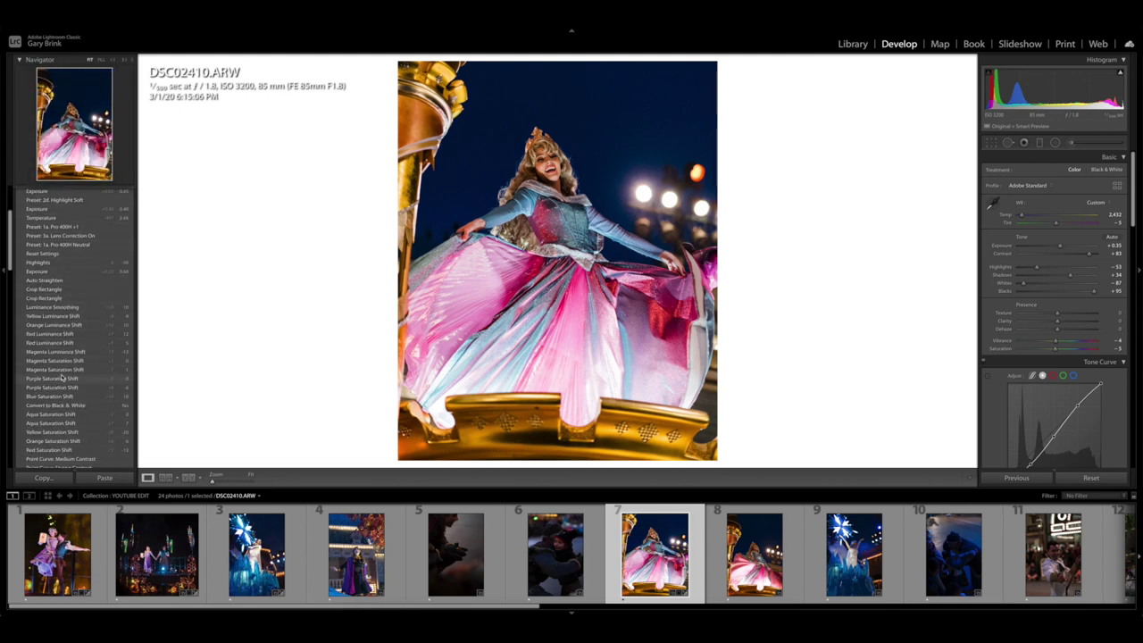
left_click(89, 218)
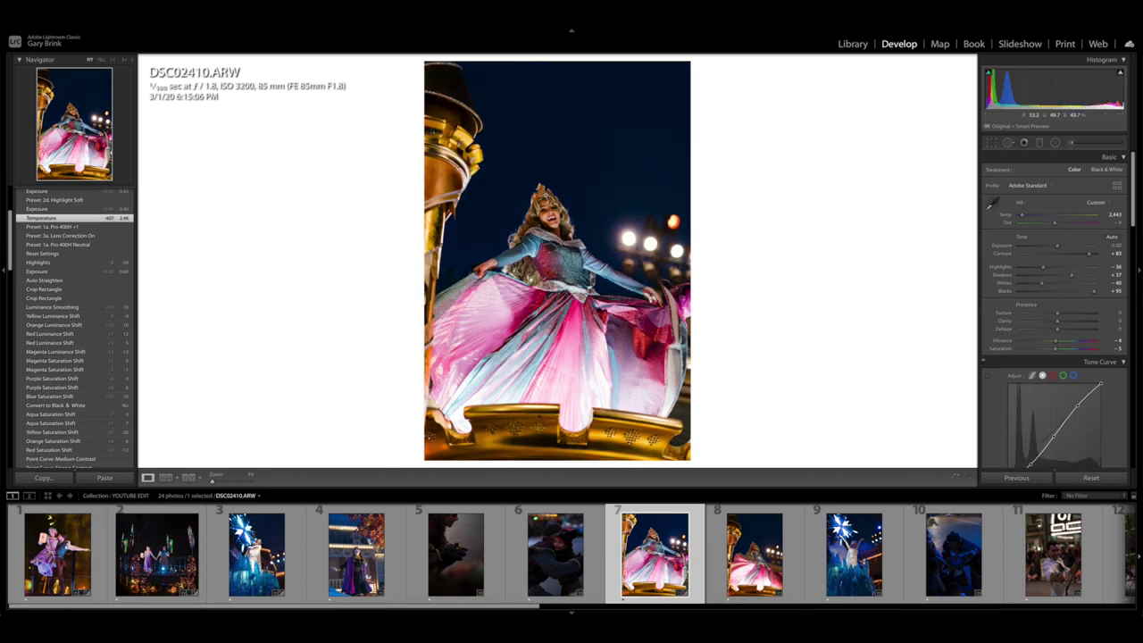
key("ctrl+z")
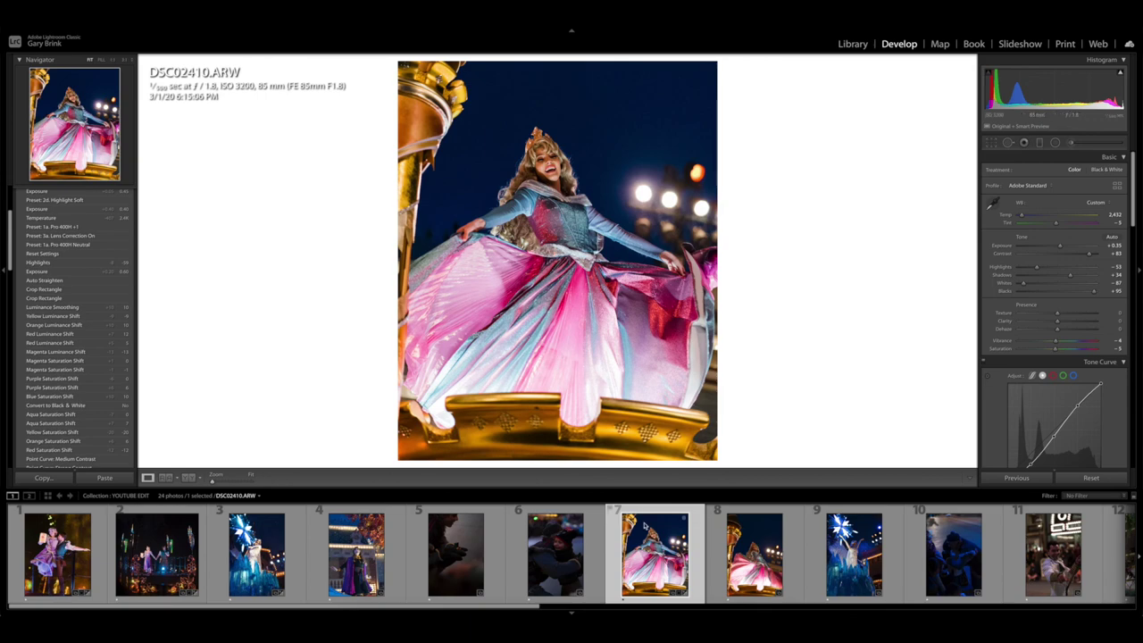
Step: Switch to the uniformed performer photo DSC01886.ARW and apply Fujicolor Pushed 1a. Pro 400H +1
scroll(655, 566, "down", 10)
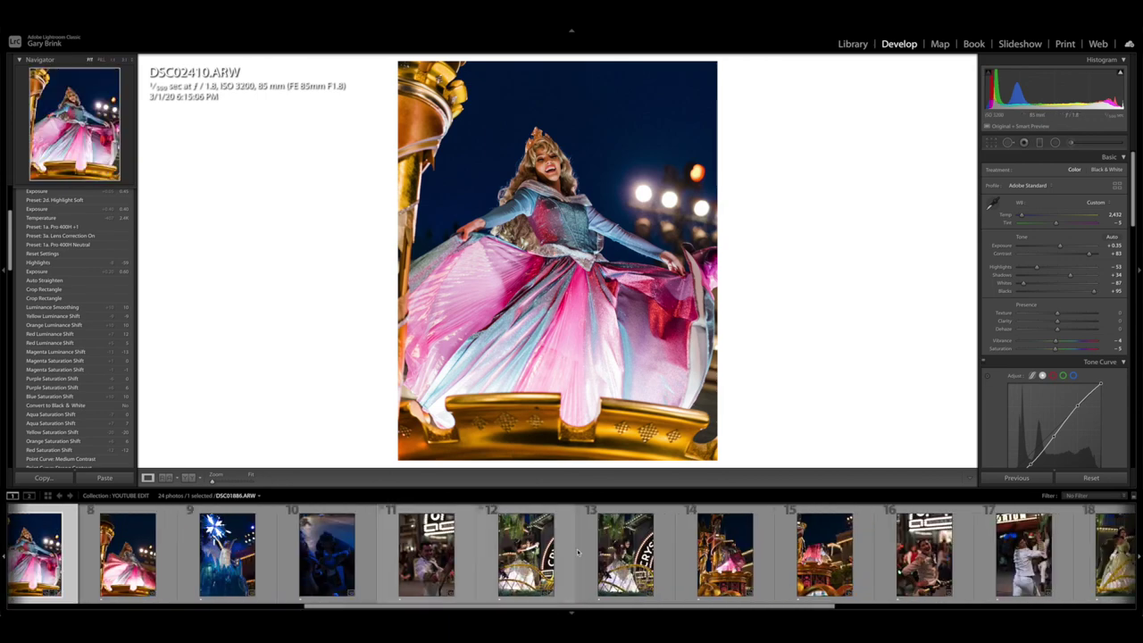
scroll(655, 566, "up", 10)
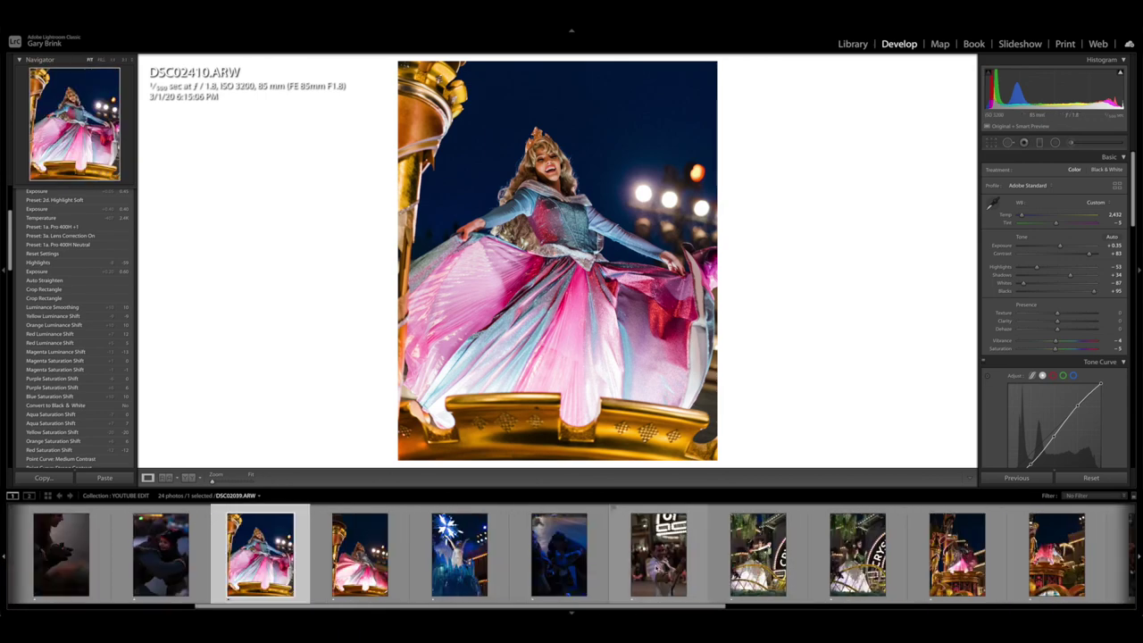
scroll(572, 553, "down", 1)
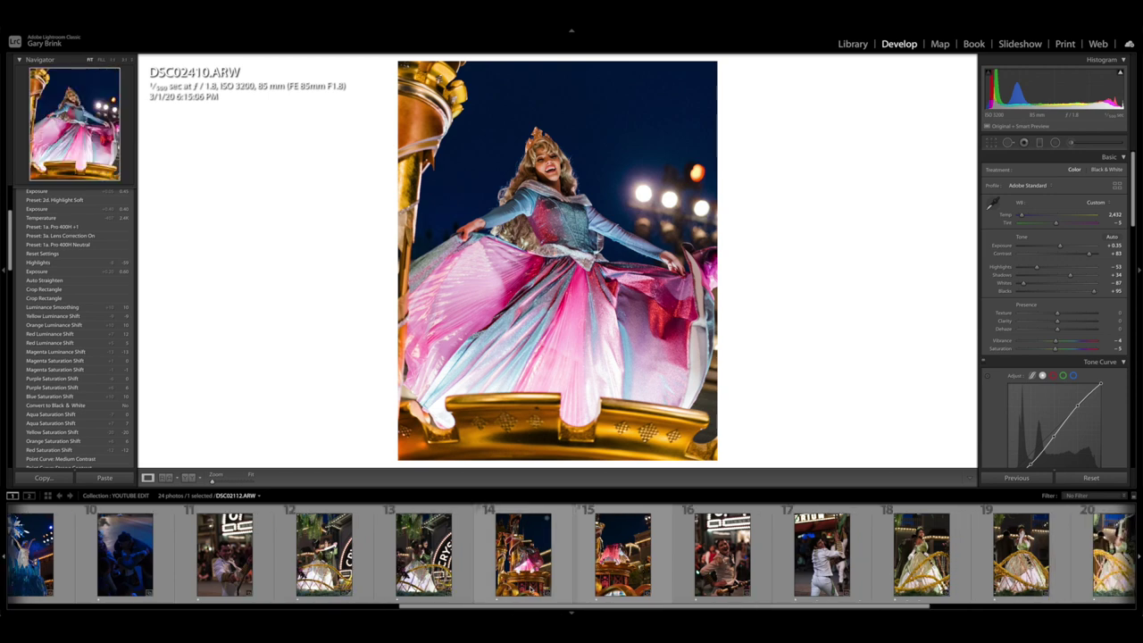
left_click(225, 553)
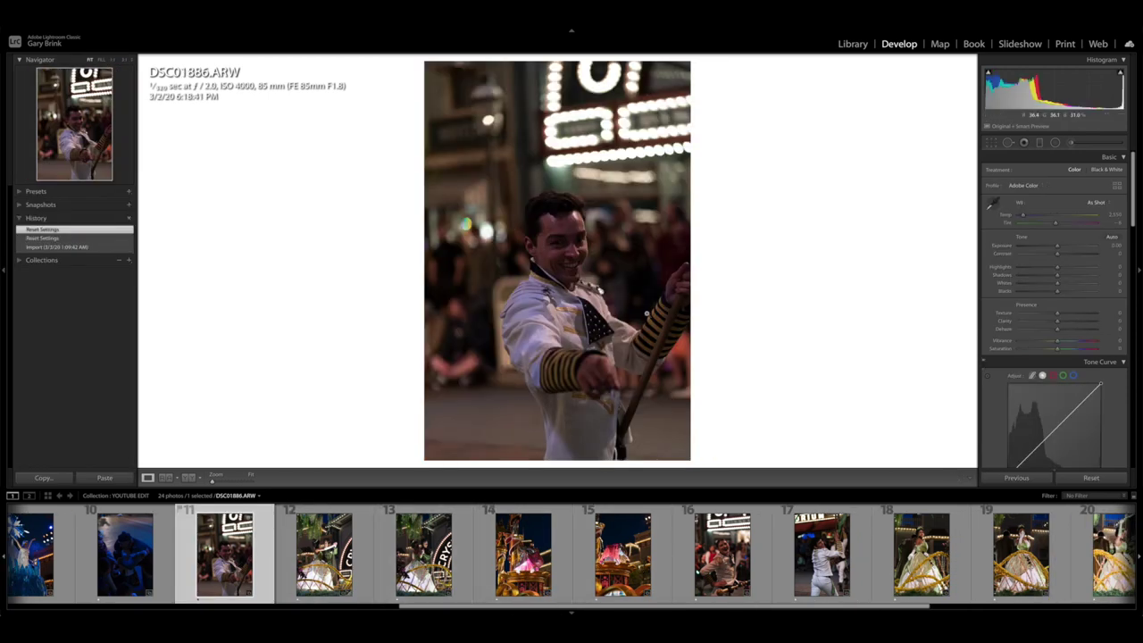
left_click(21, 192)
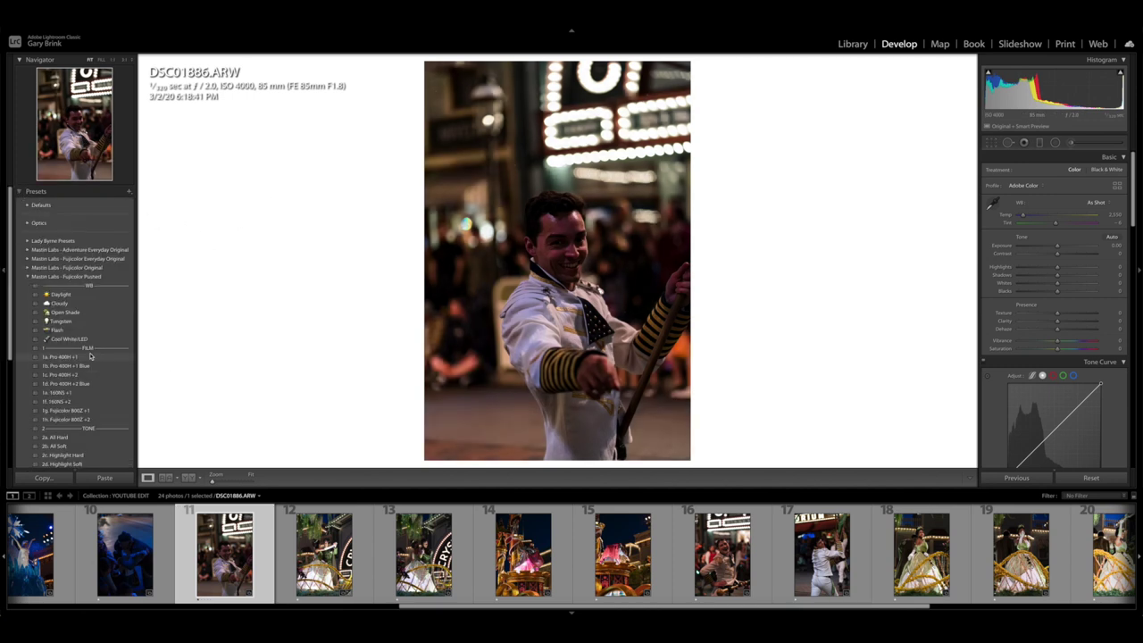
left_click(90, 357)
left_click(28, 276)
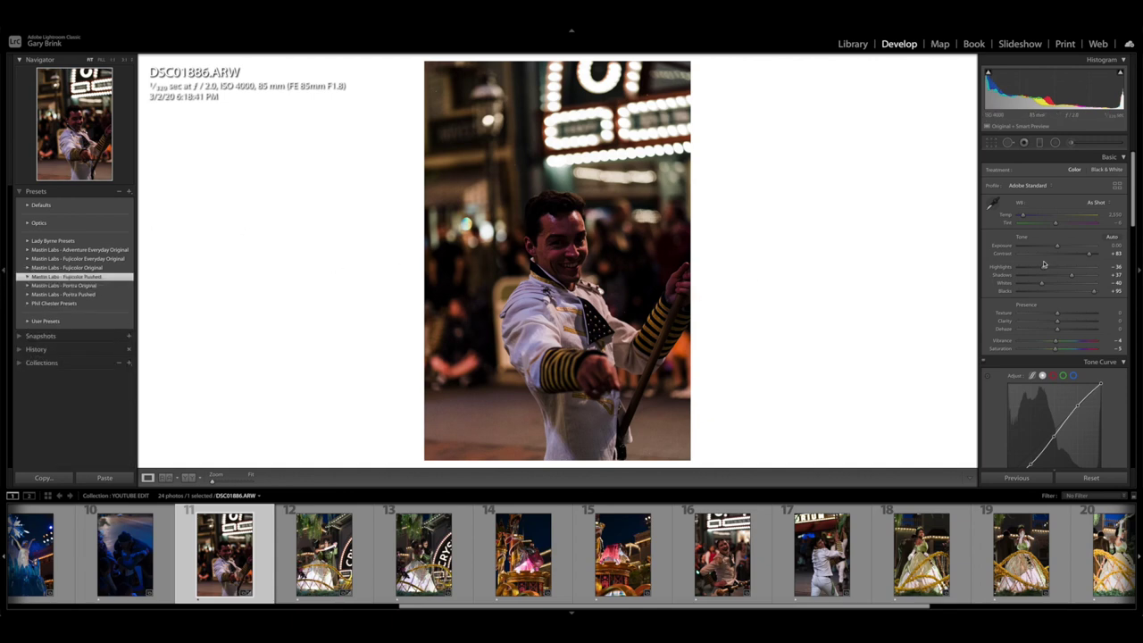
Step: Raise Exposure on the performer photo and cool Temp toward 2,500
left_click_drag(1059, 246, 1022, 217)
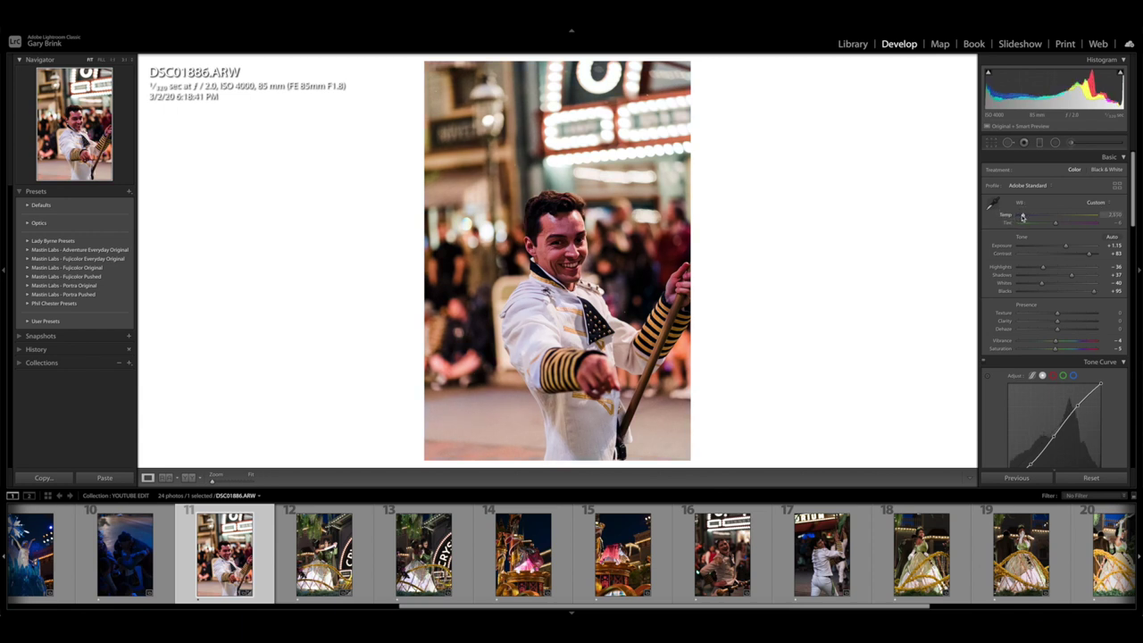
left_click_drag(1023, 216, 1022, 216)
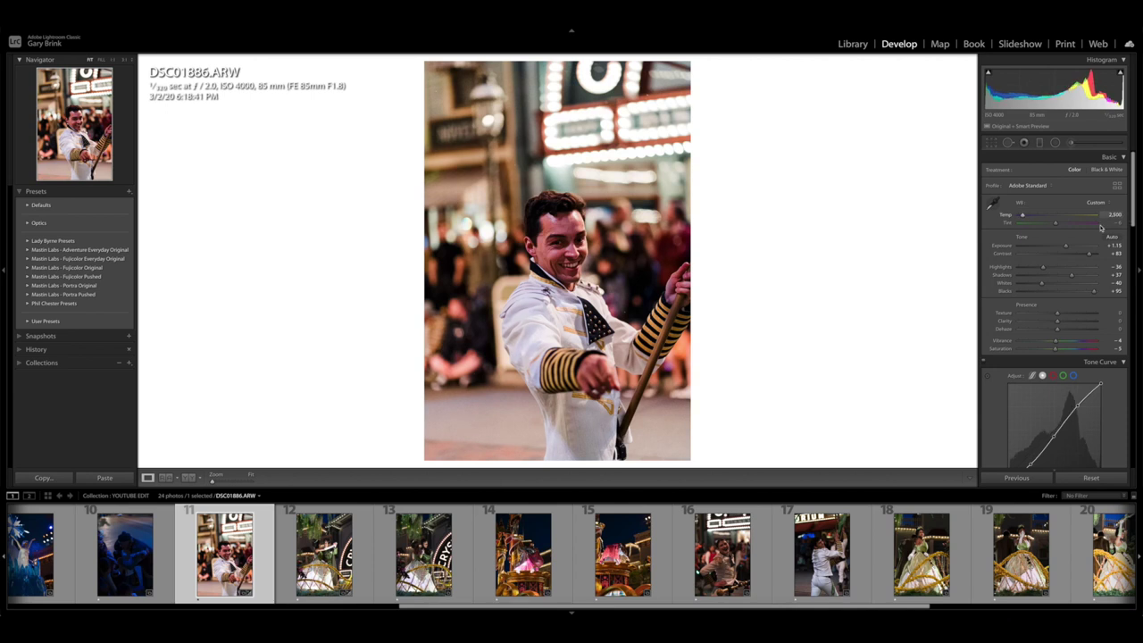
left_click_drag(1056, 223, 1054, 224)
Step: Set Tint to -10, brighten Exposure to +1.00, and expand the Fujicolor Everyday Original presets
left_click(1108, 223)
type("0")
key("Return")
key("shift+Down")
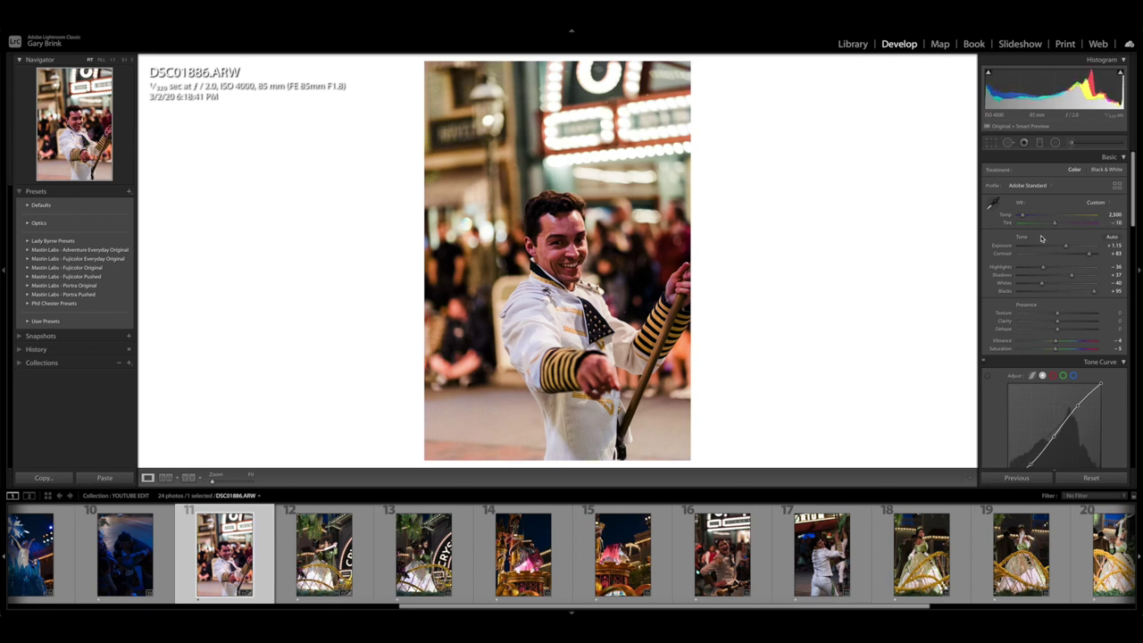
mouse_move(1064, 245)
left_mouse_down()
mouse_move(1030, 270)
mouse_move(1087, 276)
mouse_move(1065, 245)
left_mouse_up()
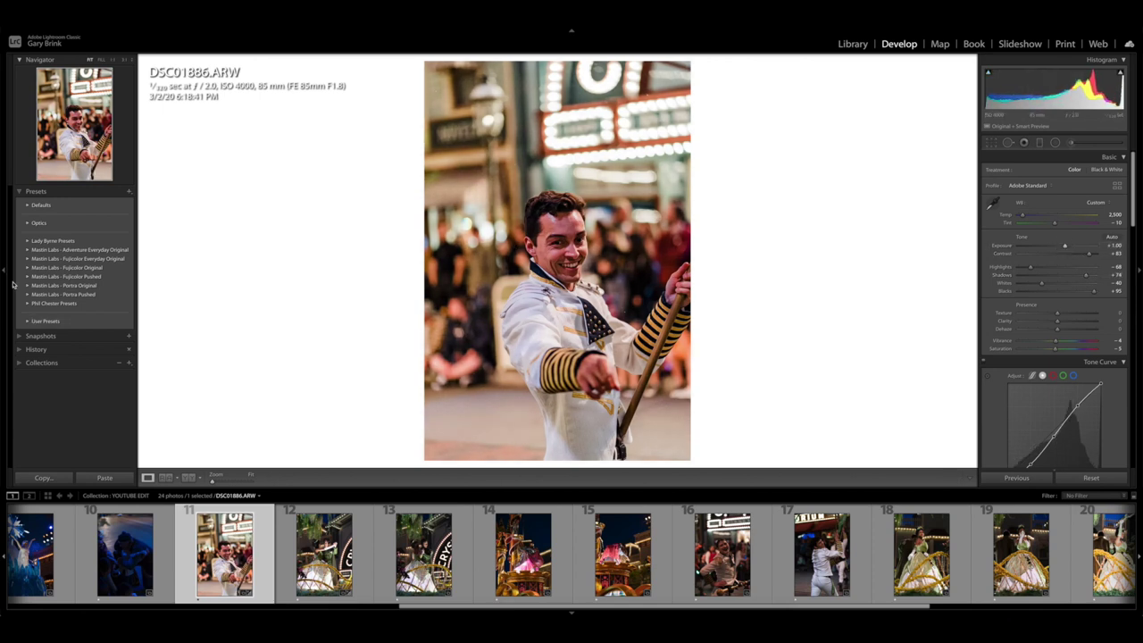
left_click(27, 259)
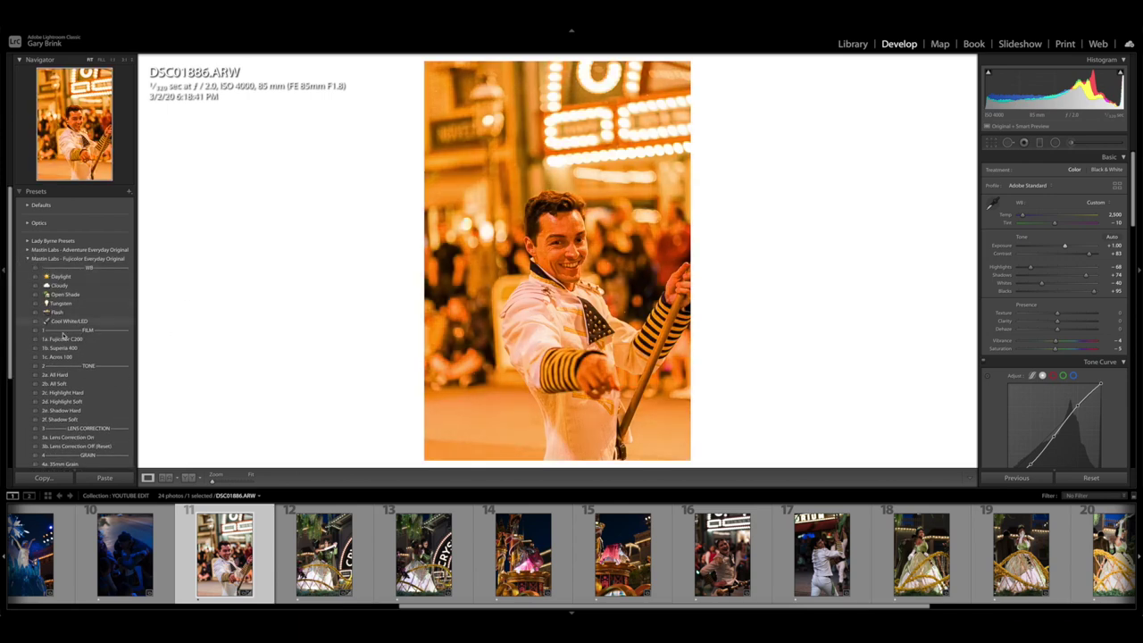
Step: Apply Fujicolor Original 1a. Pro 400H Neutral and 2b. All Soft, then fine-tune Exposure
left_click(29, 260)
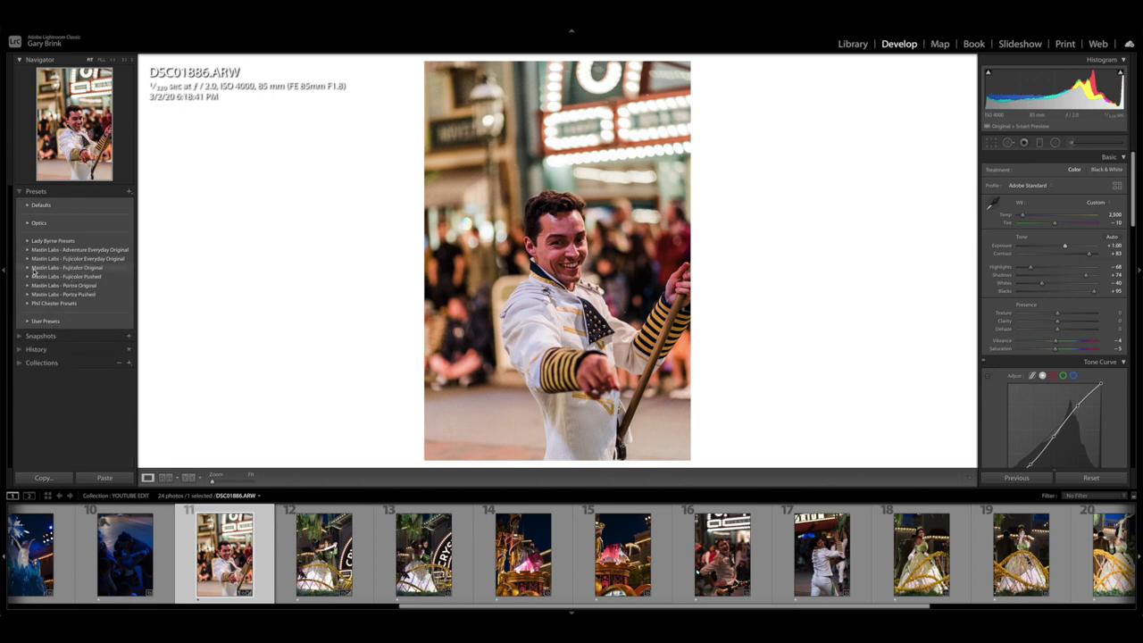
left_click(29, 268)
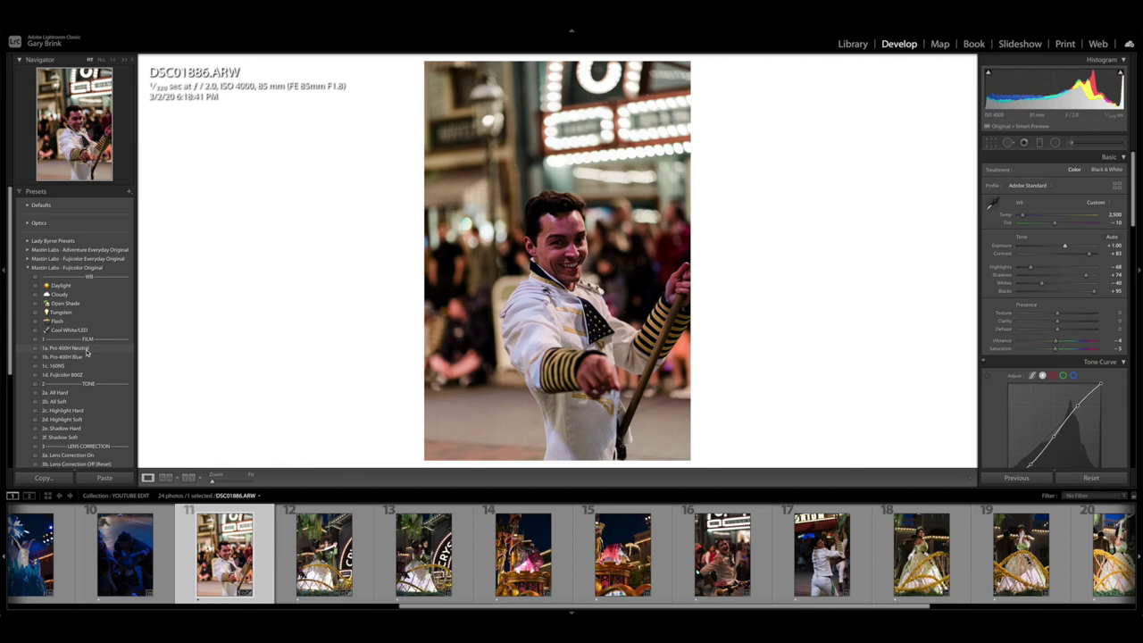
left_click(80, 349)
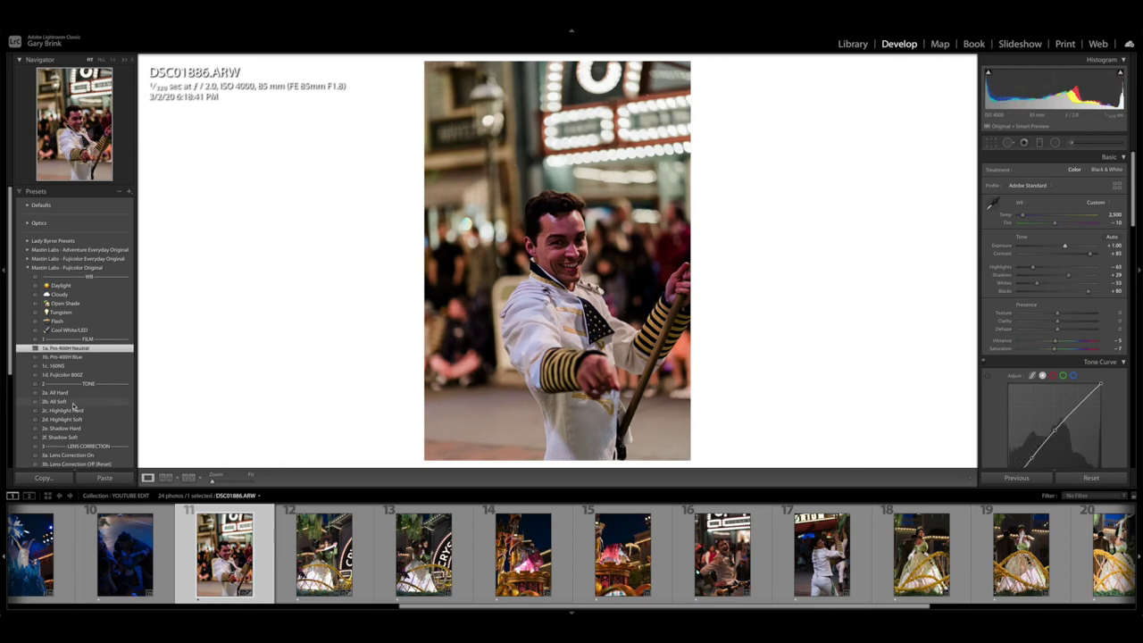
left_click(72, 403)
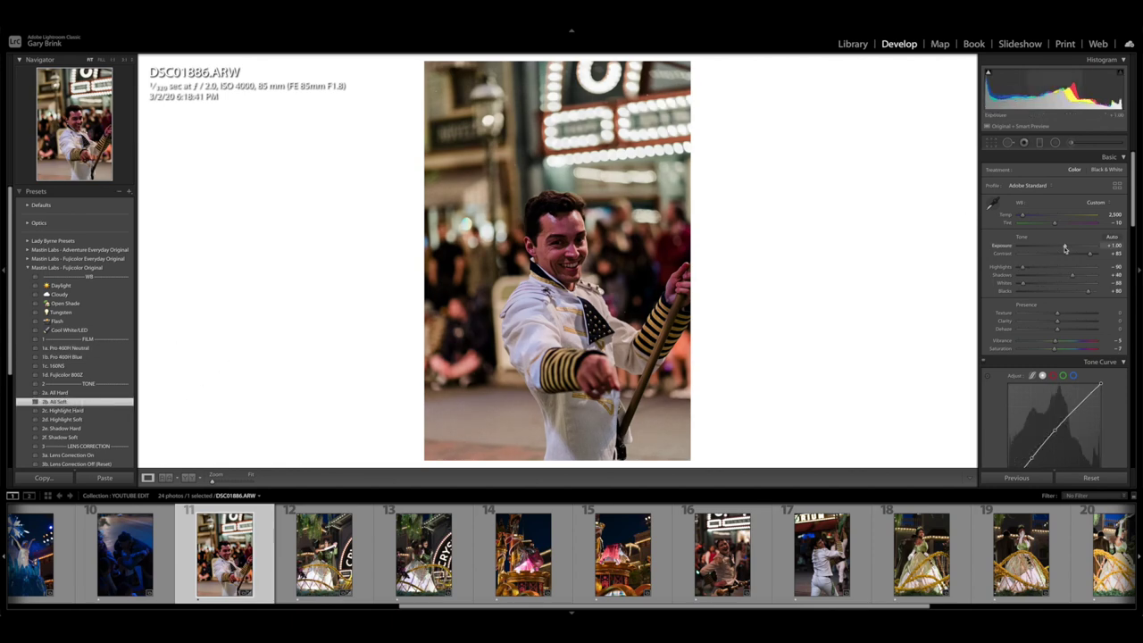
scroll(1065, 249, "up", 9)
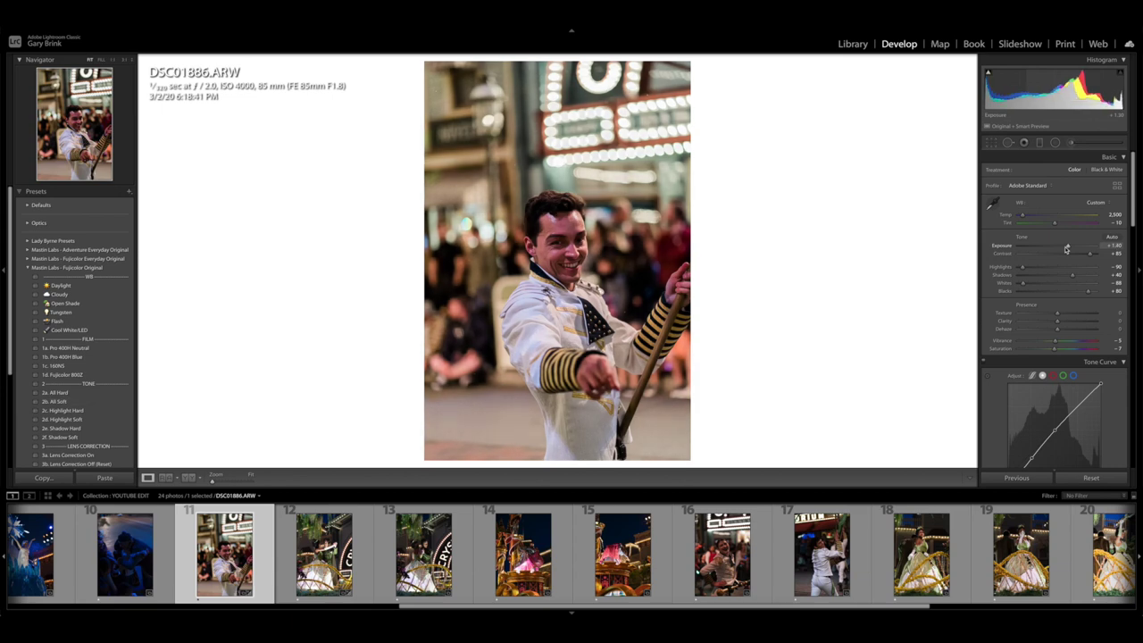
scroll(1066, 248, "down", 10)
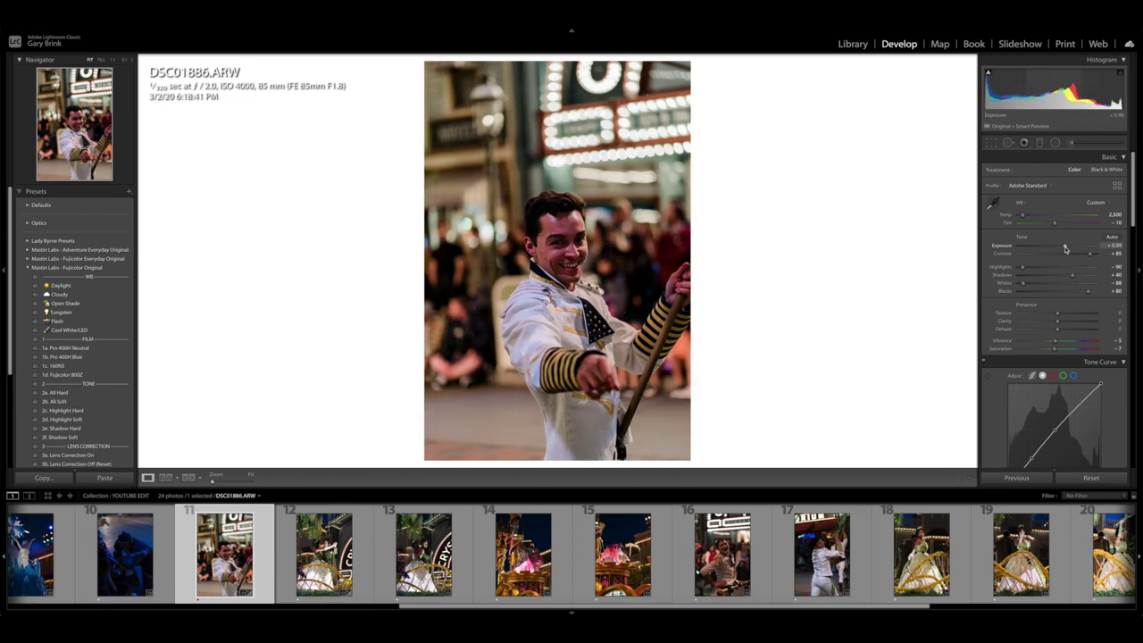
scroll(1066, 248, "up", 5)
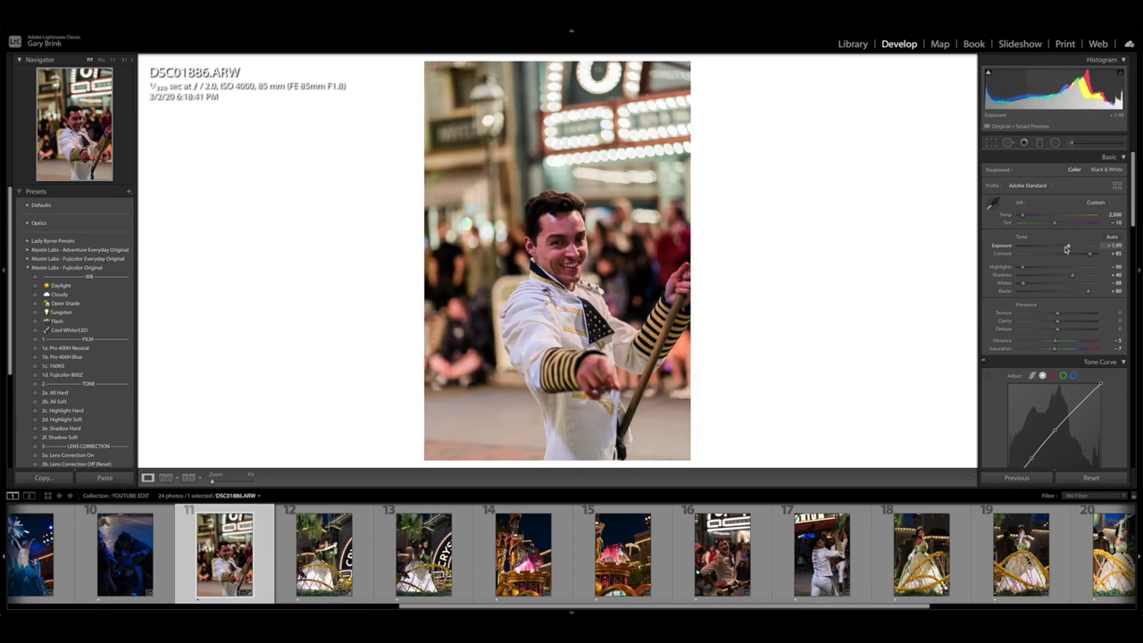
scroll(1066, 249, "up", 1)
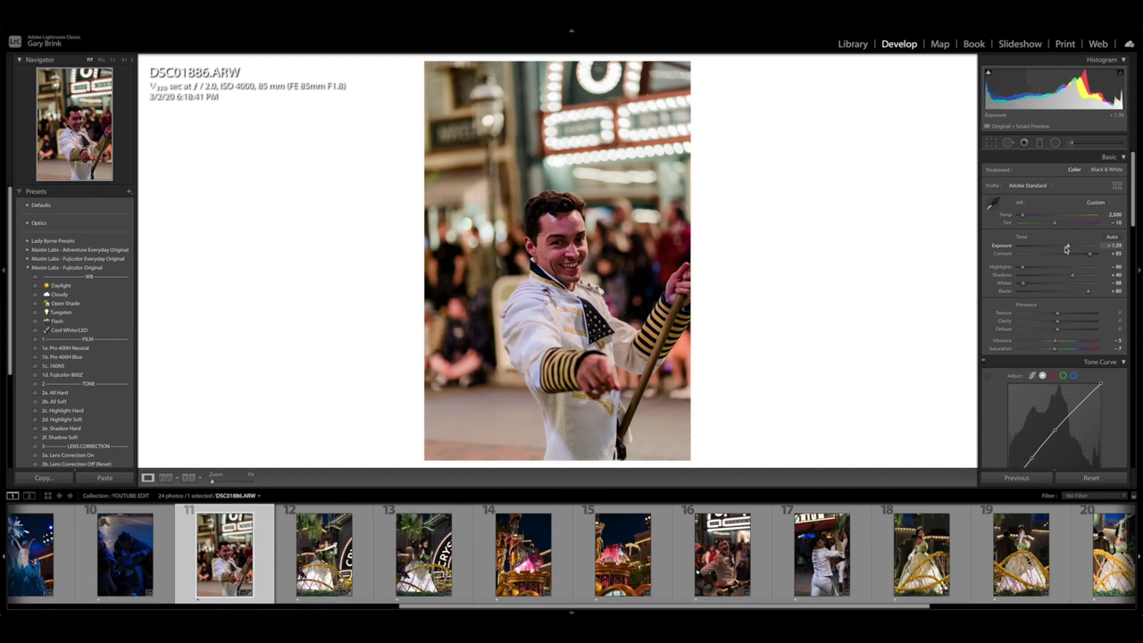
Step: Scroll the right panel to the Detail section to reach Luminance noise reduction
scroll(1037, 362, "down", 10)
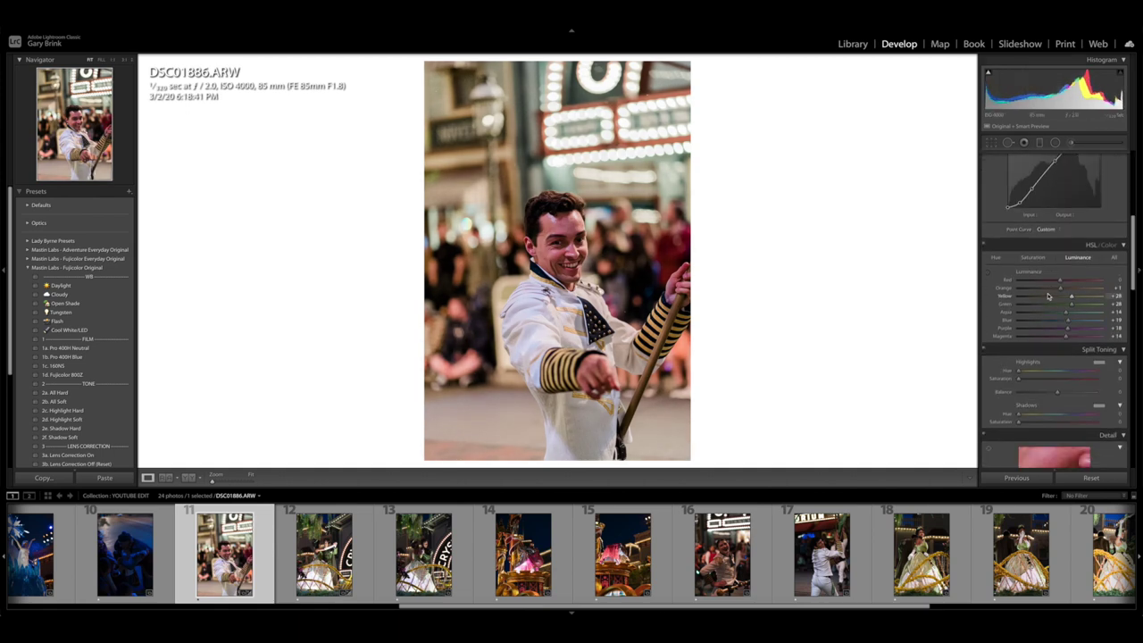
scroll(1037, 362, "down", 4)
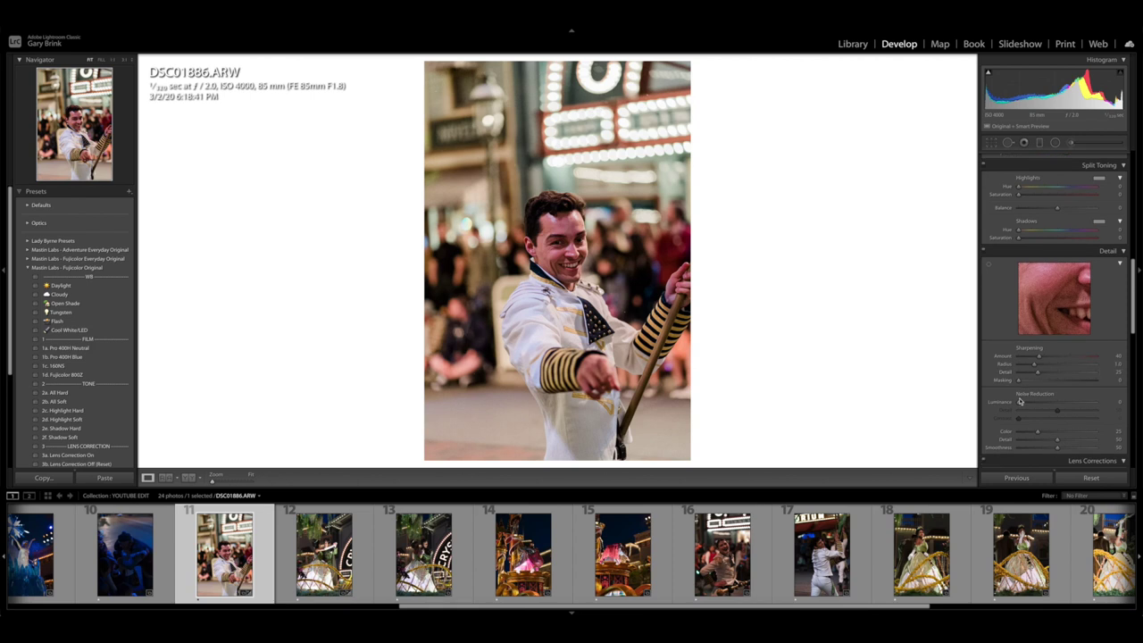
scroll(1020, 402, "up", 3)
Step: Crop the performer photo to a tighter 4x5 frame with the head placed higher
left_click(990, 143)
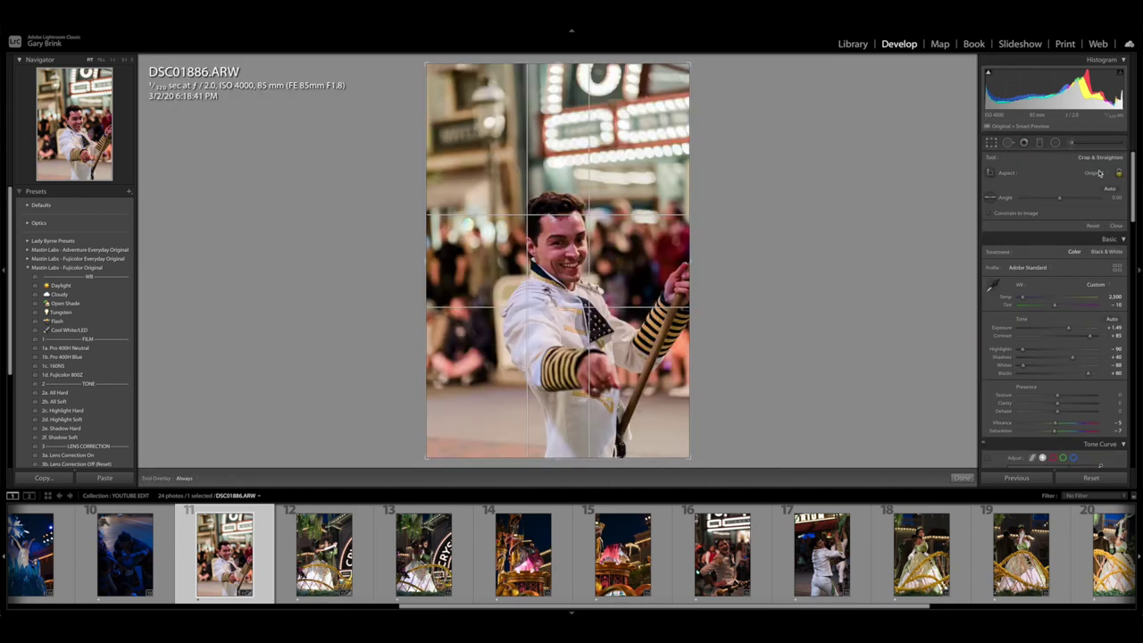
left_click(1090, 173)
left_click(1094, 200)
left_click_drag(571, 242, 572, 209)
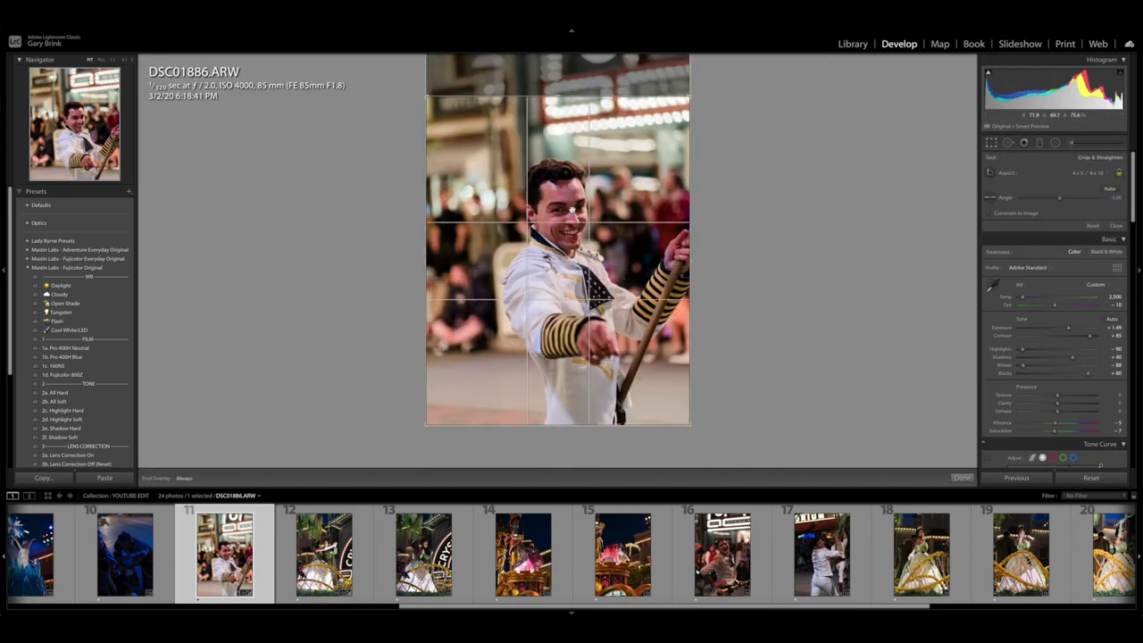
mouse_move(432, 108)
left_mouse_down()
mouse_move(420, 98)
mouse_move(434, 105)
left_mouse_up()
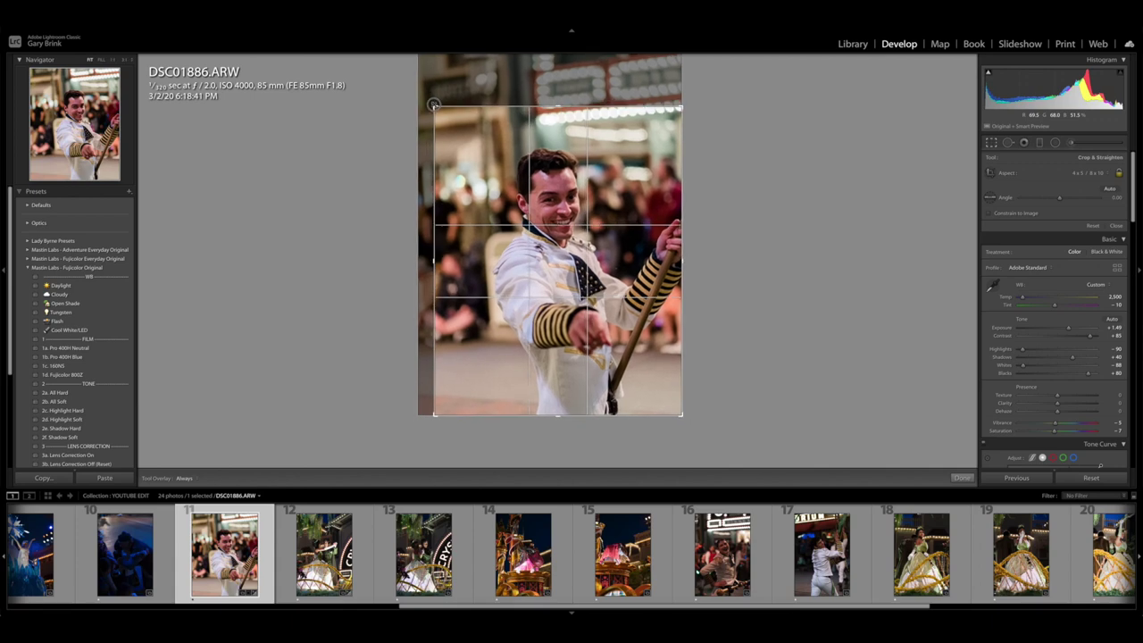
key("Return")
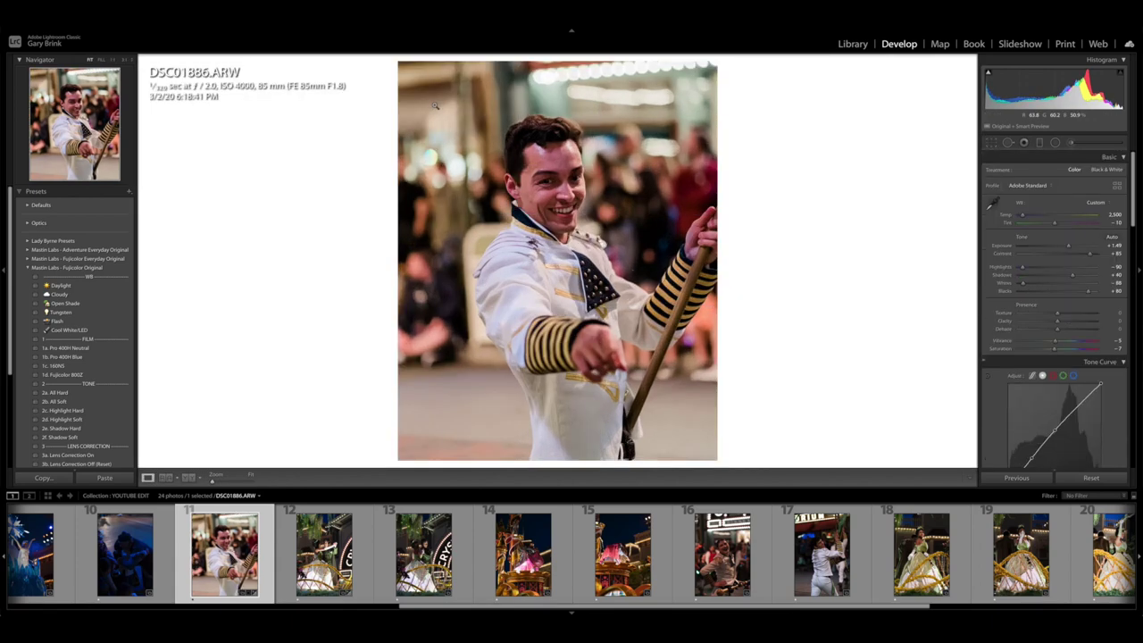
Step: Raise Exposure to +1.65 and cool Temp to 2,395, checking against the Before view
key("backslash")
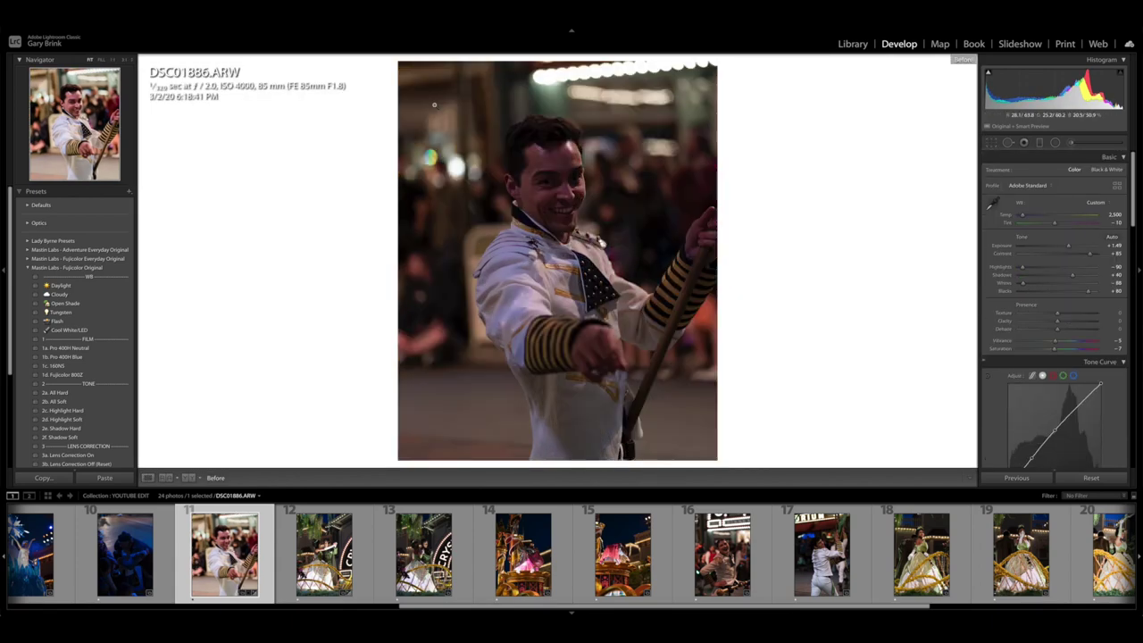
key("backslash")
key("backslash")
key("backslash")
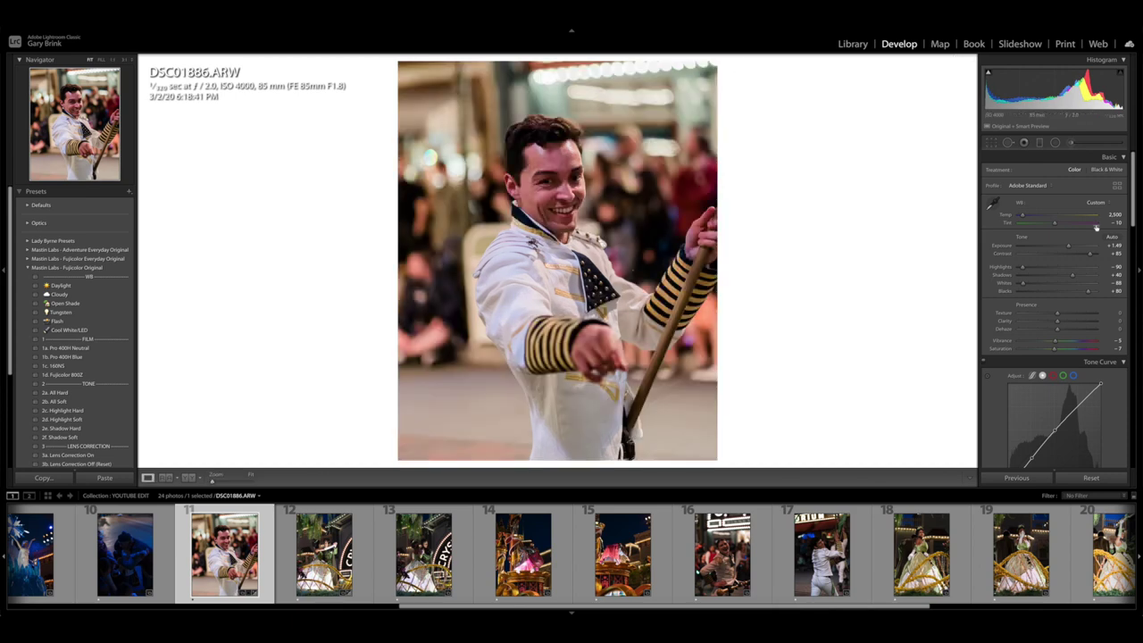
left_click(1065, 247)
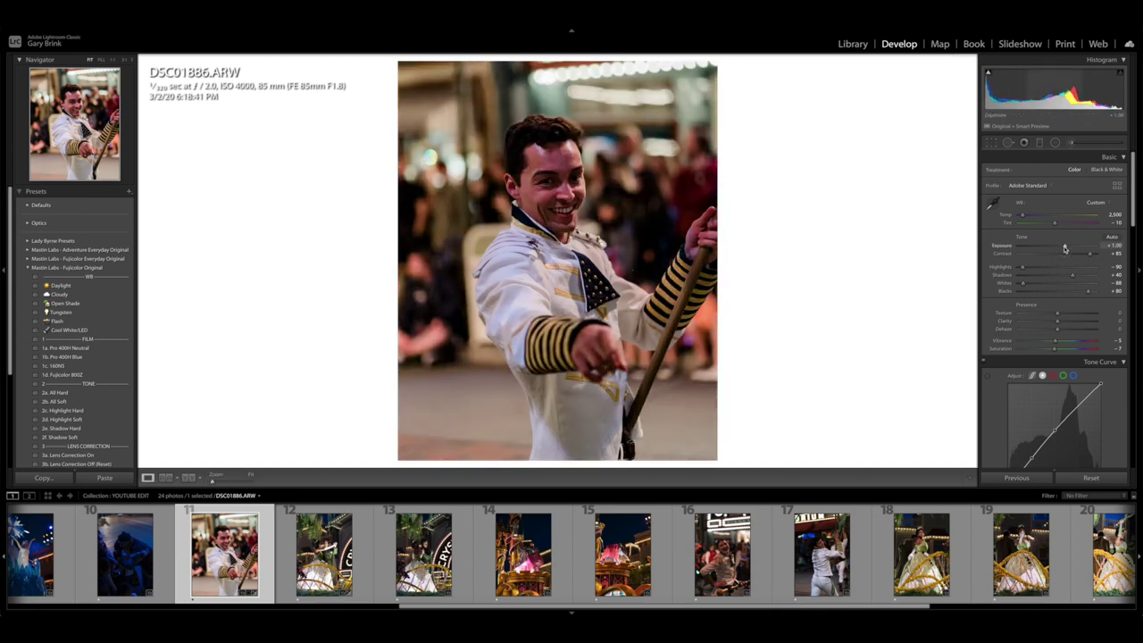
key("bracketright")
key("backslash")
key("backslash")
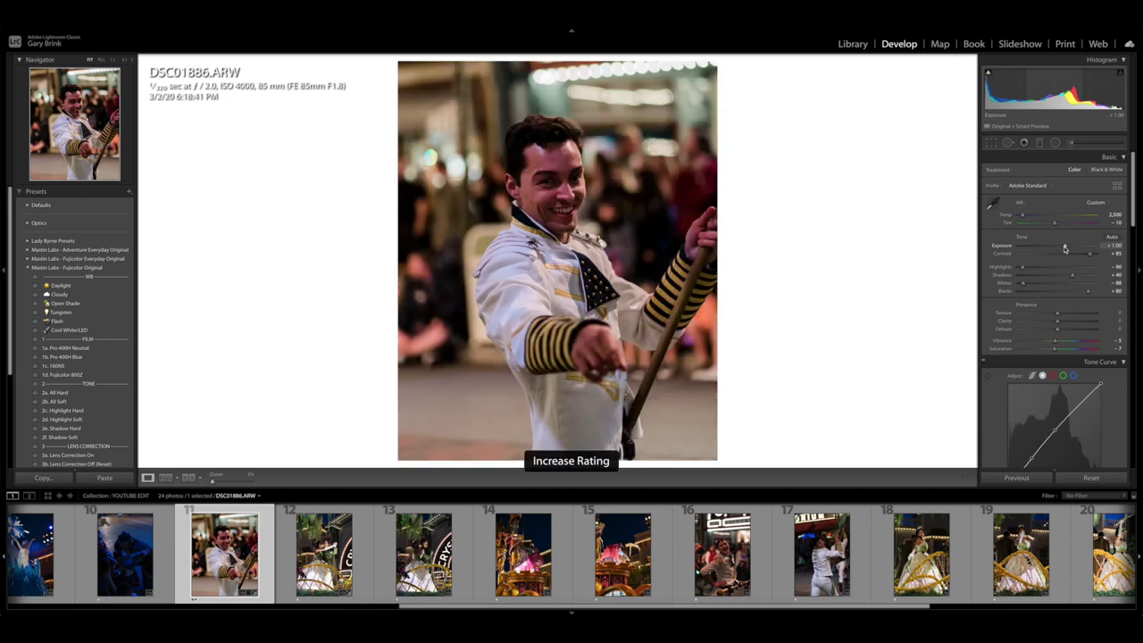
key("backslash")
key("backslash")
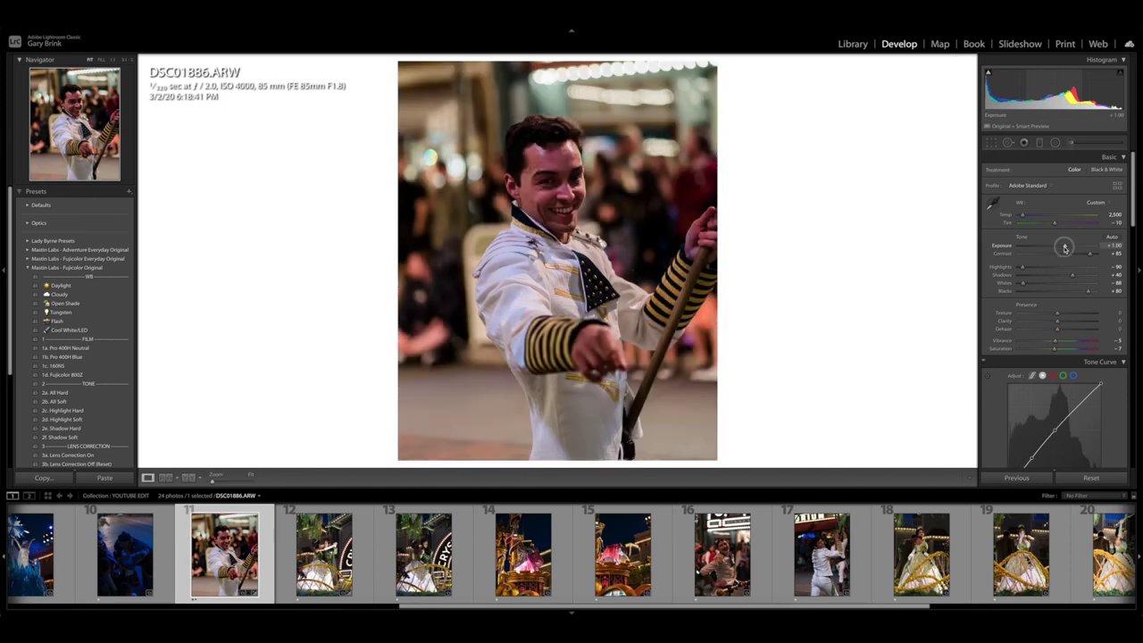
left_click_drag(1065, 248, 1070, 248)
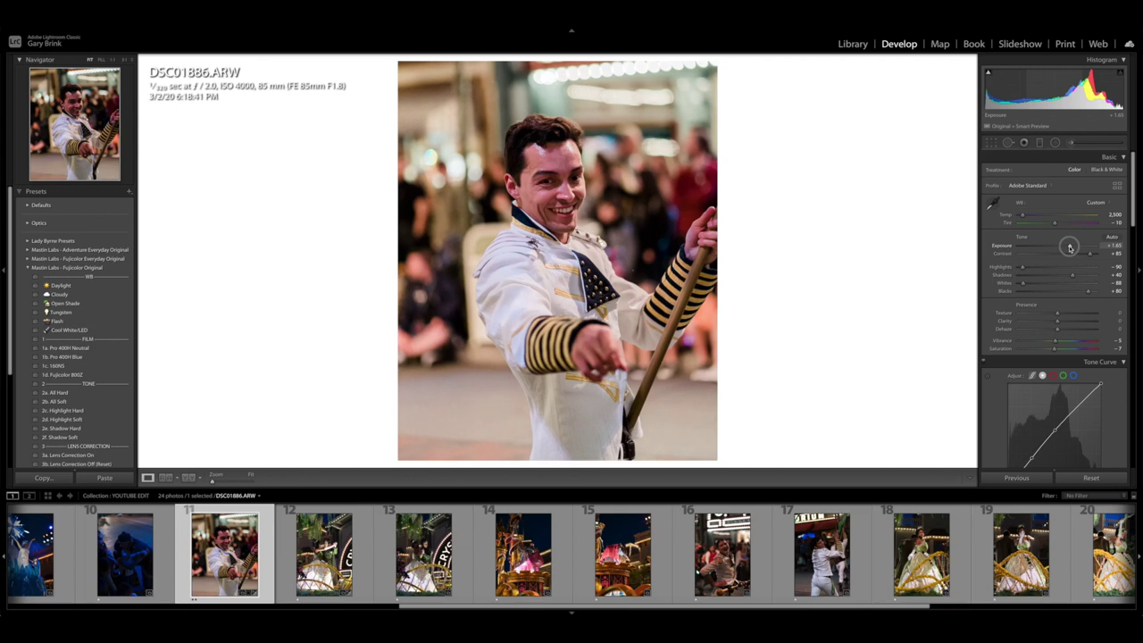
key("backslash")
key("backslash")
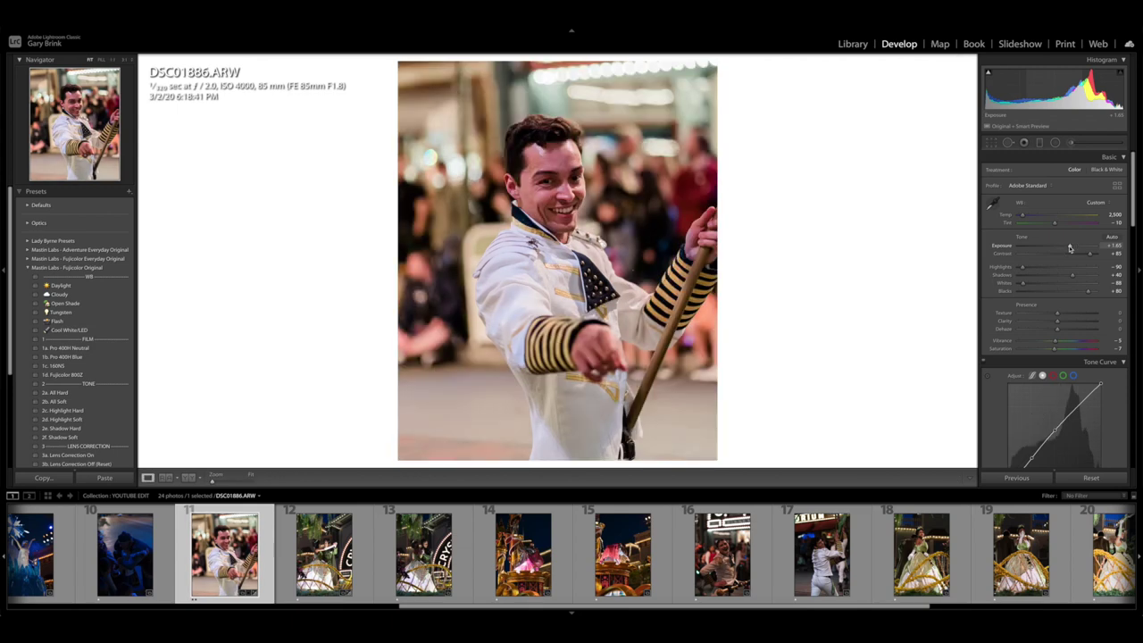
left_click_drag(1025, 214, 1024, 217)
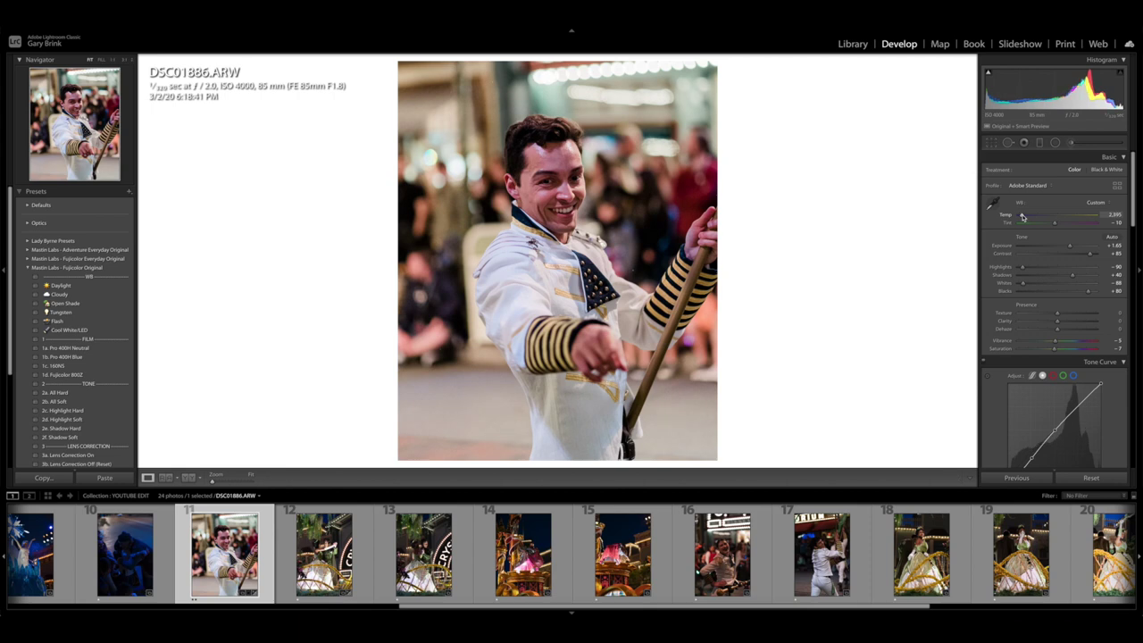
Step: Open DSC01760.ARW, reset it, and apply the Fujicolor Pushed 1a. Pro 400H +1 preset
scroll(362, 549, "down", 4)
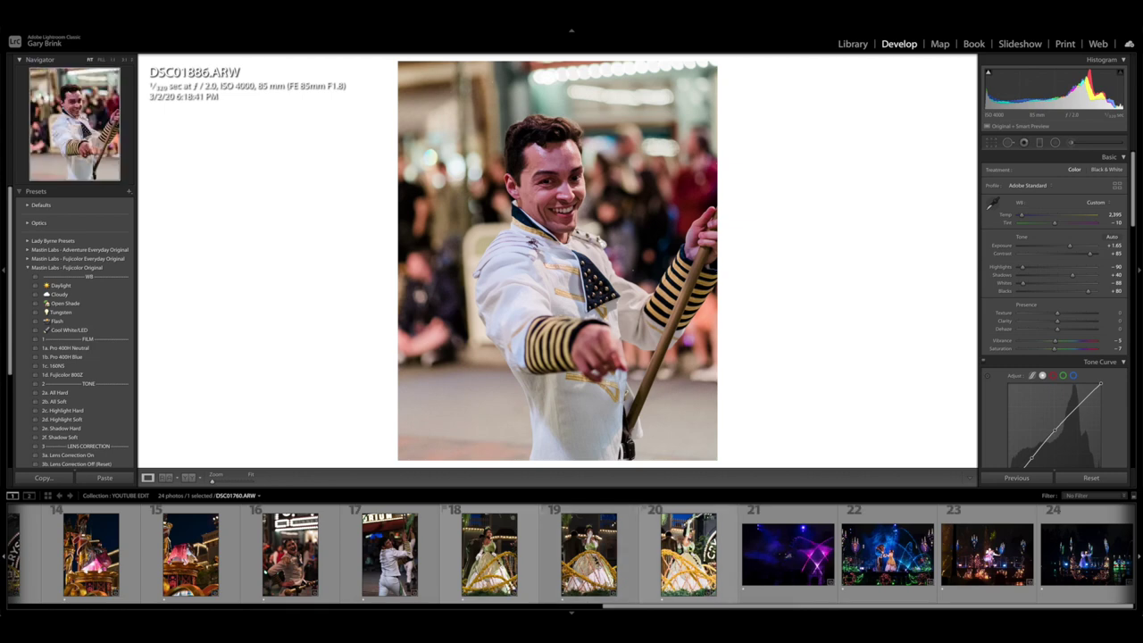
left_click(694, 549)
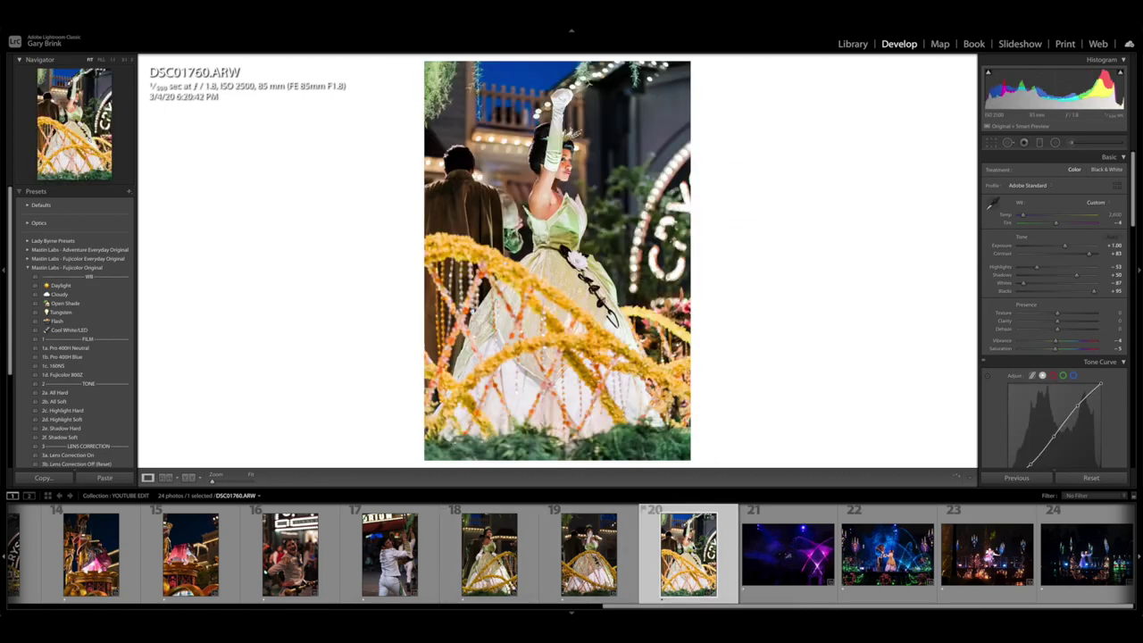
left_click(1086, 480)
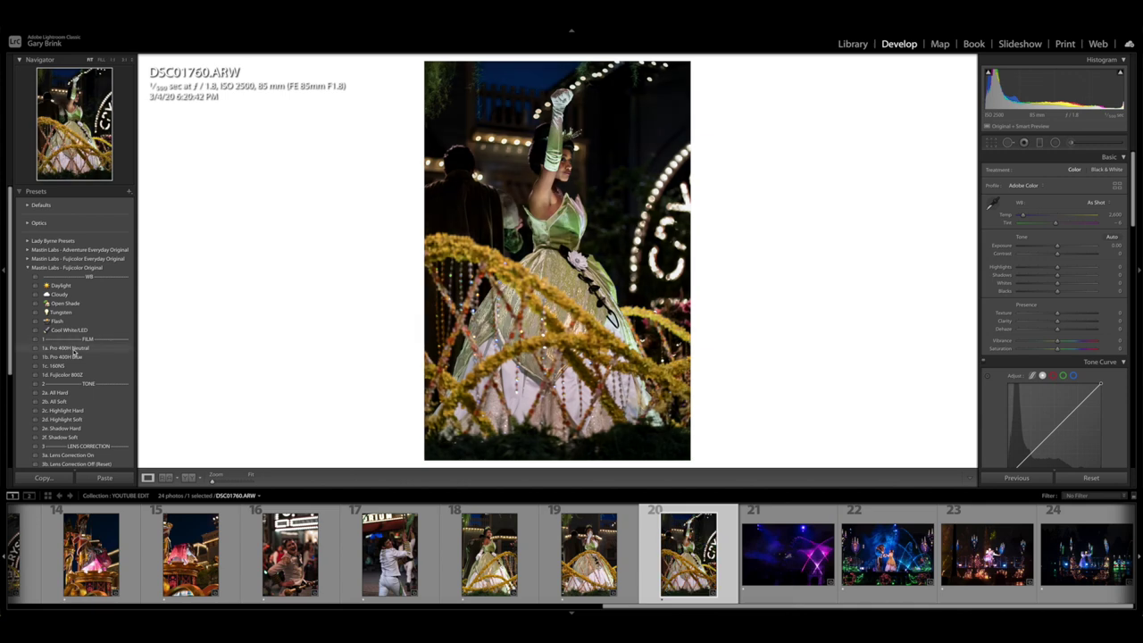
left_click(67, 267)
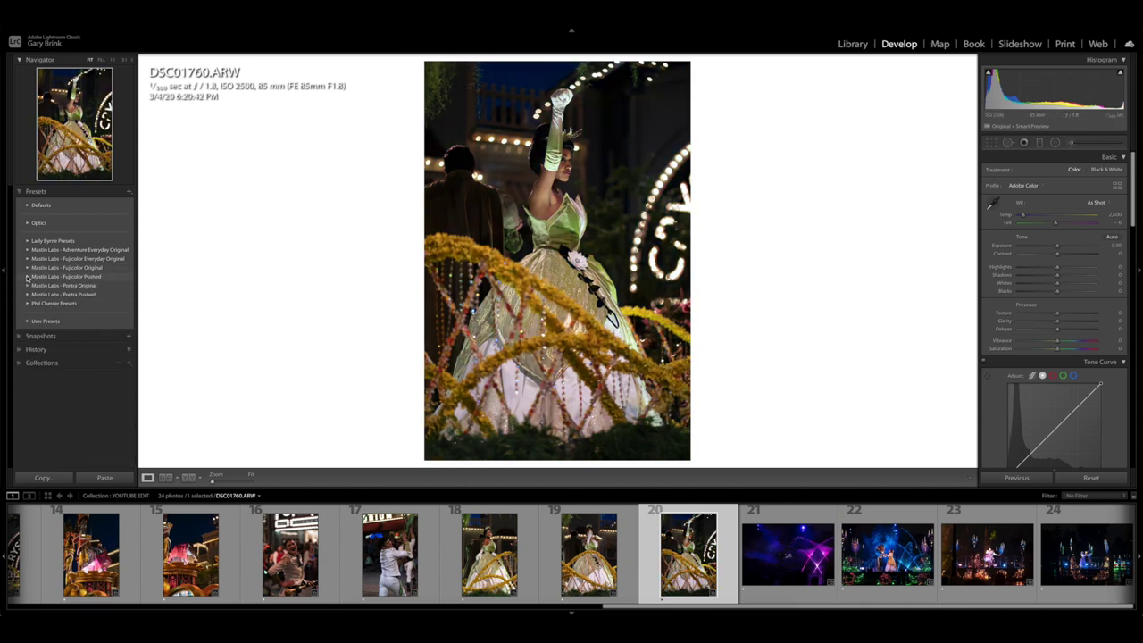
left_click(28, 277)
left_click(81, 356)
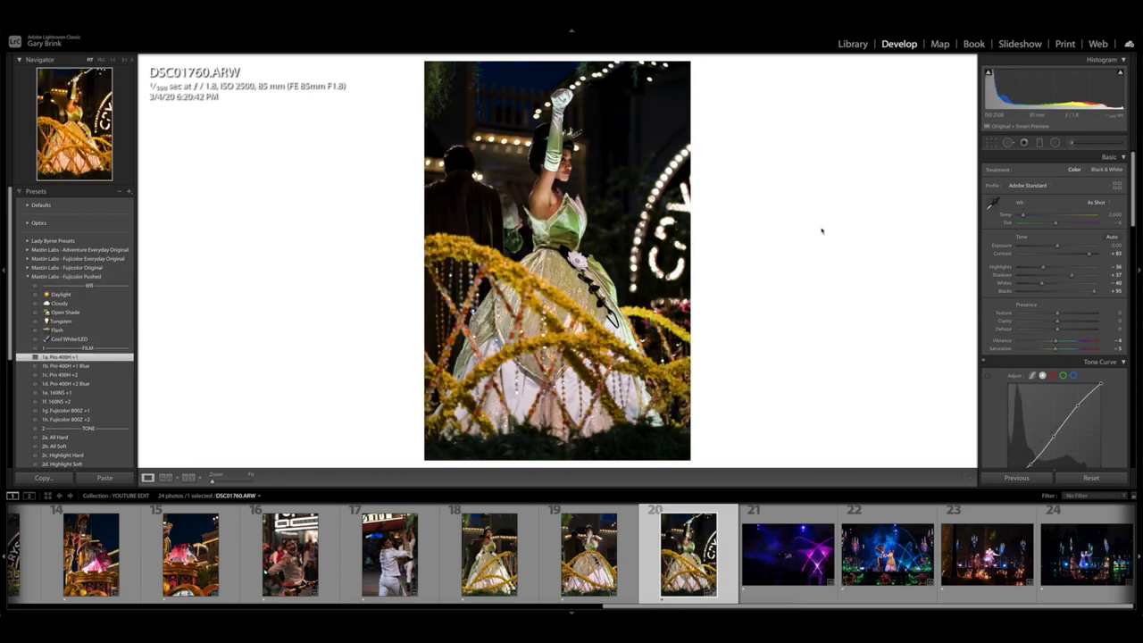
Step: Raise Exposure to +1.05 and cool Temp to 2,534, checking the face at 1:1
left_click_drag(1058, 247, 1066, 246)
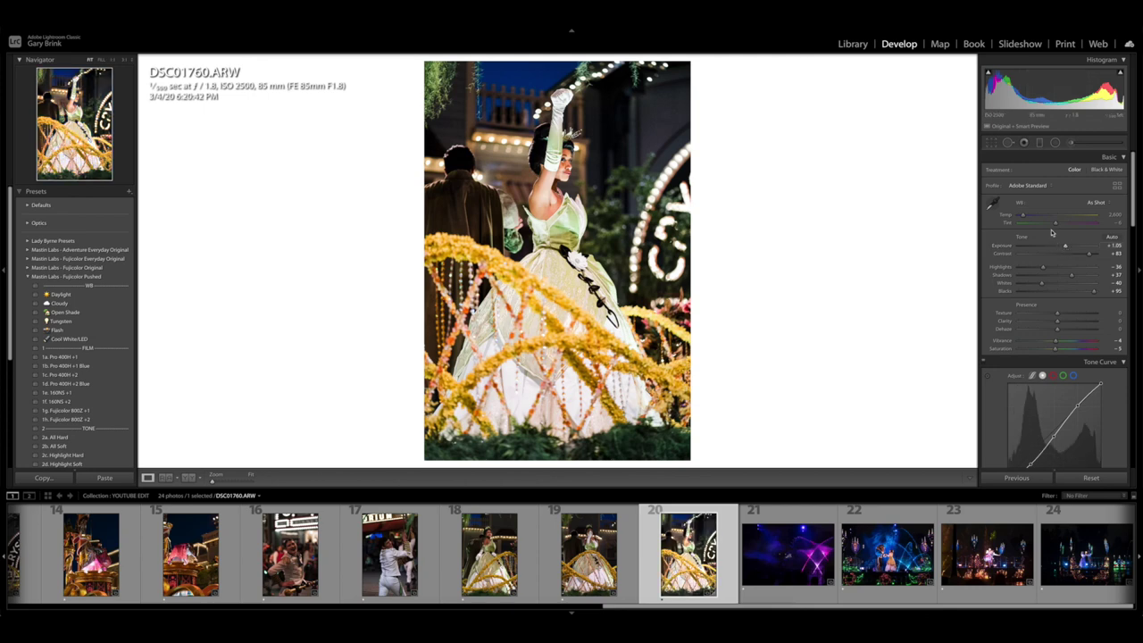
left_click_drag(1025, 215, 1057, 225)
left_click(561, 141)
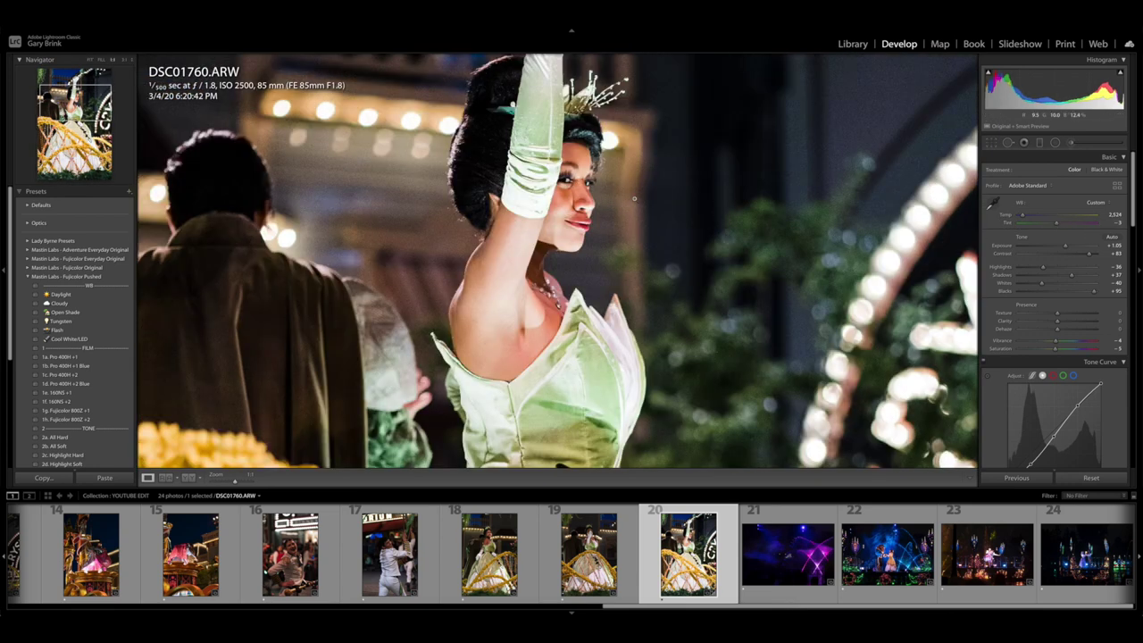
left_click(768, 253)
scroll(1070, 251, "down", 10)
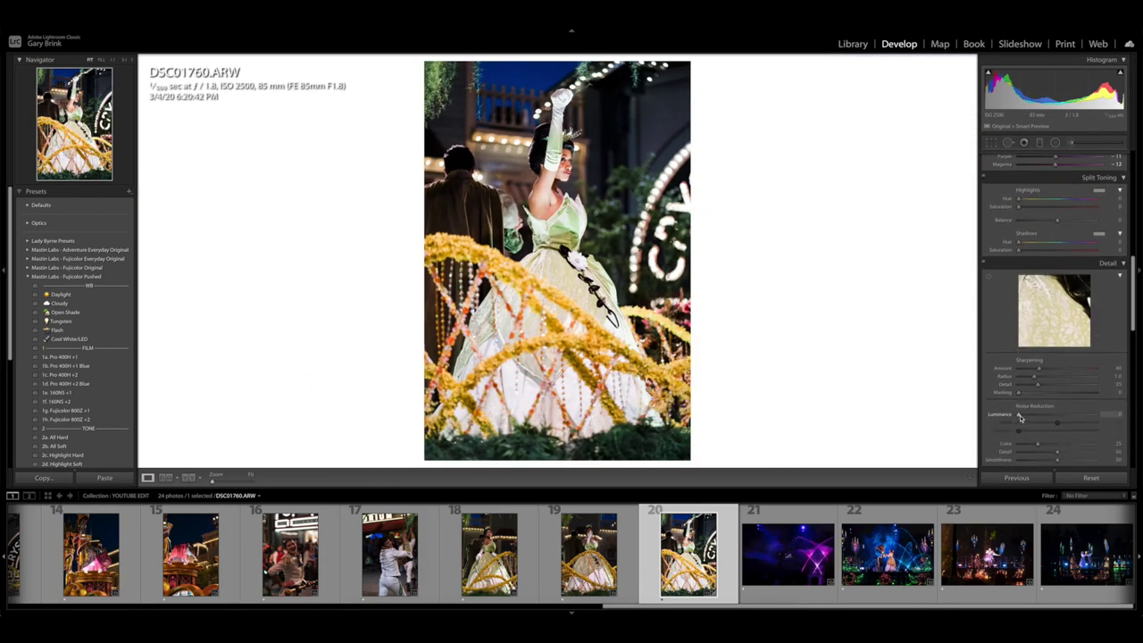
Step: Add luminance noise reduction 18, apply Pro 400H +1 and All Soft, zero Exposure, browse Portra presets
left_click_drag(1020, 416, 1023, 418)
left_click(93, 350)
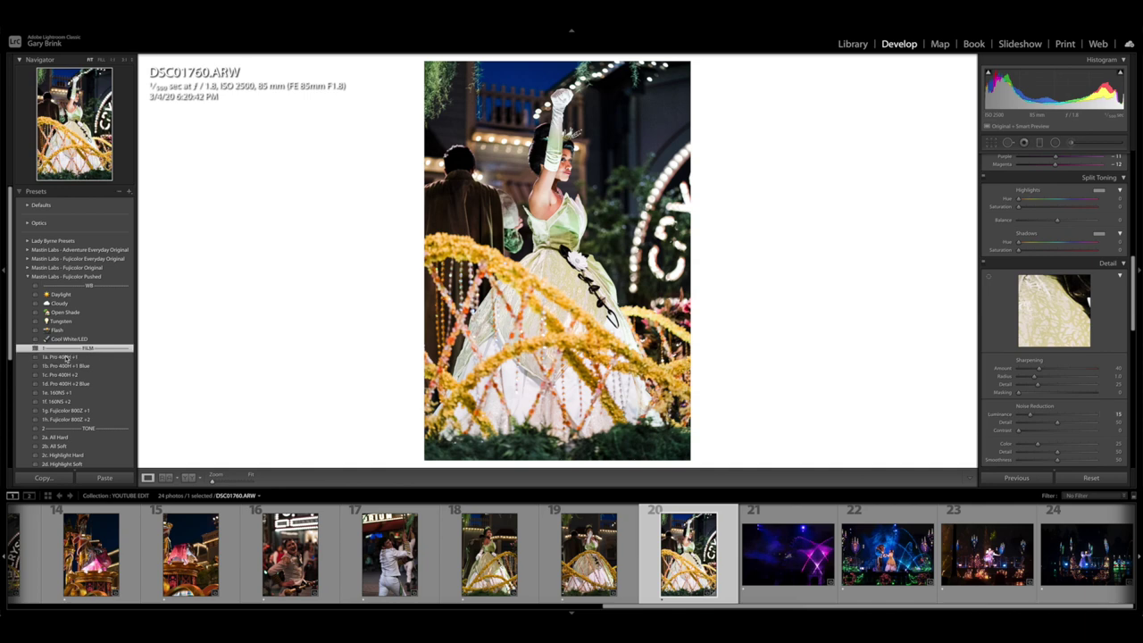
left_click(58, 357)
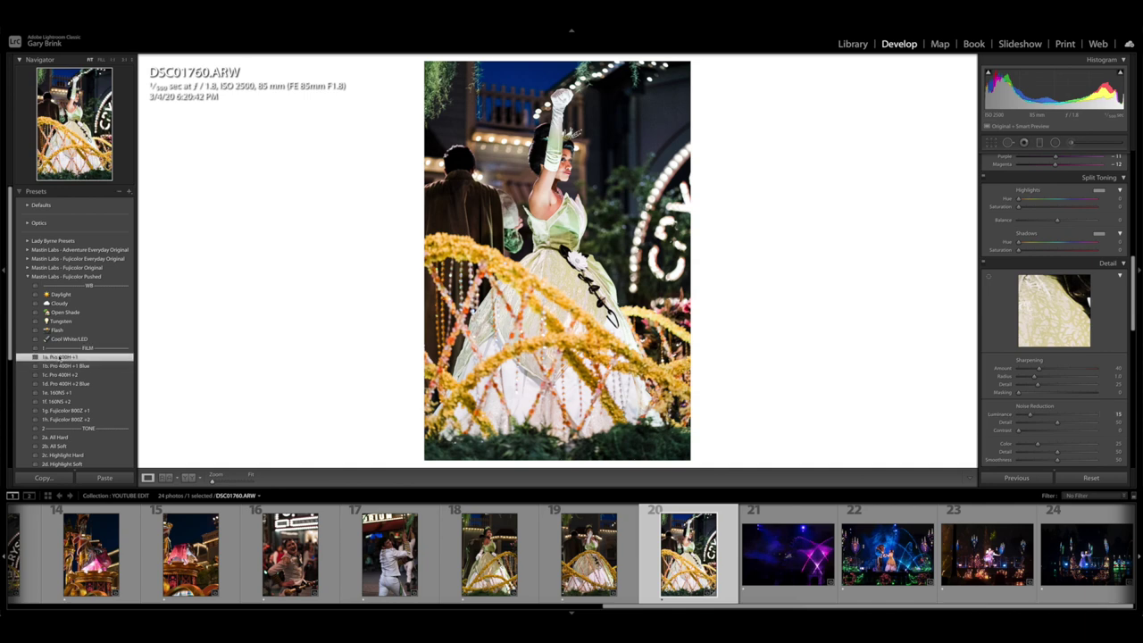
left_click(119, 444)
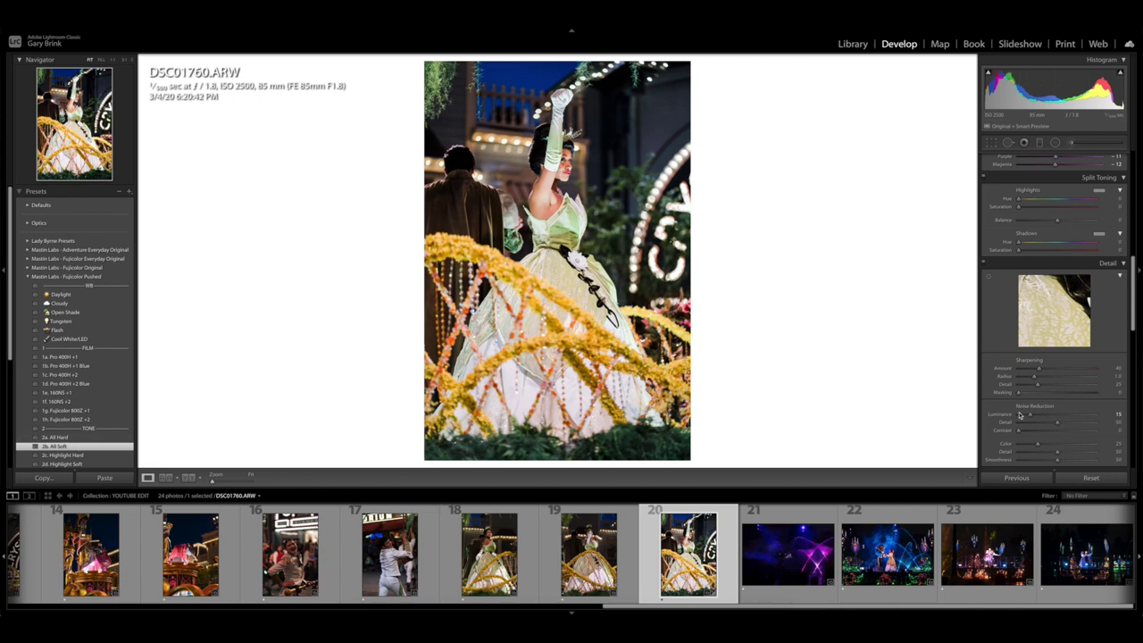
scroll(1019, 415, "up", 10)
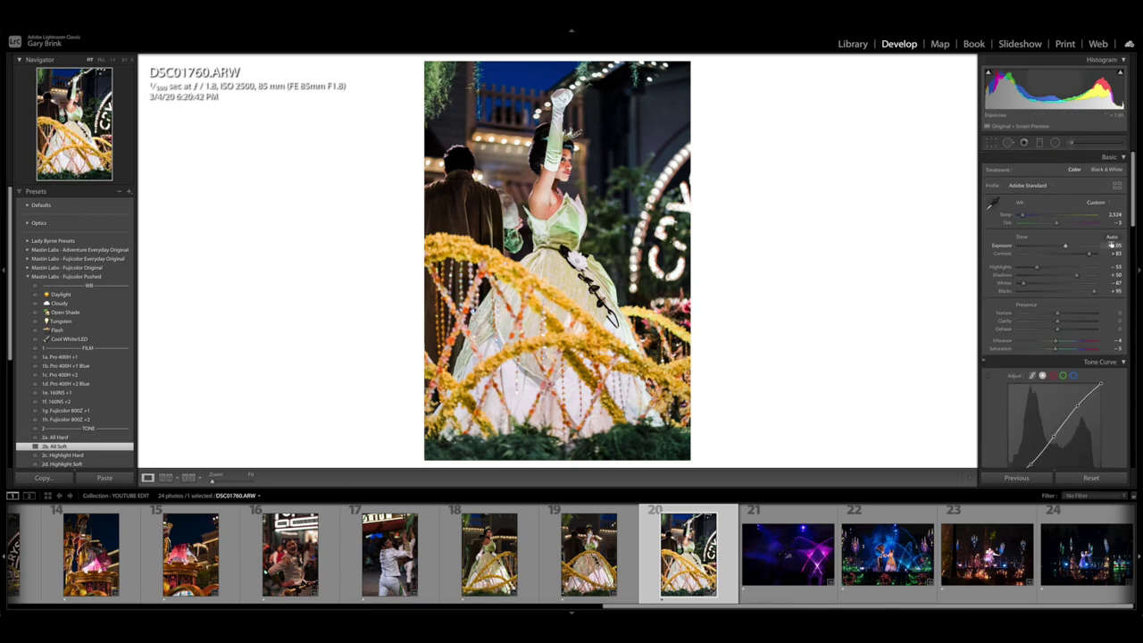
double_click(1001, 245)
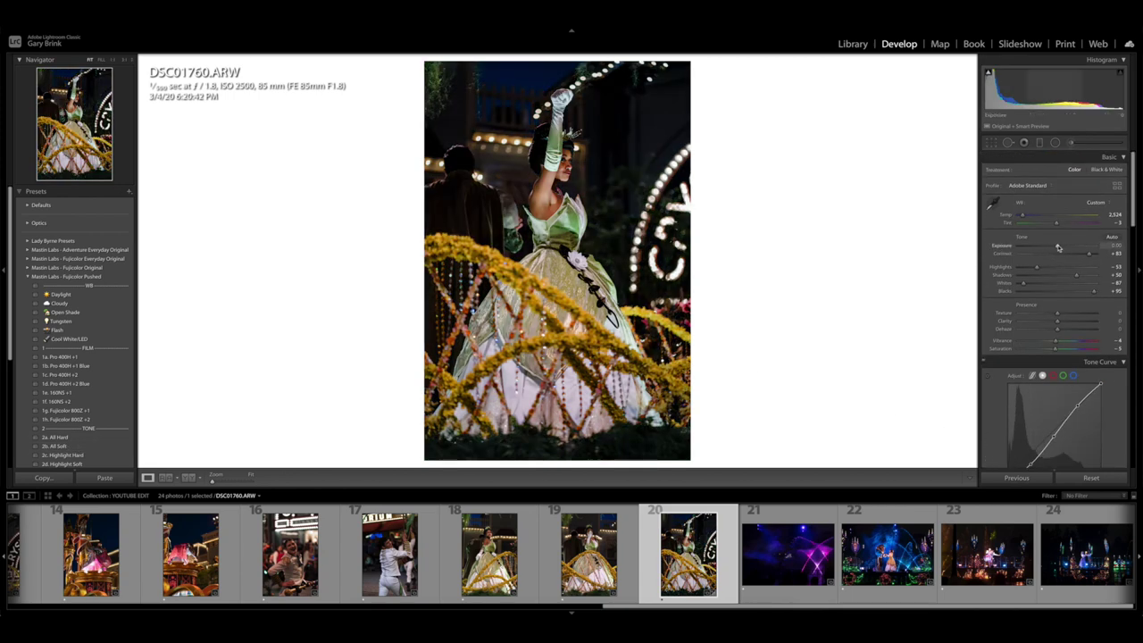
scroll(1059, 247, "up", 5)
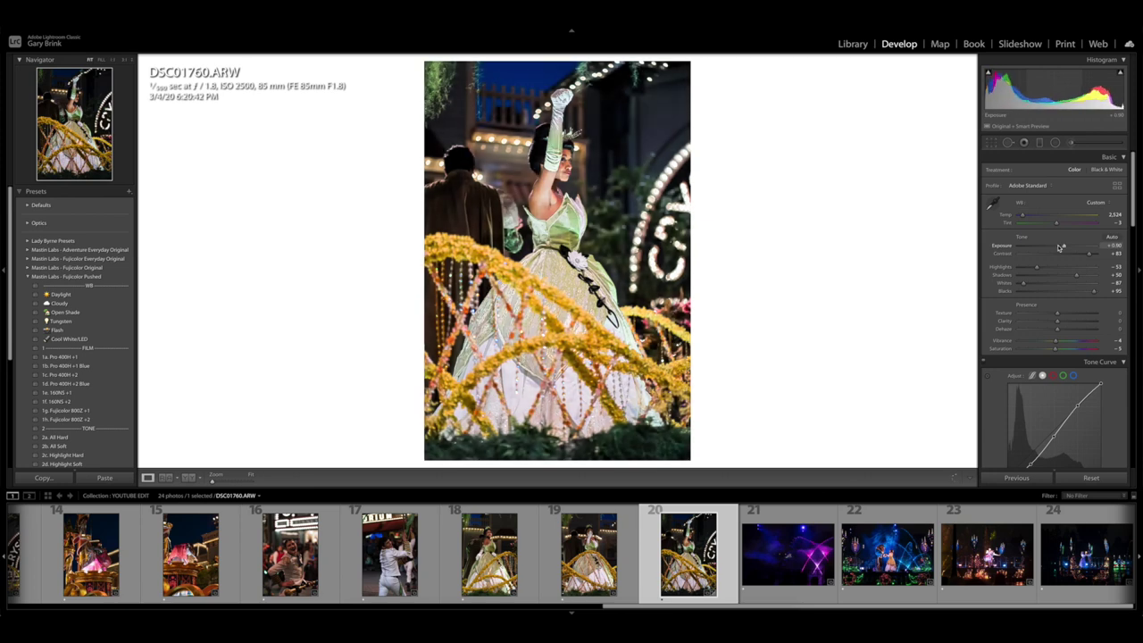
scroll(1059, 247, "up", 1)
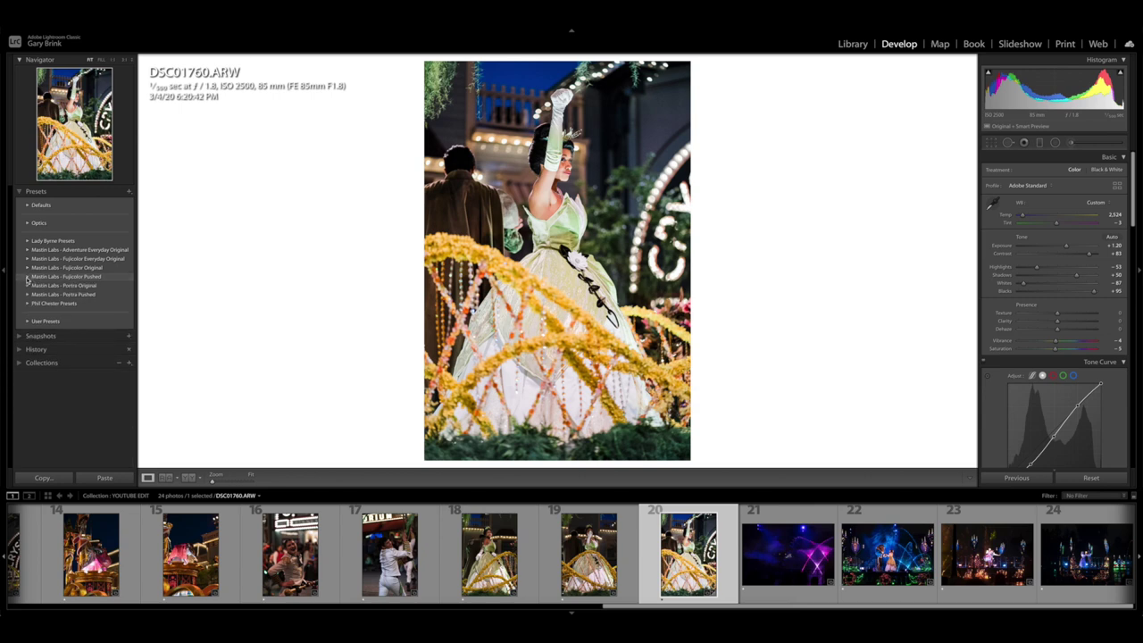
left_click(28, 294)
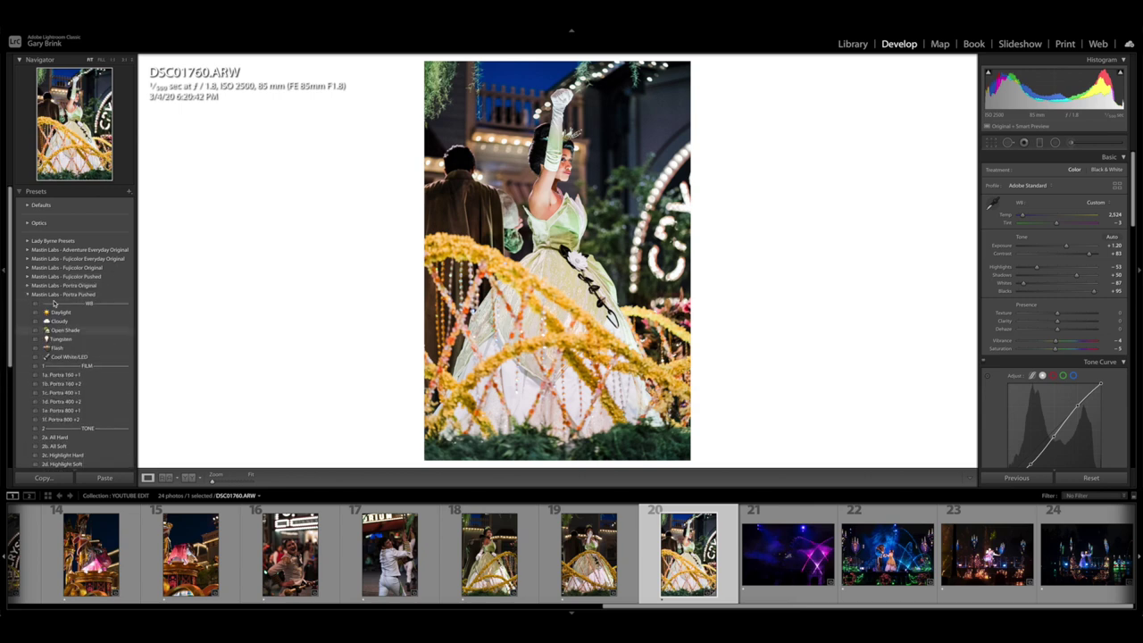
left_click(28, 285)
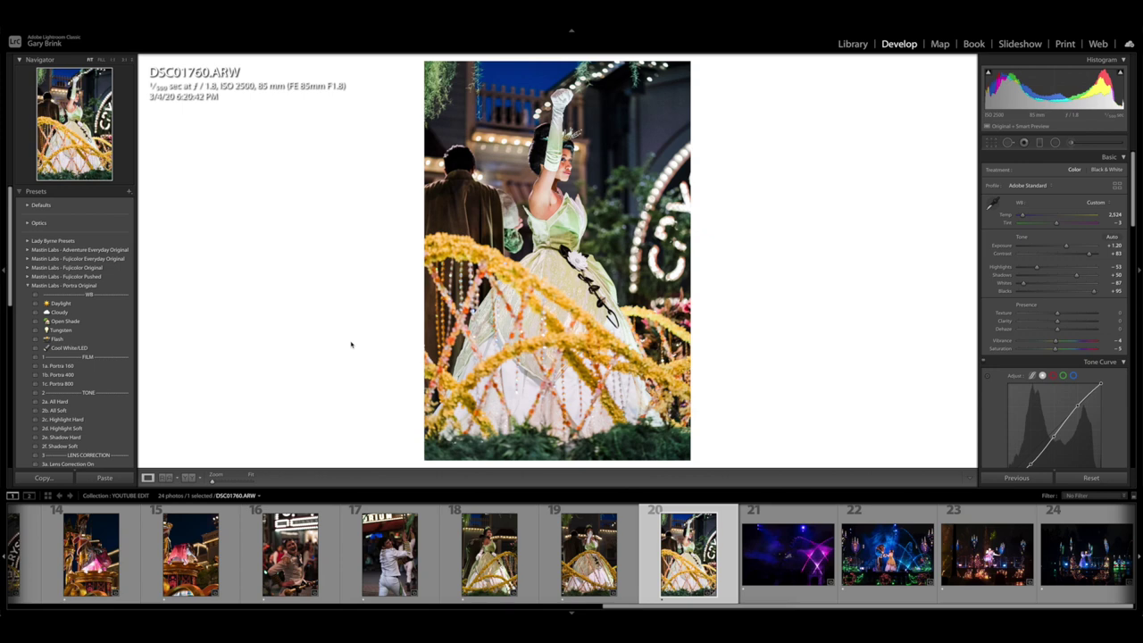
Step: Crop to 4 x 5 / 8 x 10 with the photo shifted down, then reset all edits
left_click(1006, 141)
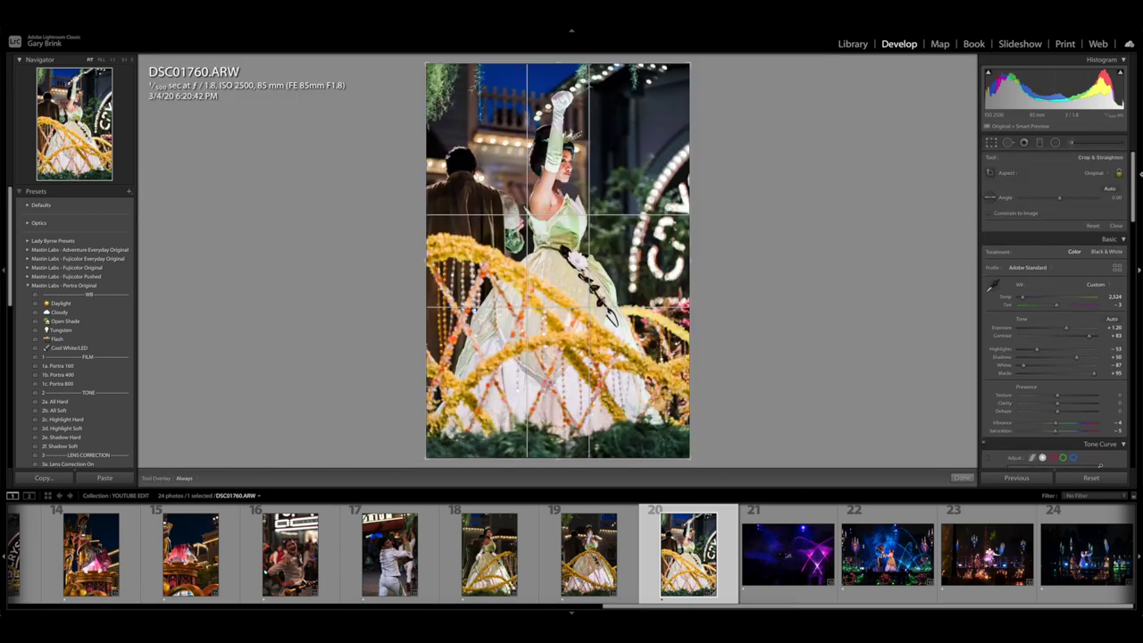
left_click(1090, 172)
left_click(1085, 197)
left_click_drag(611, 157, 611, 184)
key("Return")
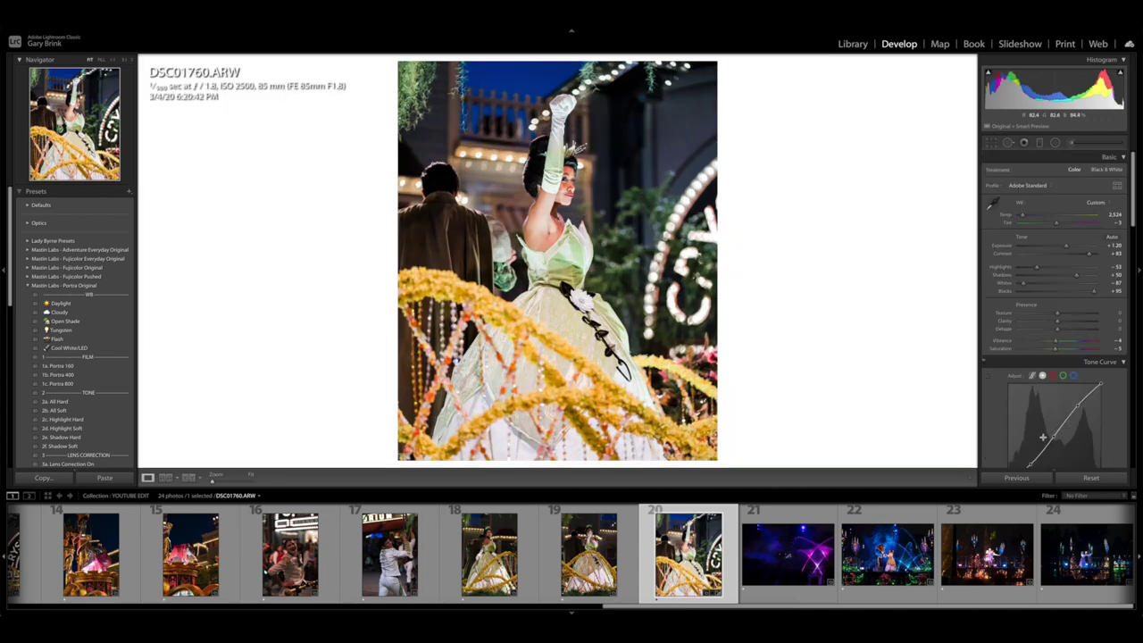
left_click(1090, 479)
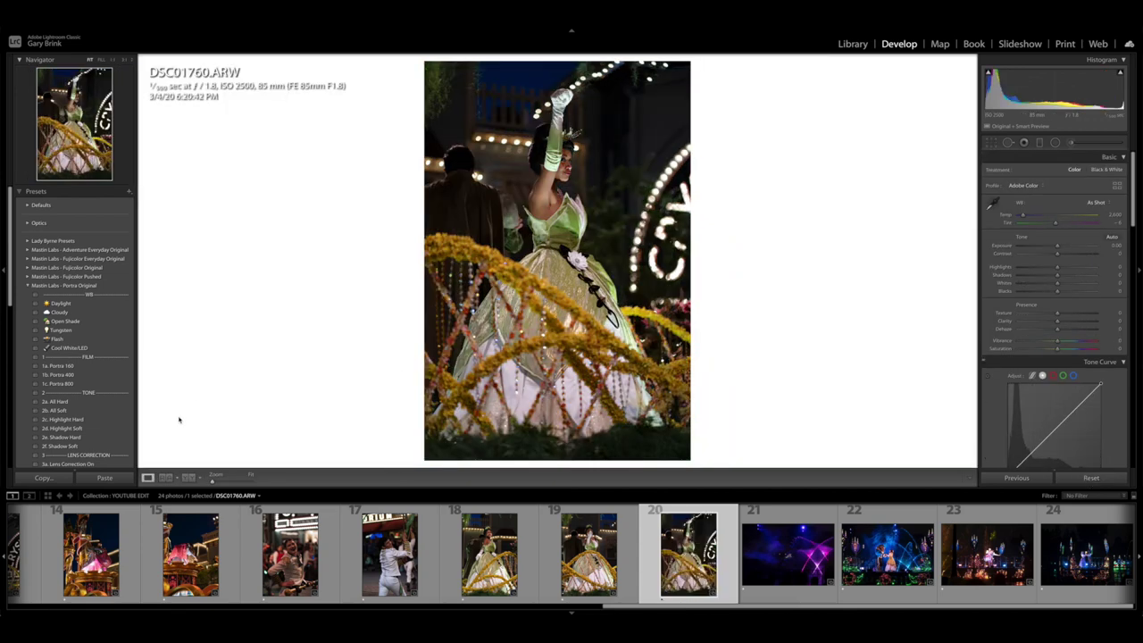
Step: Apply 3a. Lens Correction On, raise Exposure, and pull Highlights down to -30
scroll(79, 393, "down", 2)
left_click(79, 415)
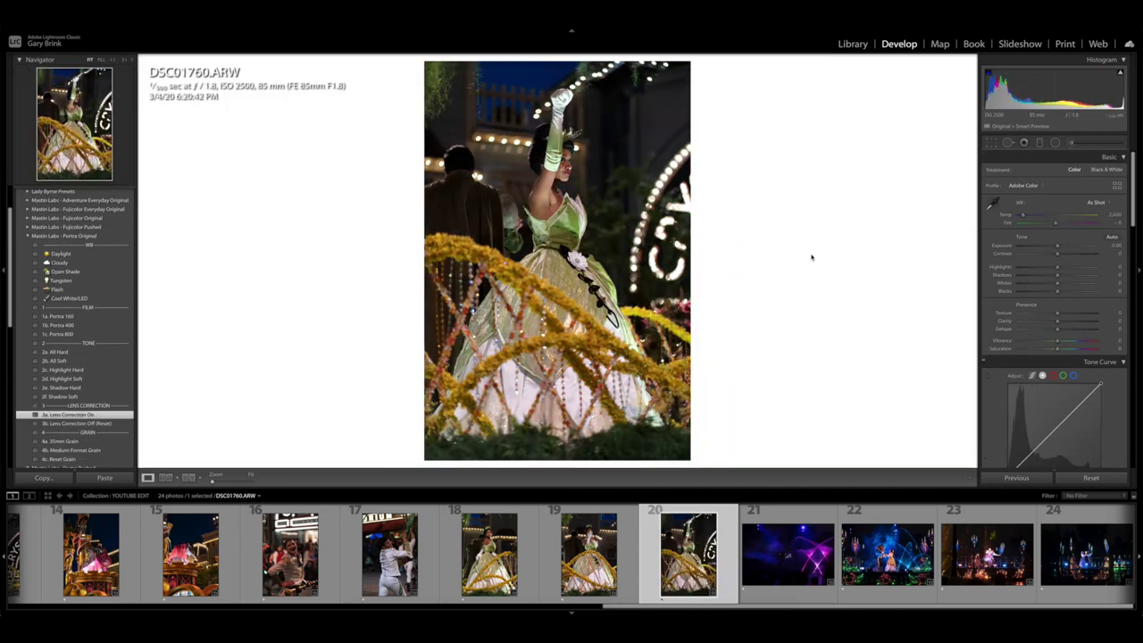
left_click_drag(1057, 249, 1064, 248)
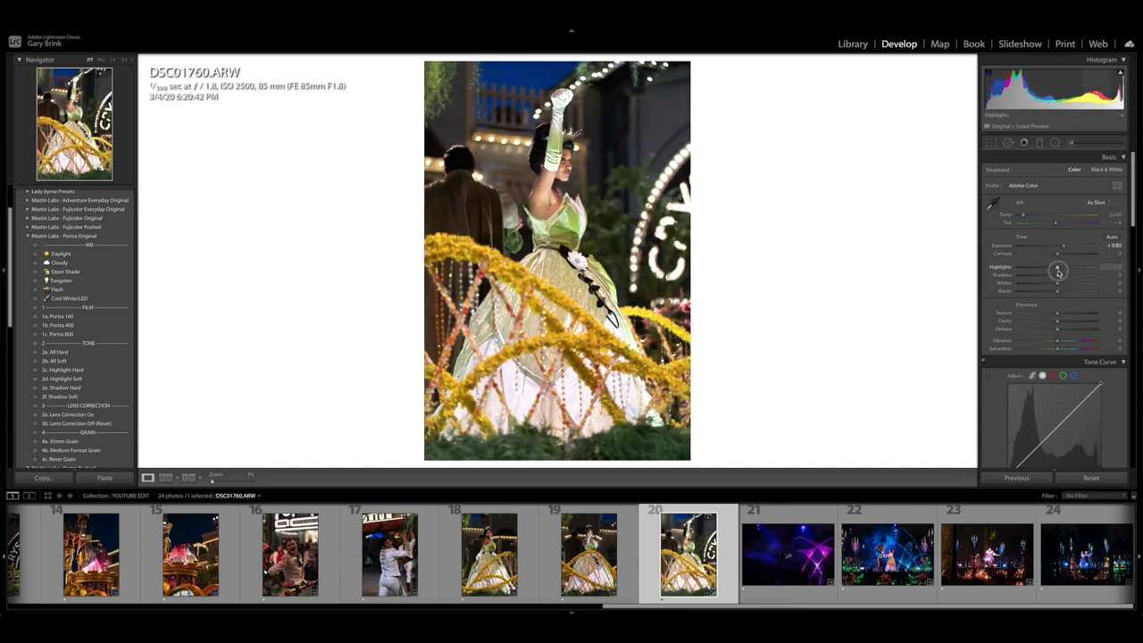
mouse_move(1057, 267)
left_mouse_down()
mouse_move(1047, 269)
mouse_move(1066, 277)
mouse_move(1064, 256)
left_mouse_up()
Step: Set a Medium Contrast point curve, cool Temp to 2,514, and set Clarity to -5
scroll(1063, 259, "down", 5)
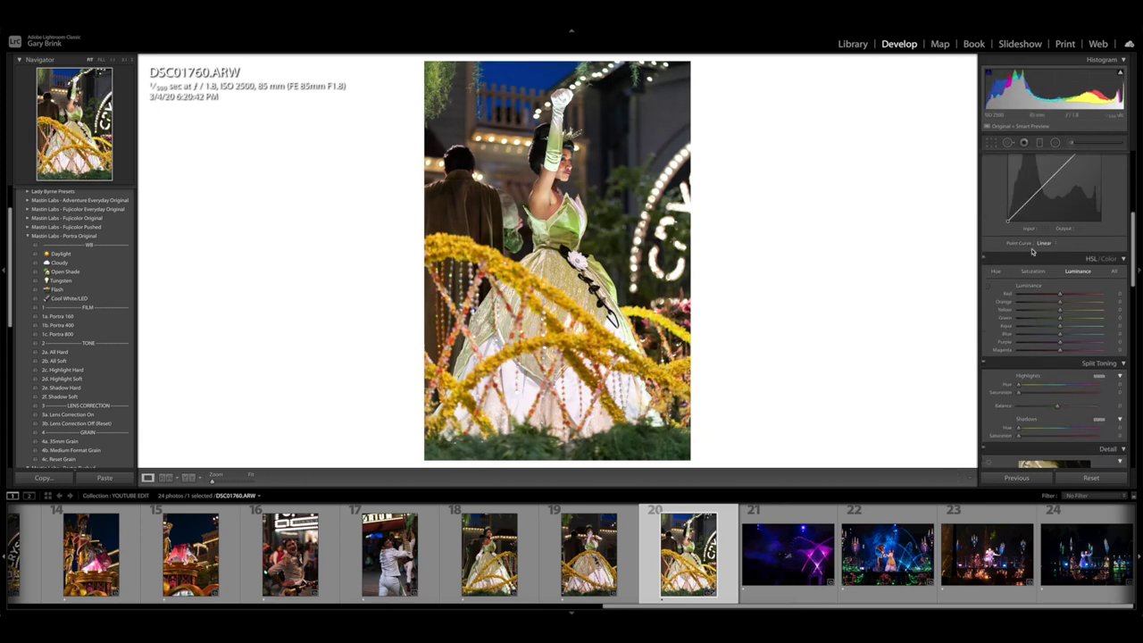
left_click(1044, 249)
left_click(1045, 248)
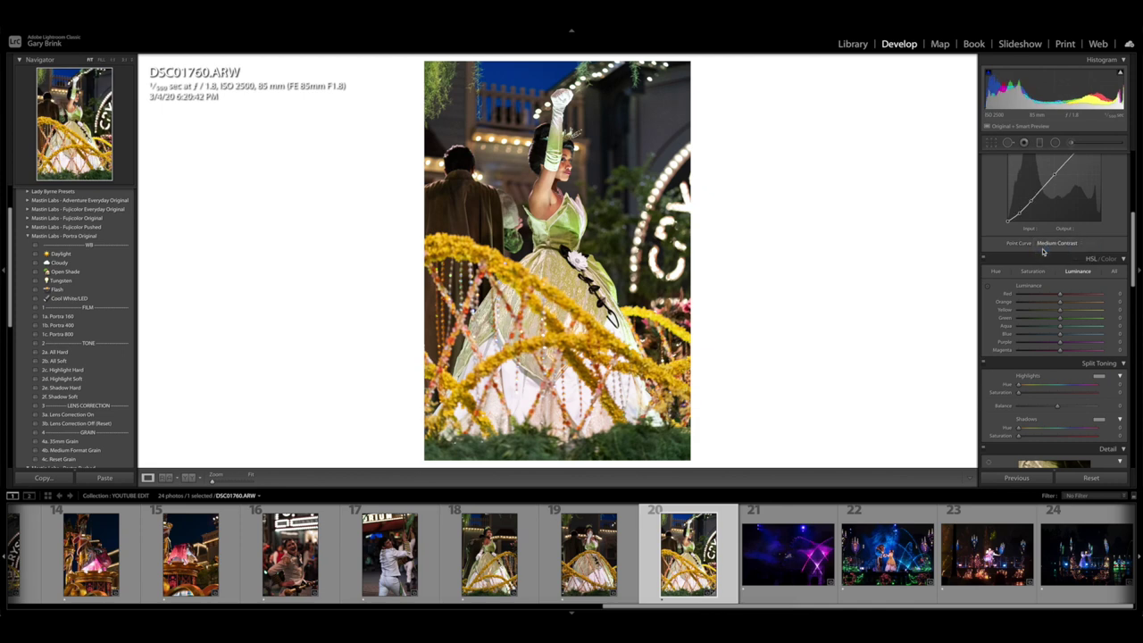
scroll(1041, 249, "up", 2)
scroll(1041, 250, "up", 4)
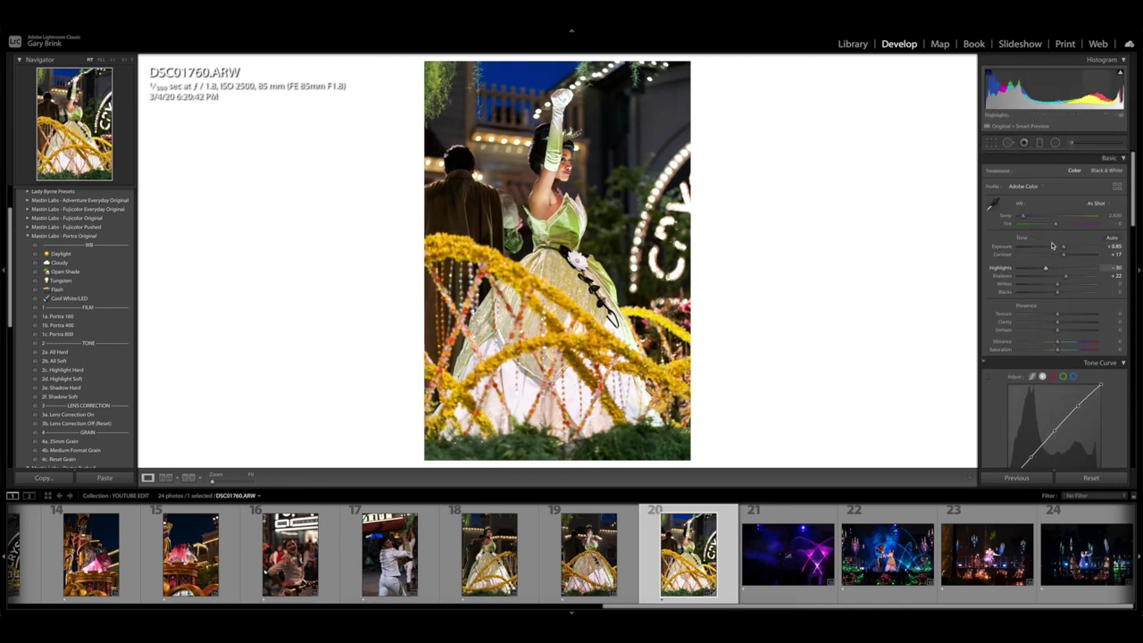
left_click_drag(1024, 216, 1065, 248)
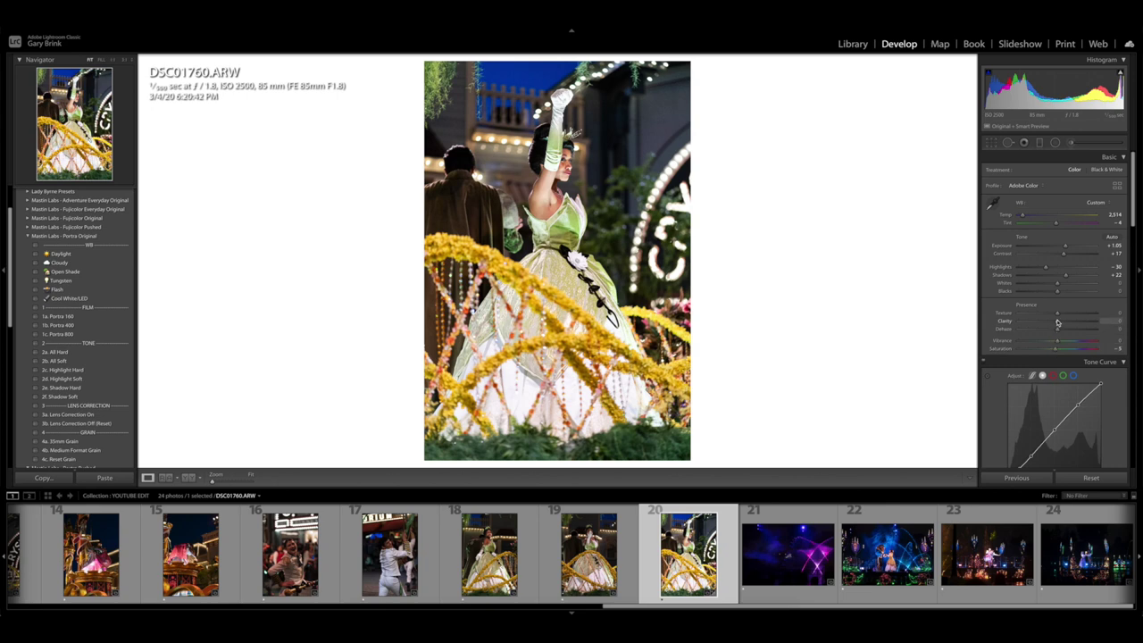
left_click_drag(1057, 323, 1056, 323)
Step: Raise HSL green luminance by +13, then try green saturation and reset it to zero
scroll(1004, 348, "down", 10)
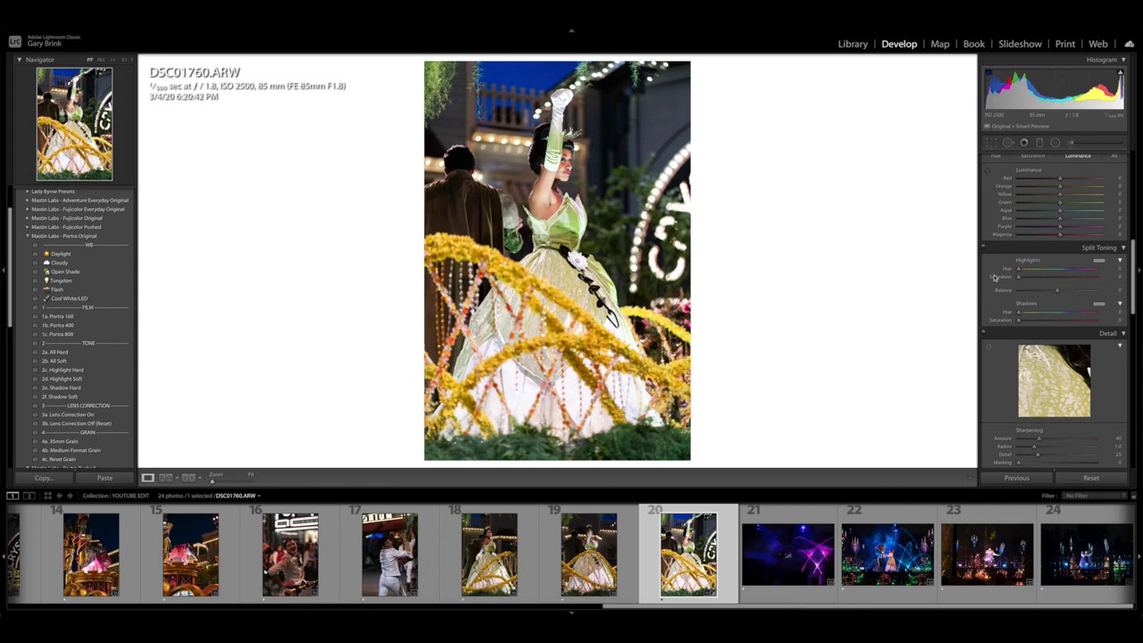
scroll(994, 278, "up", 2)
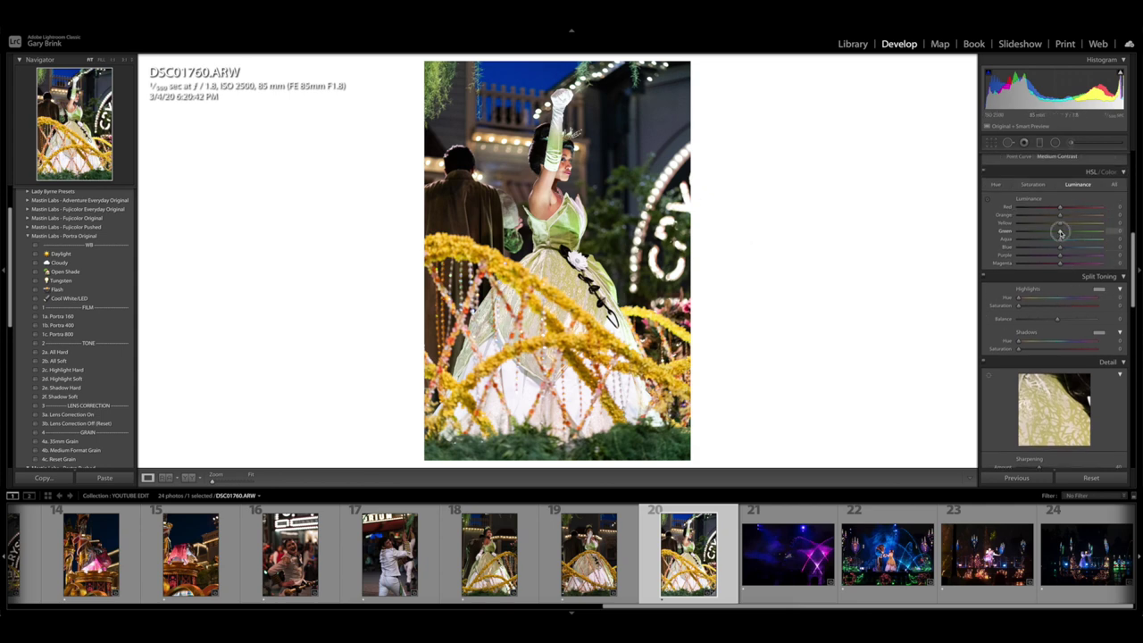
left_click_drag(1060, 233, 1083, 234)
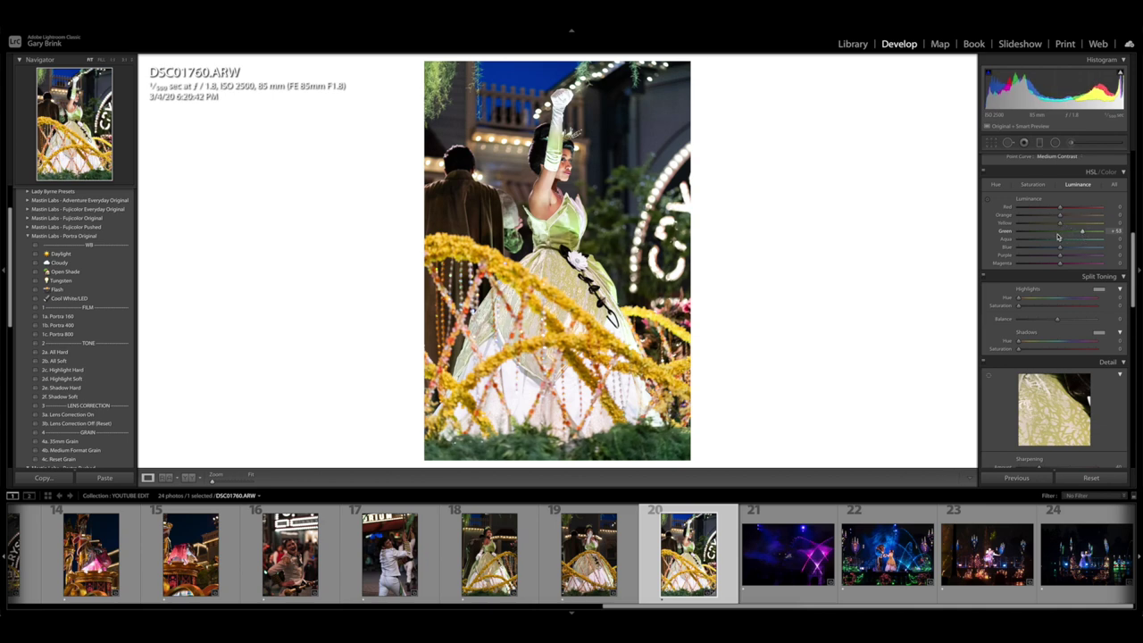
left_click(1032, 184)
left_click_drag(1062, 233, 1056, 234)
double_click(1005, 232)
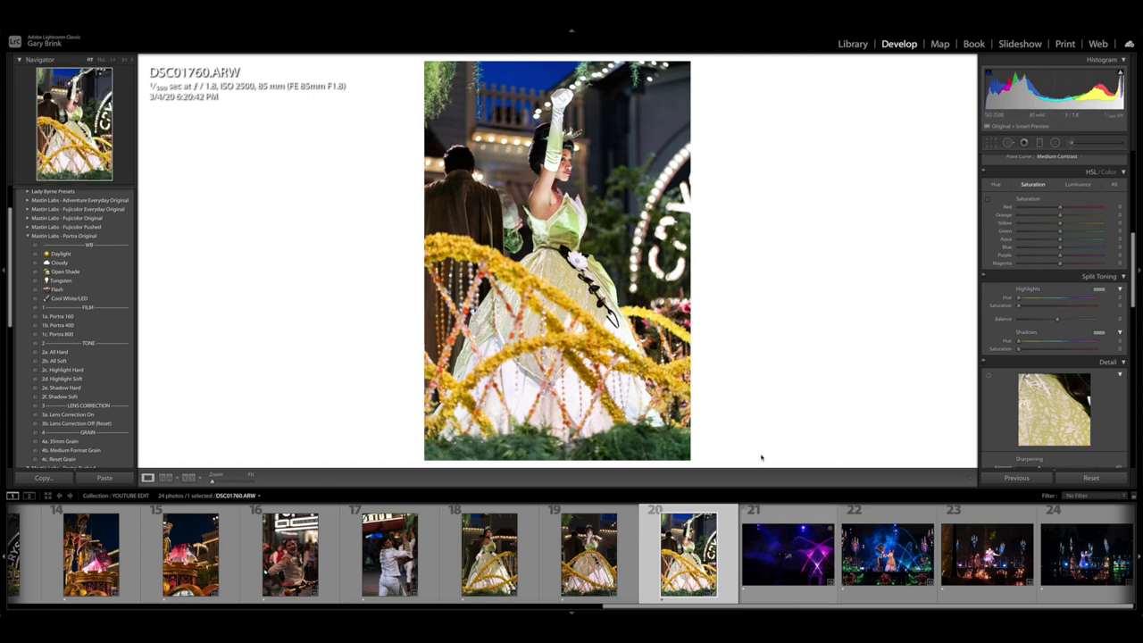
Step: Reset the photo, apply 3a. Lens Correction On, and open photo 18, DSC01753.ARW
left_click(1083, 478)
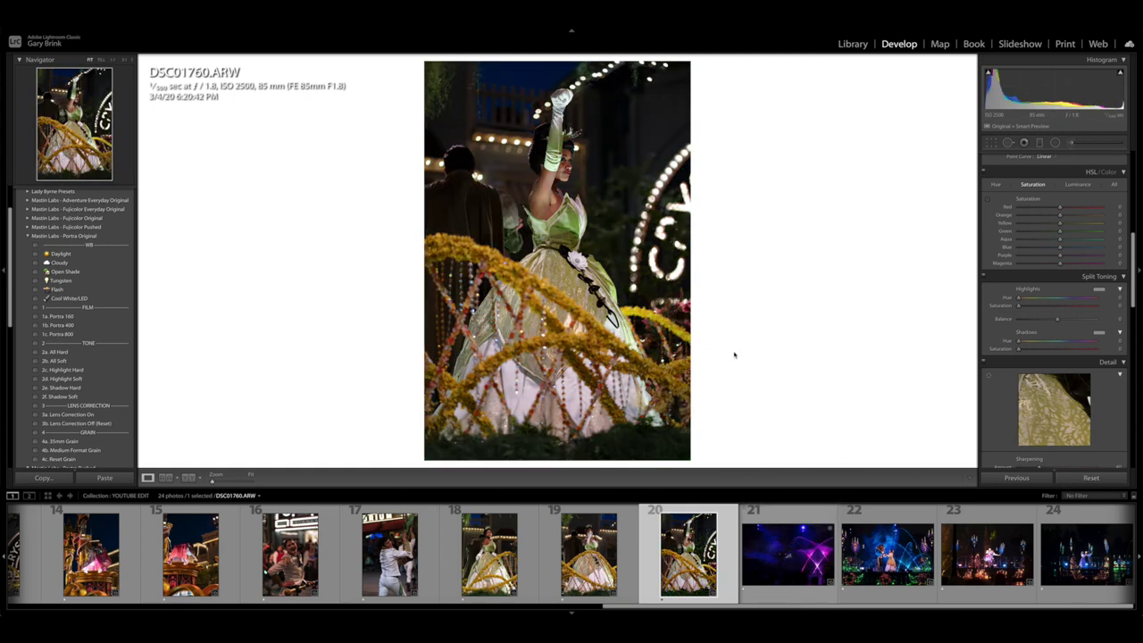
left_click(67, 414)
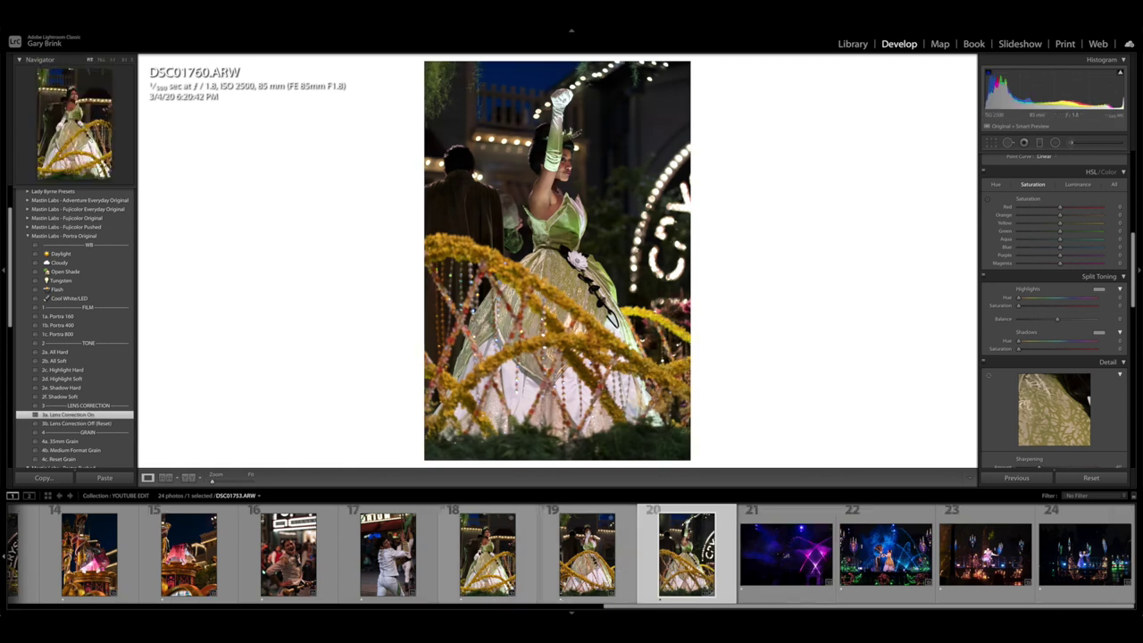
left_click(493, 600)
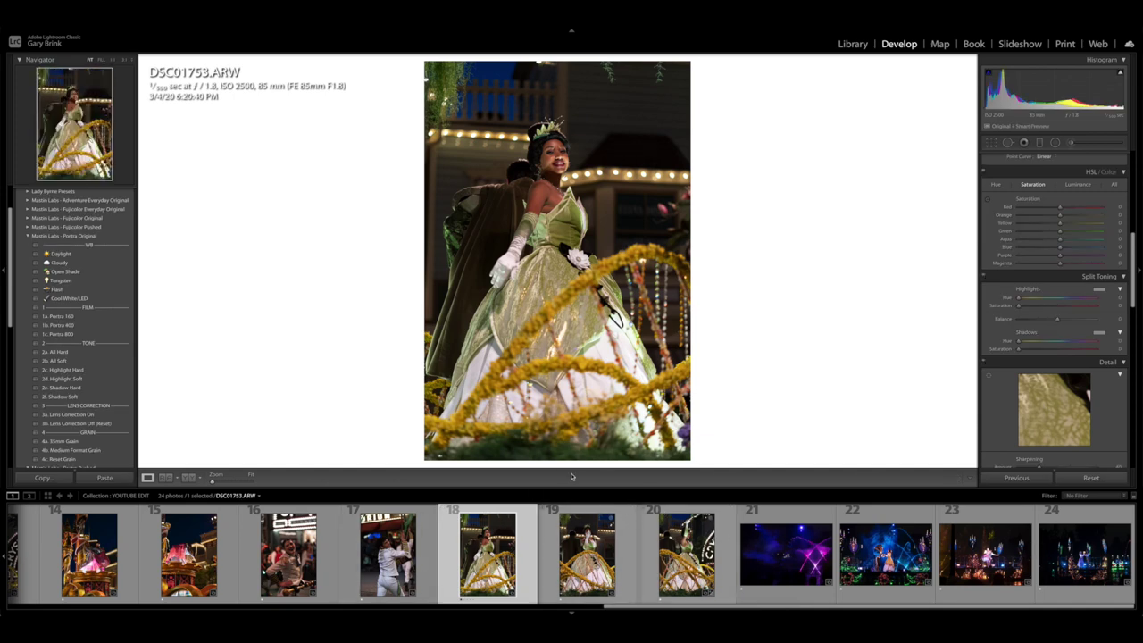
Step: Apply the Fujicolor Pushed 1a. Pro 400H +1, 2b. All Soft and 3a. Lens Correction On presets
left_click(27, 211)
left_click(27, 211)
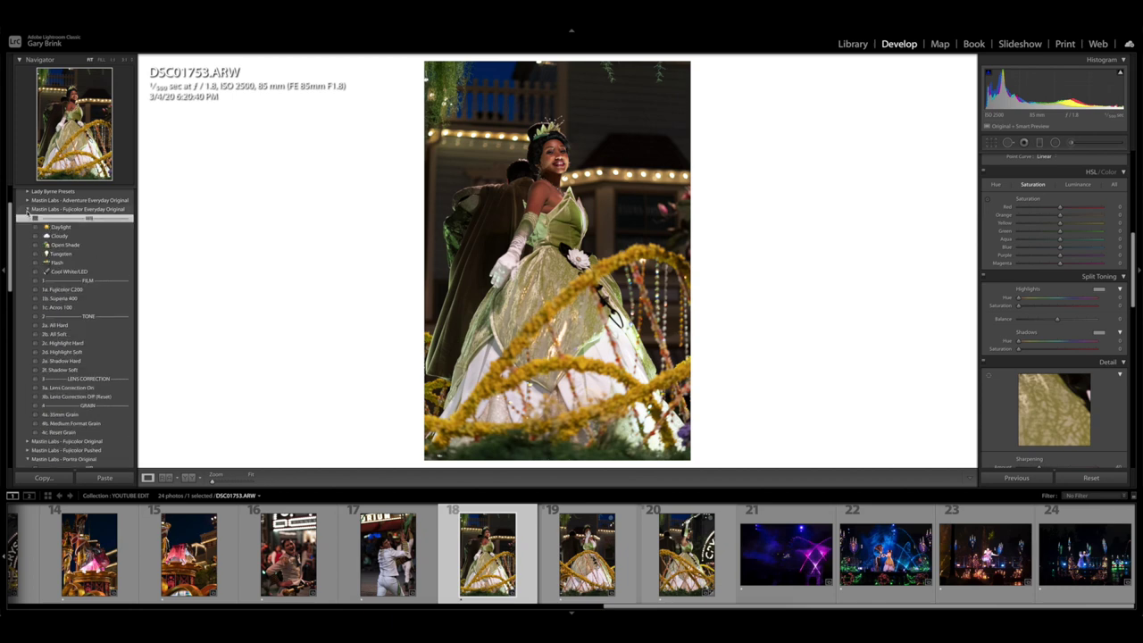
left_click(27, 226)
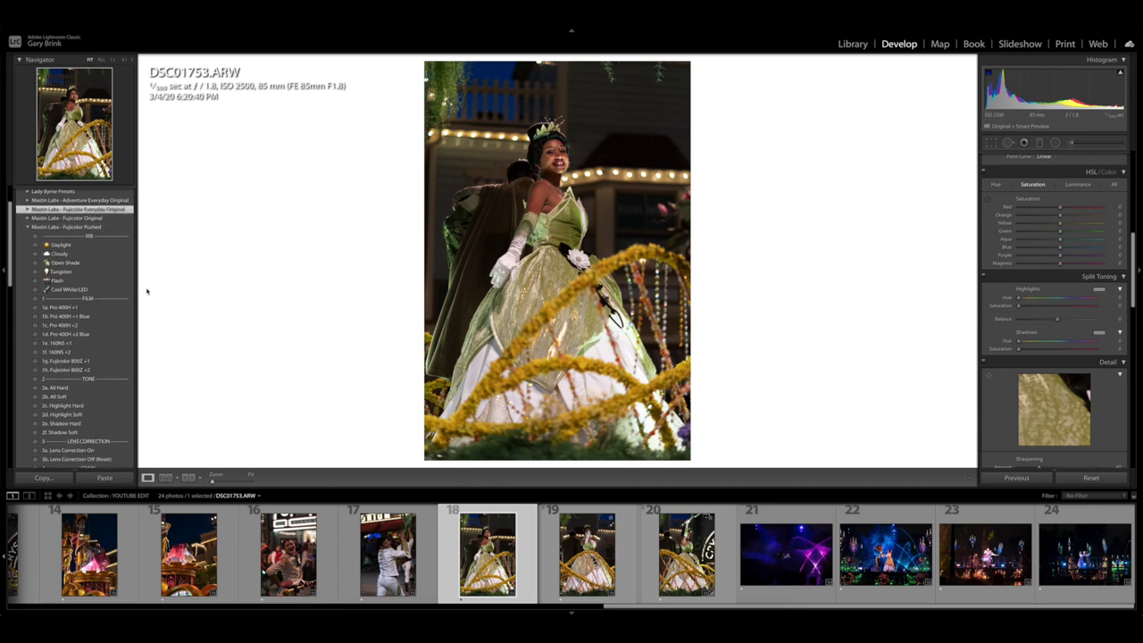
left_click(91, 307)
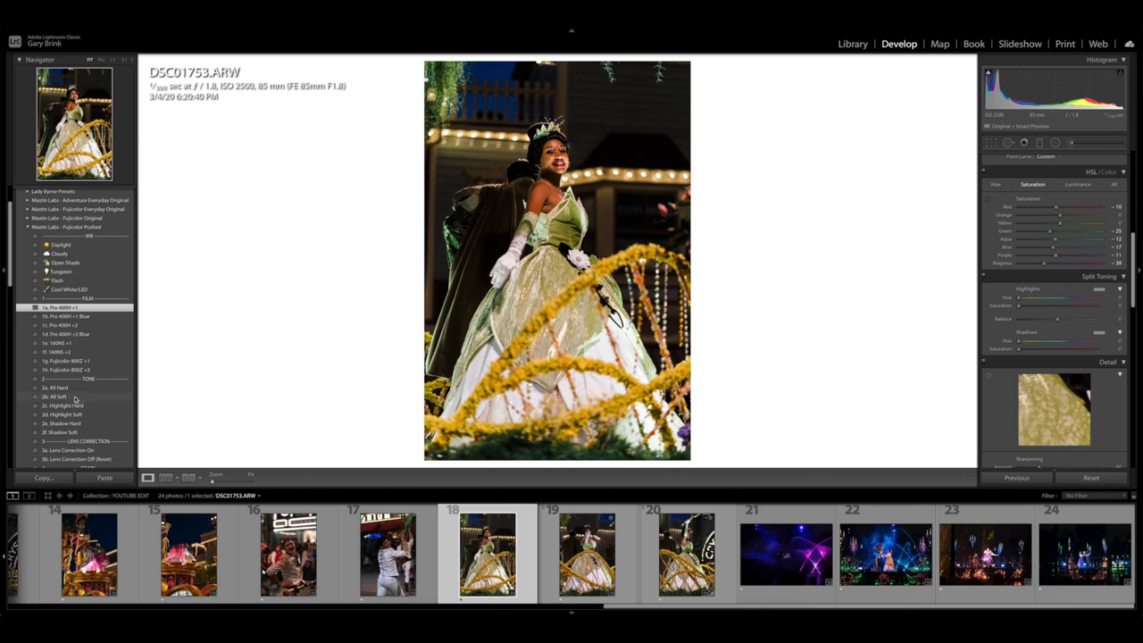
left_click(103, 398)
left_click(77, 452)
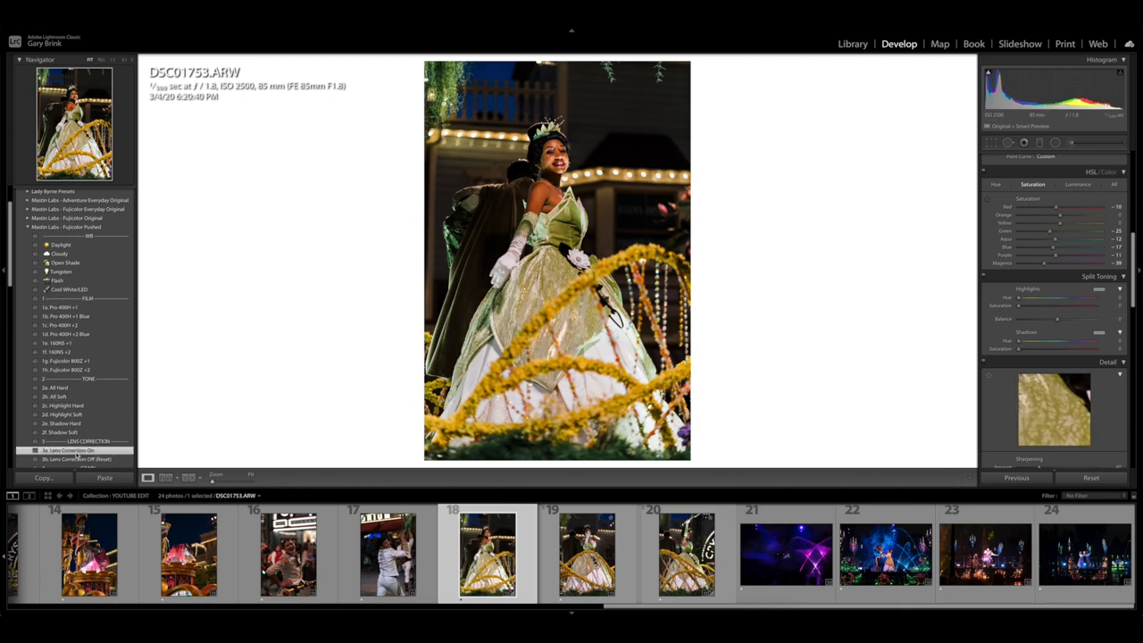
Step: Set Exposure to +0.80 and luminance noise reduction to 15, inspecting the face at 1:1
scroll(1054, 259, "up", 10)
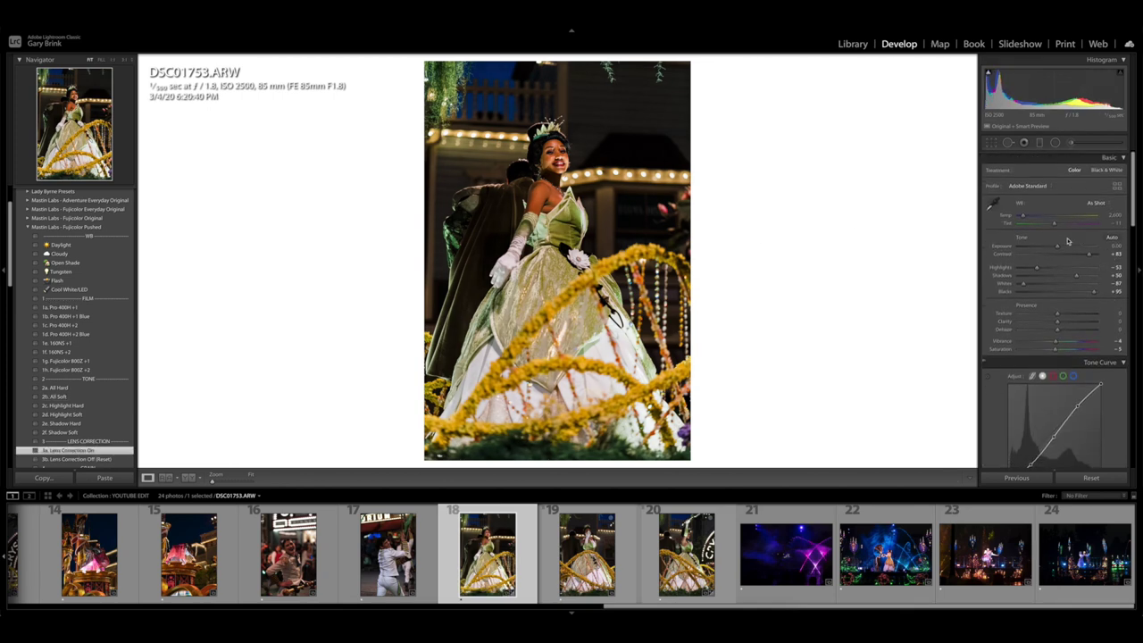
left_click_drag(1058, 248, 1054, 225)
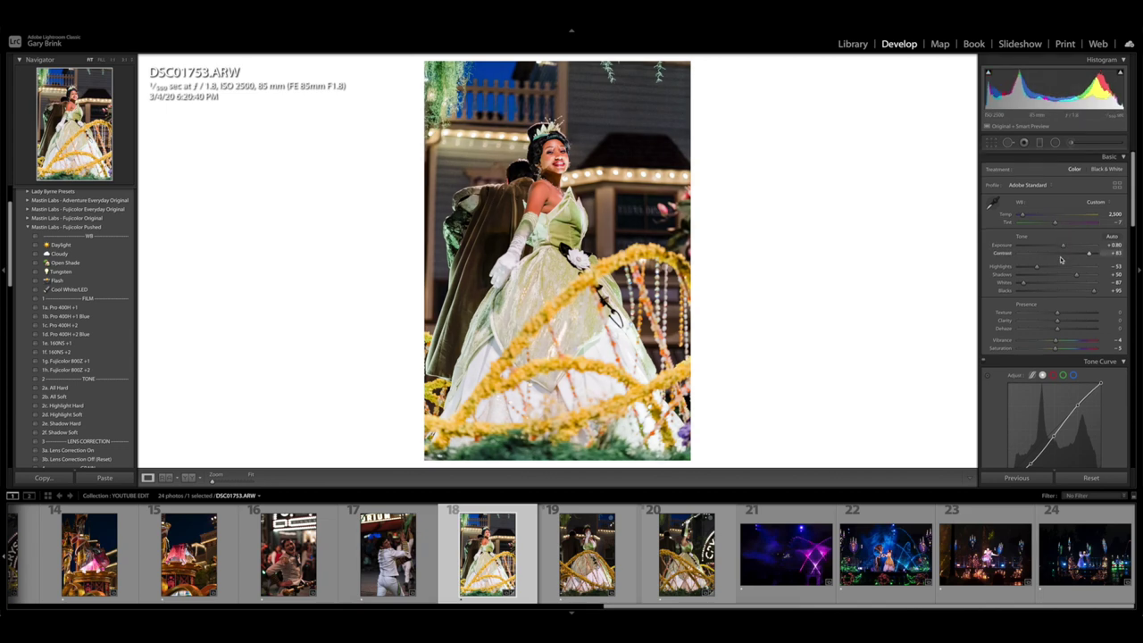
scroll(1063, 250, "down", 15)
left_click_drag(1017, 284, 1033, 284)
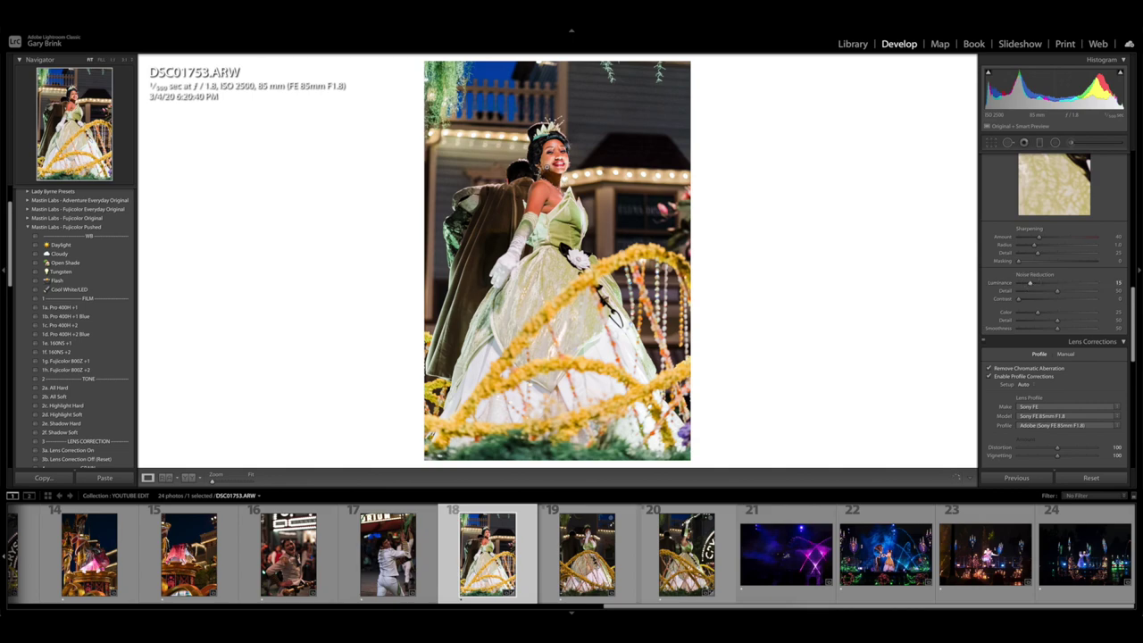
left_click(554, 159)
left_click_drag(553, 163, 583, 143)
Step: Compare Before/After, leave lens profile corrections enabled, and open photo 23, DSC00400.ARW
key("y")
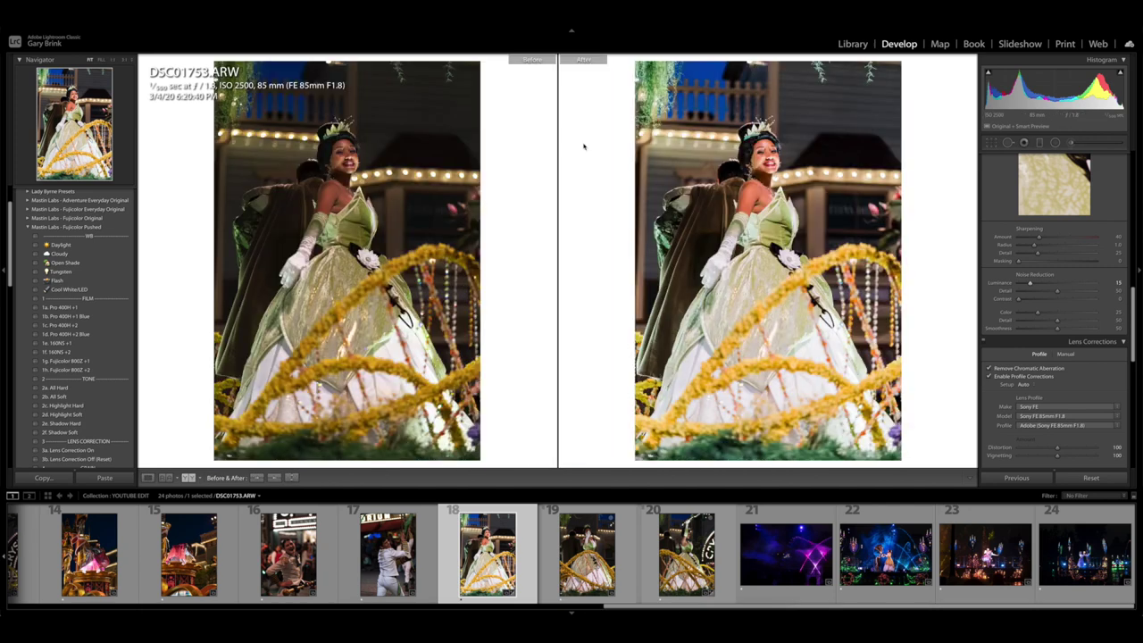
key("y")
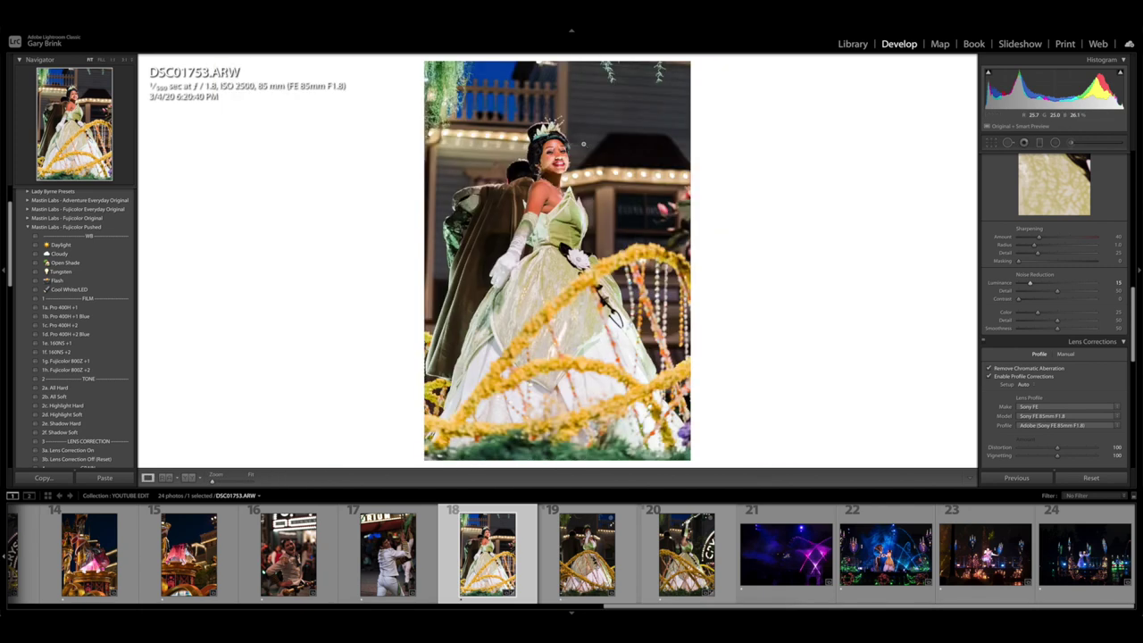
key("backslash")
key("backslash")
key("backslash")
key("backslash")
left_click(989, 376)
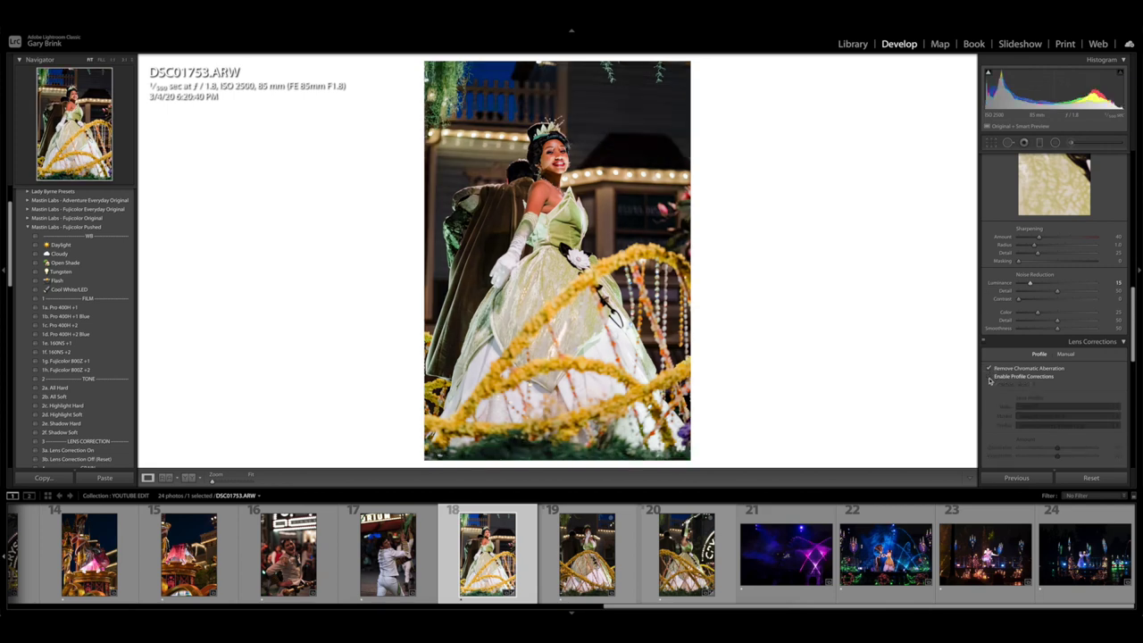
left_click(990, 376)
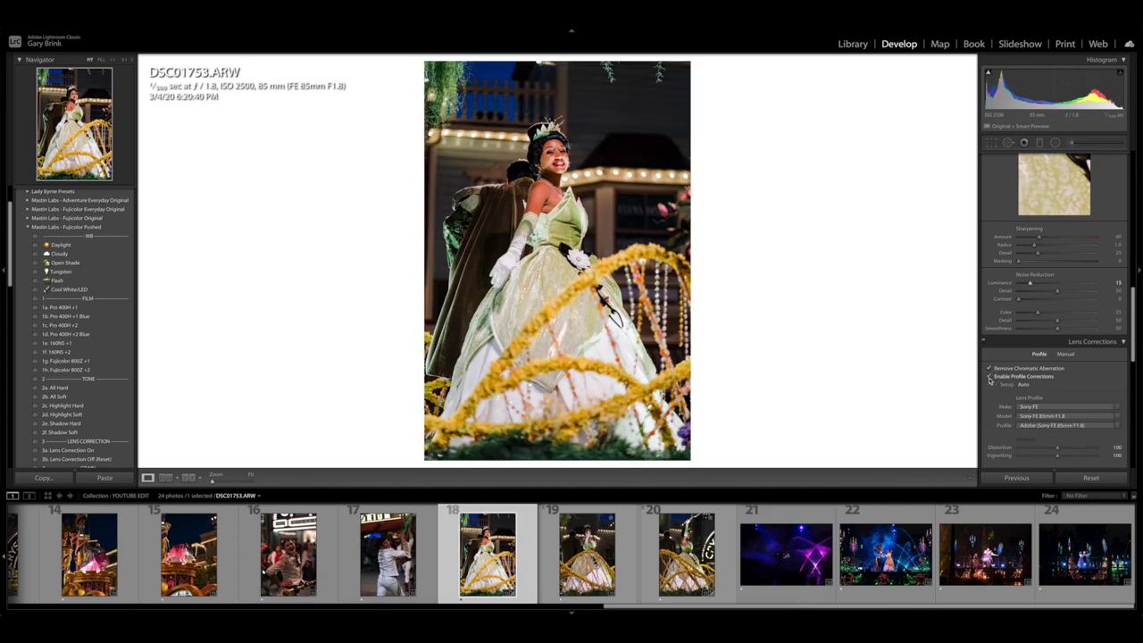
left_click(990, 376)
left_click(989, 376)
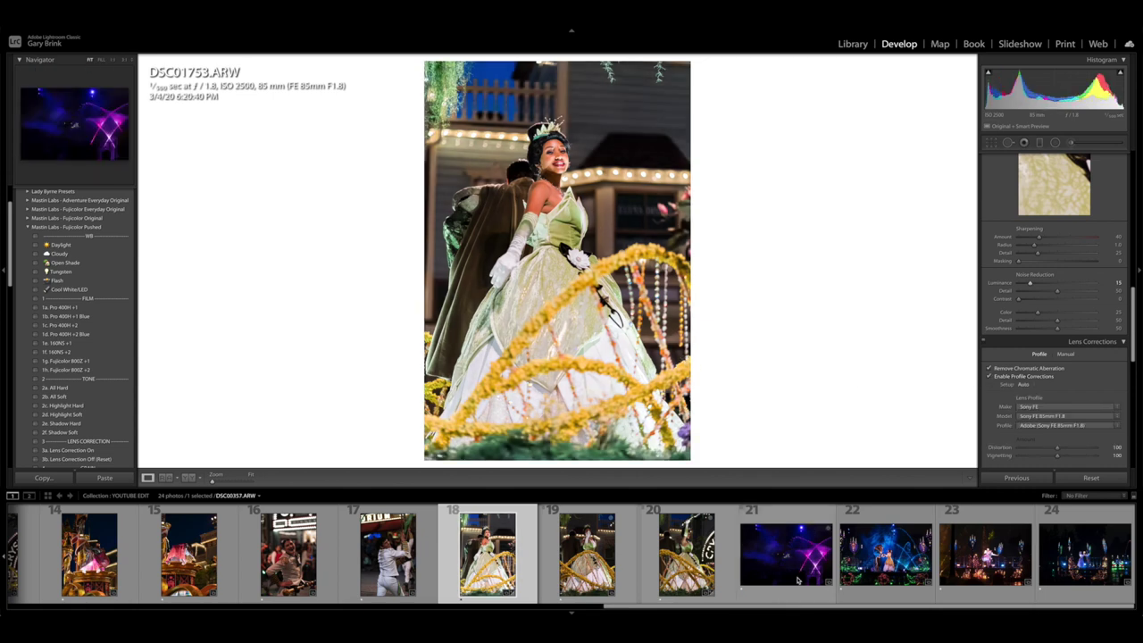
left_click(1009, 549)
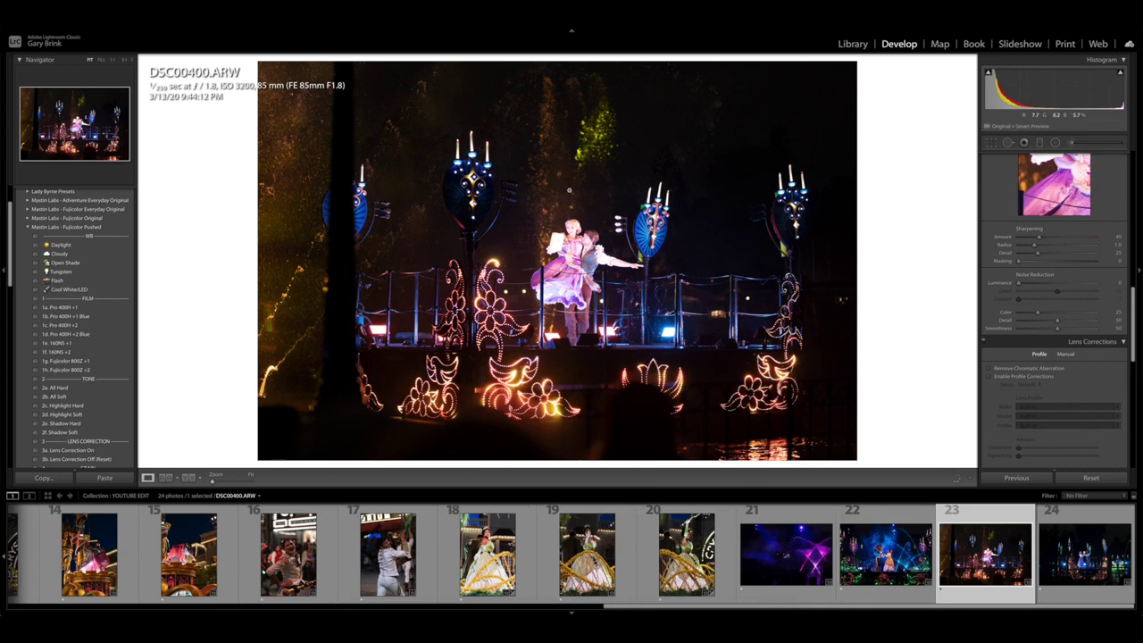
Step: Enable lens profile corrections and chromatic aberration removal
scroll(1005, 261, "up", 2)
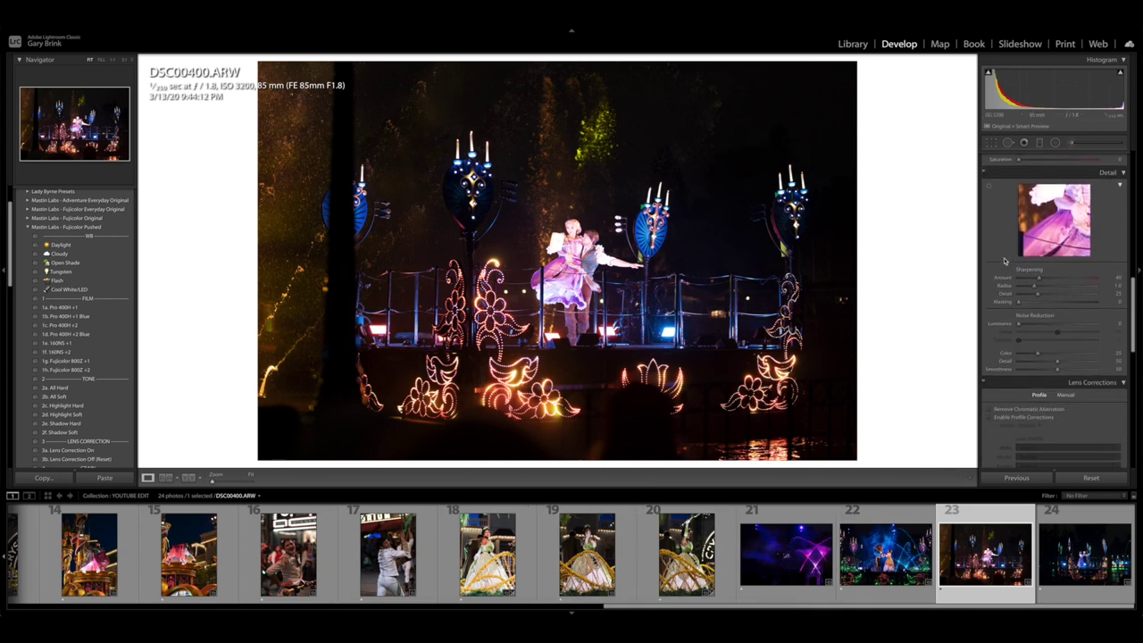
scroll(1005, 260, "down", 2)
left_click(990, 333)
left_click(990, 325)
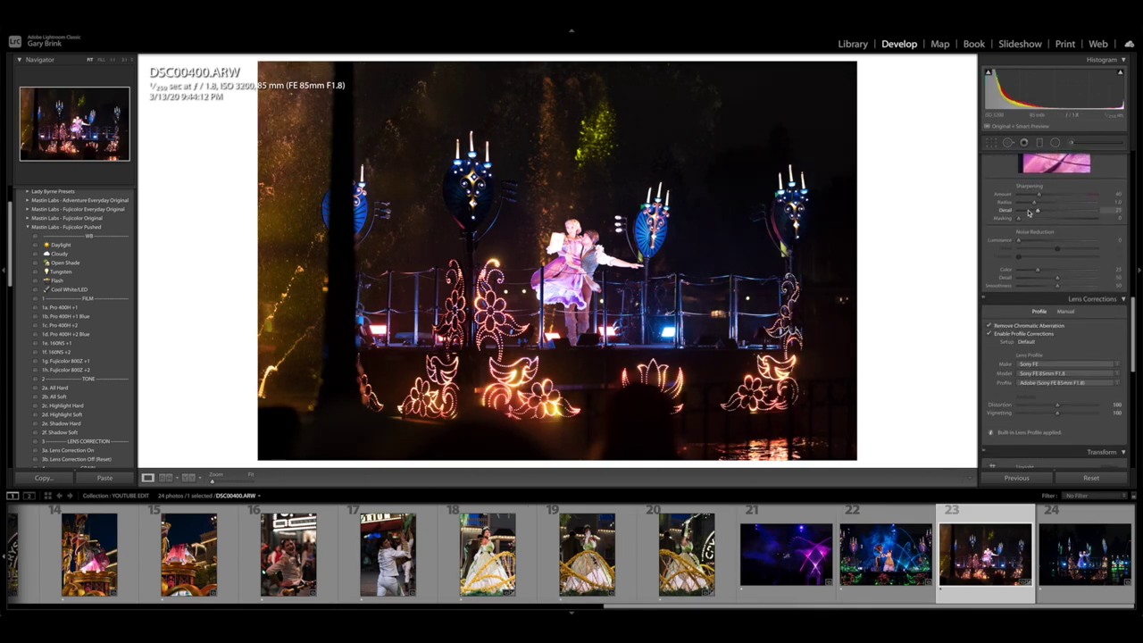
Step: Reset Exposure, apply the Fujicolor 1a. Pro 400H and 2b. All Soft presets, and set Exposure to +0.25
scroll(1030, 212, "up", 6)
left_click_drag(1057, 245, 951, 259)
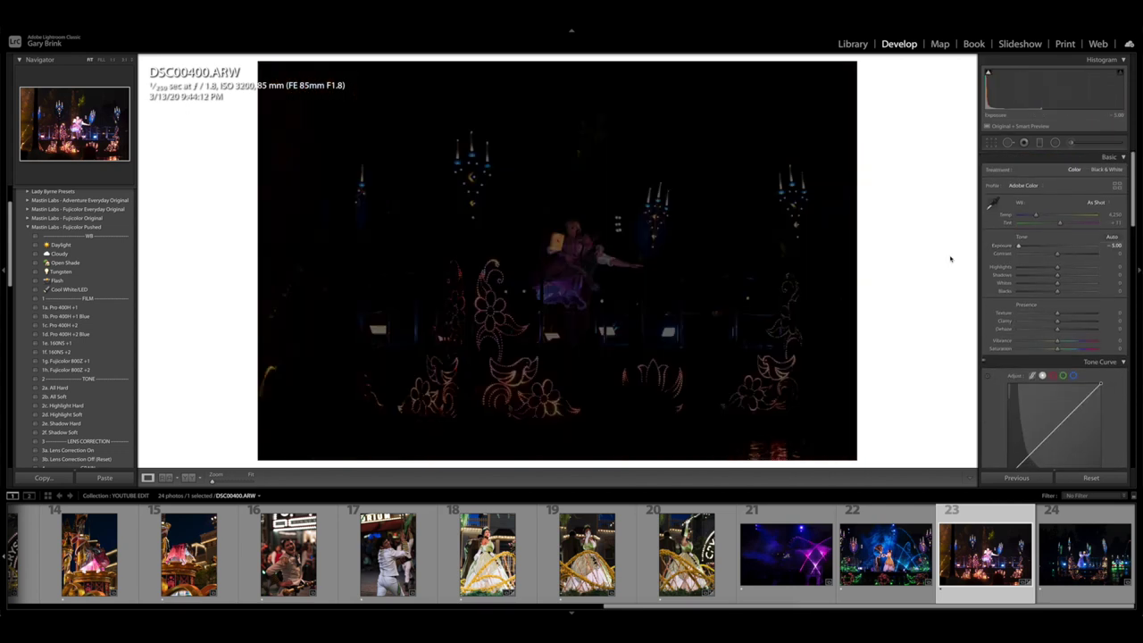
double_click(1001, 247)
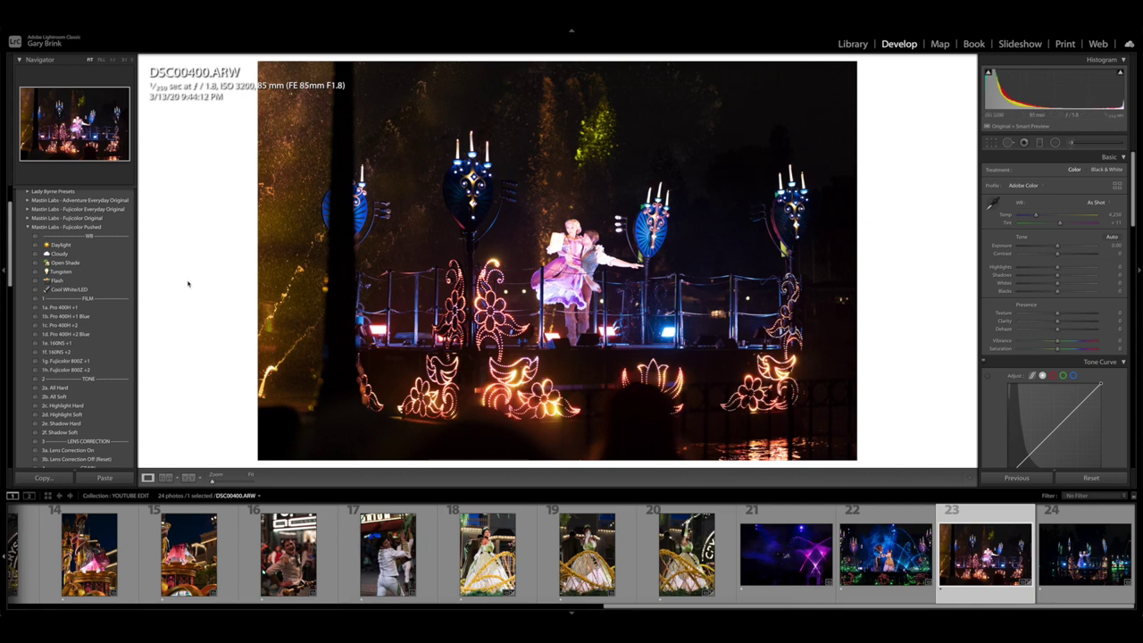
left_click(71, 307)
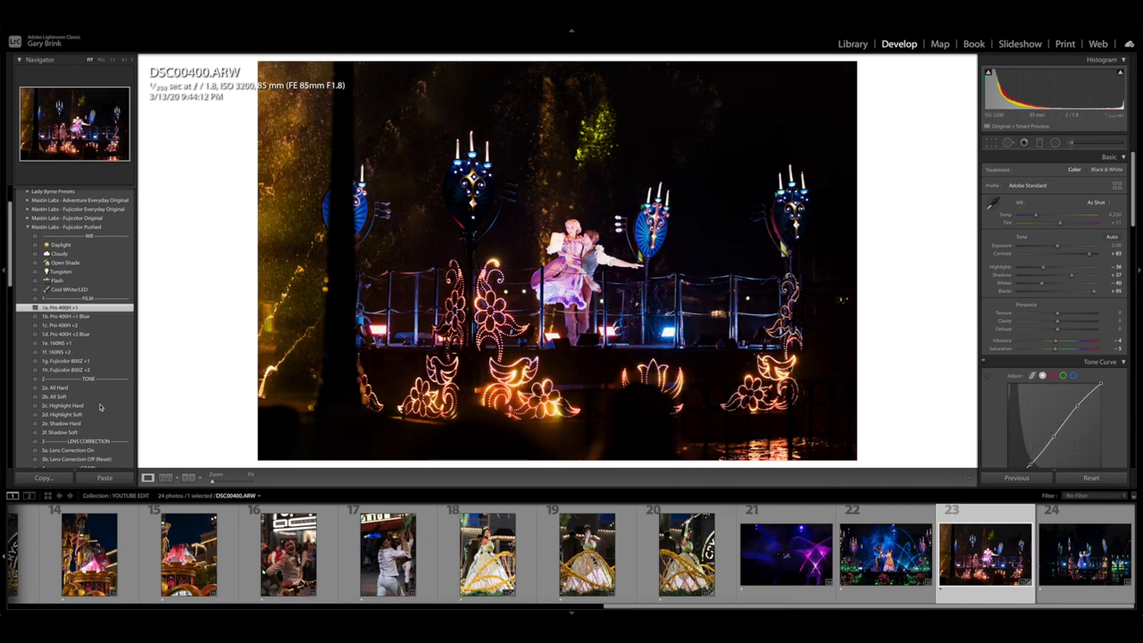
left_click(73, 397)
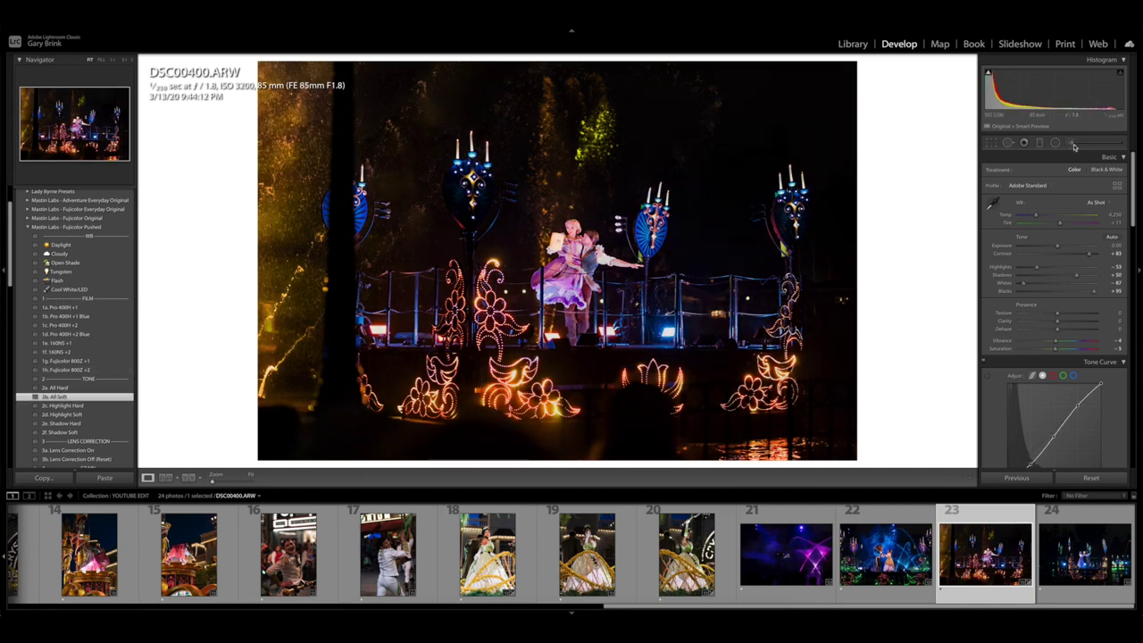
left_click_drag(1067, 244, 1039, 270)
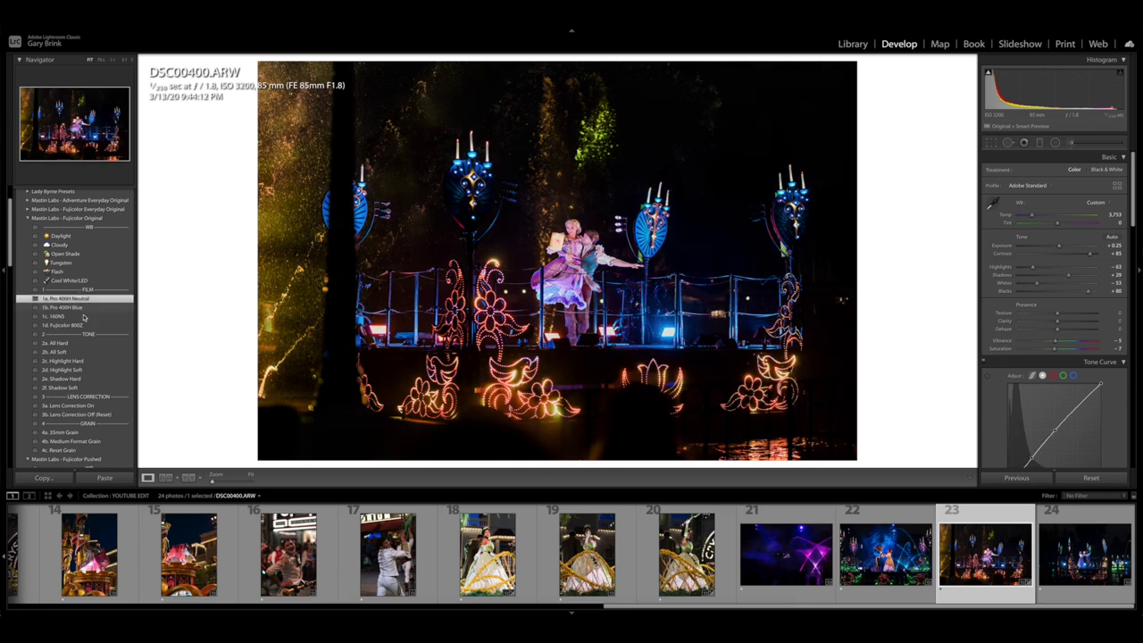
Step: Try the Fujicolor Original 2b. All Soft, 3a. Lens Correction On and 2d. Highlight Soft presets
left_click(74, 353)
left_click(79, 407)
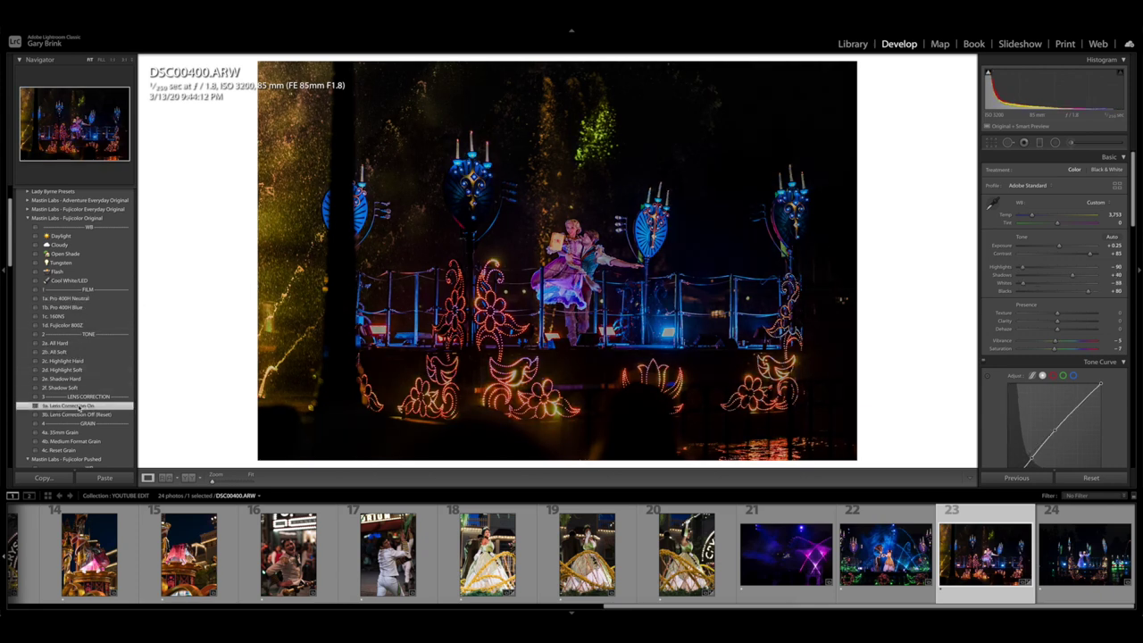
left_click_drag(1059, 250, 1064, 247)
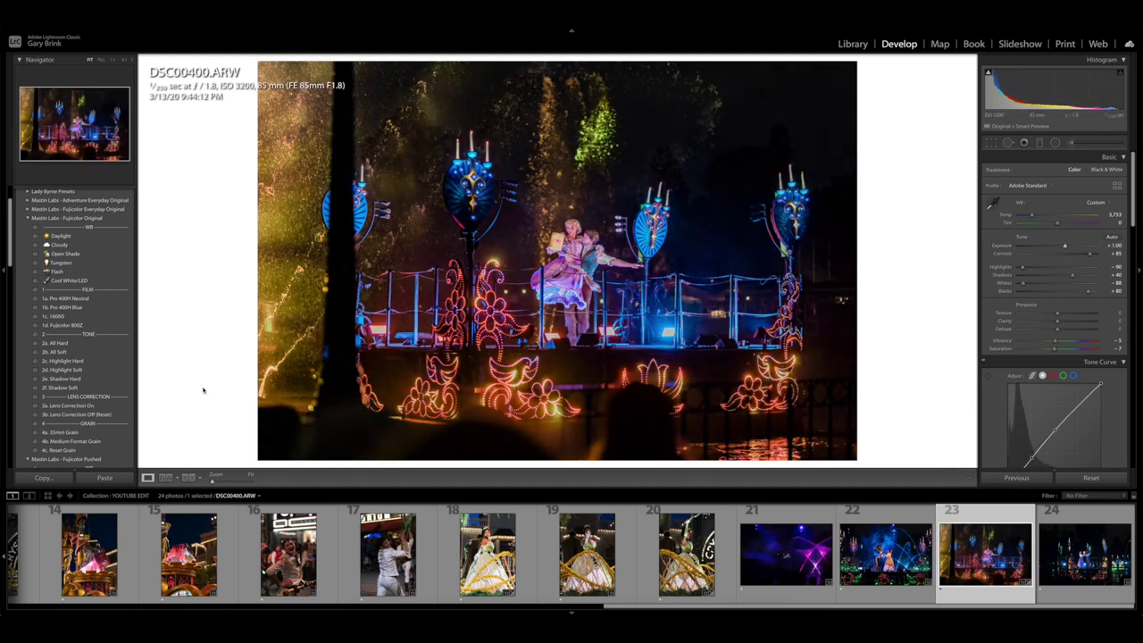
left_click(76, 371)
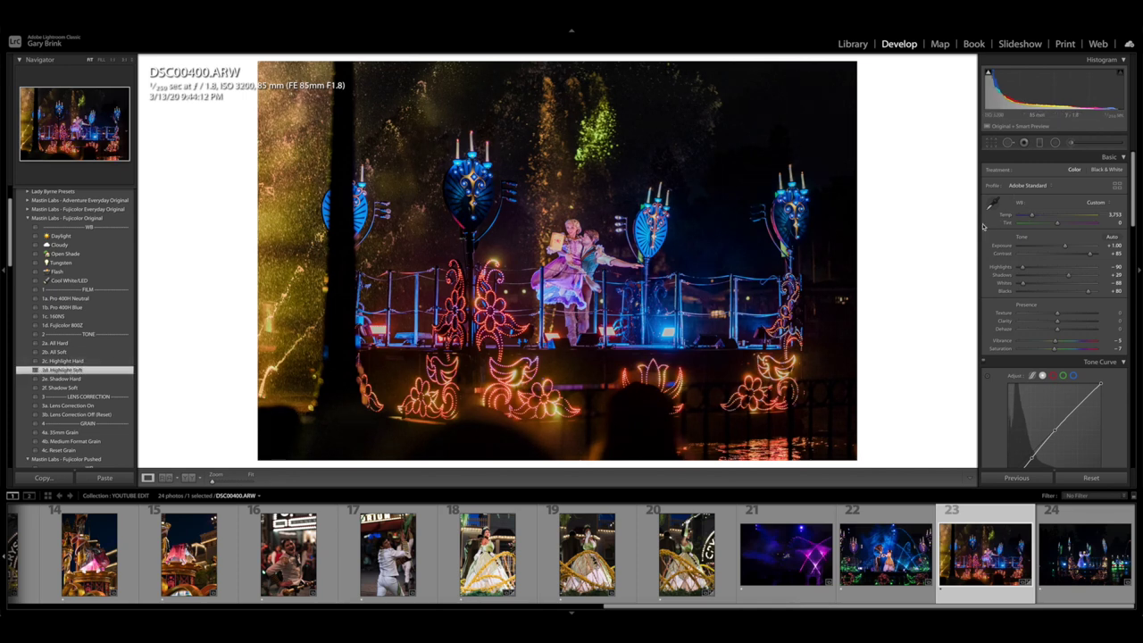
Step: Apply Fujicolor Pushed 1a., 2b. and 3a. presets, lower Exposure to +0.45, and compare with the original
left_click(28, 218)
left_click(27, 226)
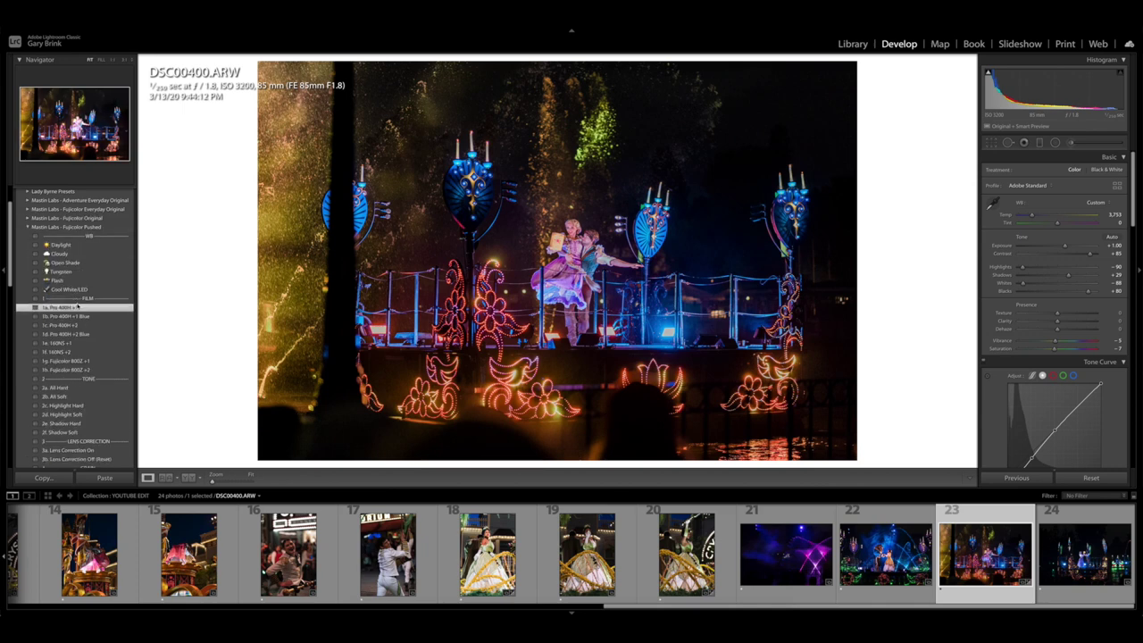
left_click(77, 306)
left_click(77, 396)
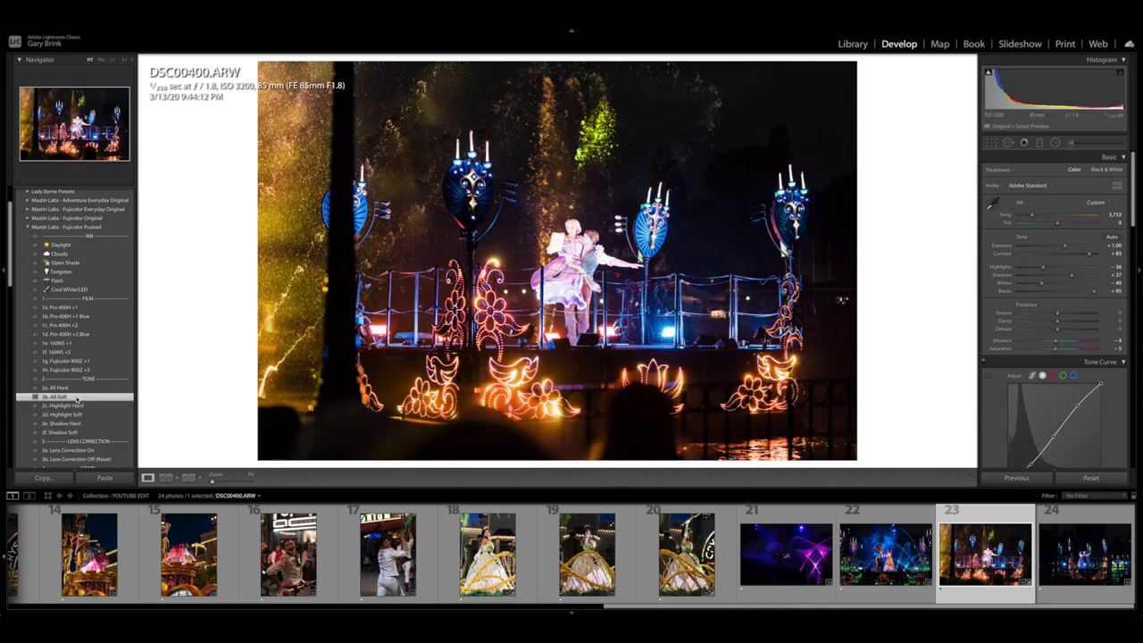
left_click(93, 451)
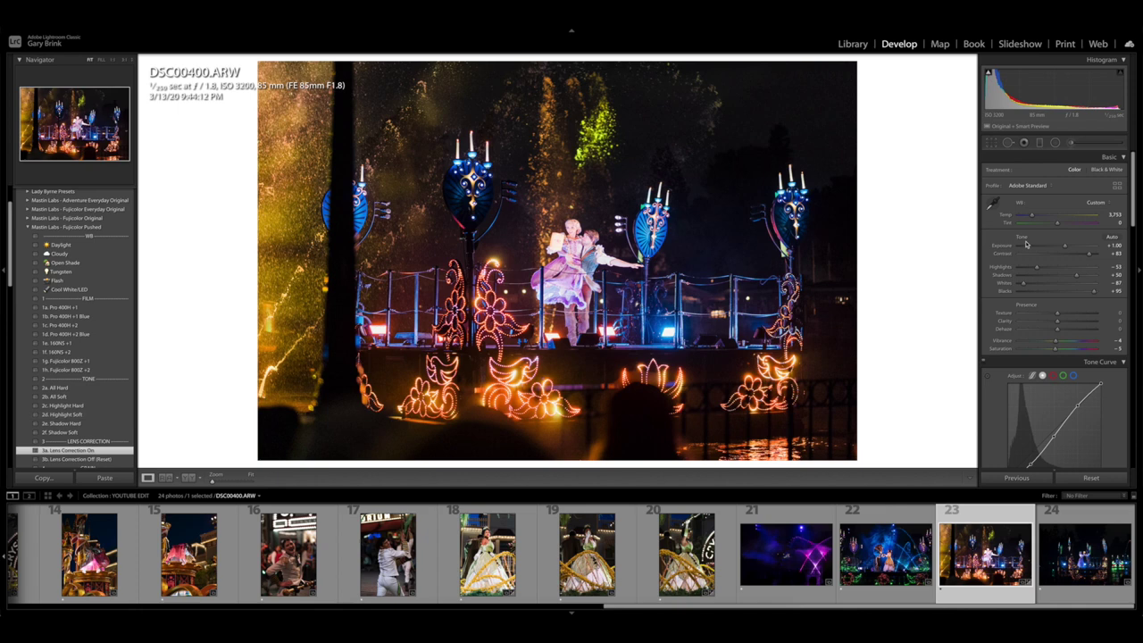
left_click_drag(1064, 244, 1034, 269)
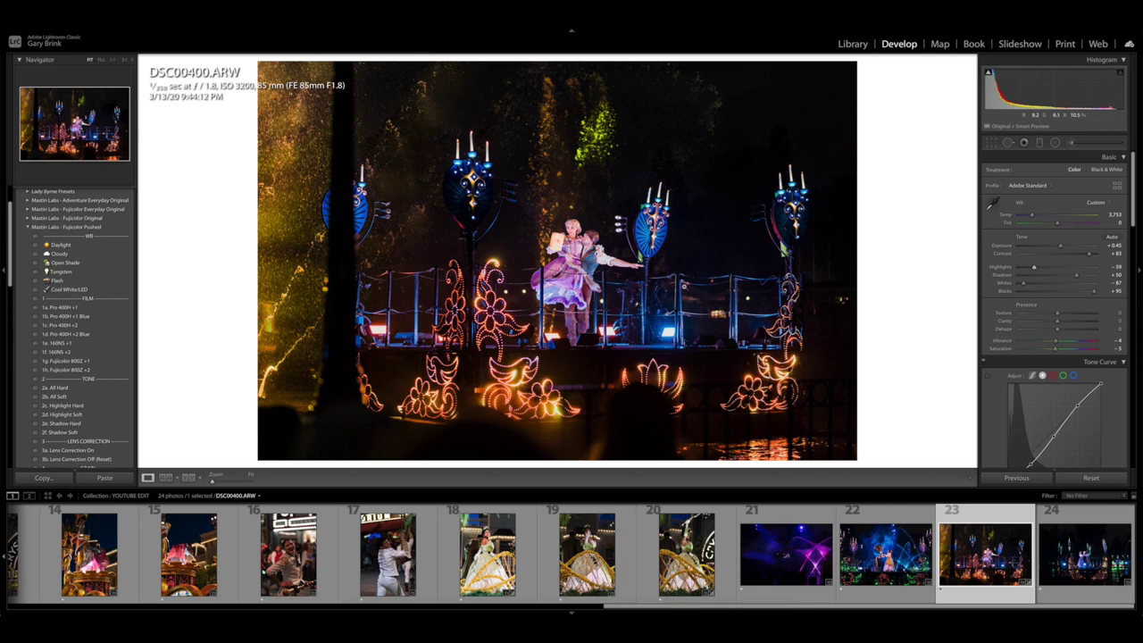
key("backslash")
key("backslash")
key("backslash")
key("backslash")
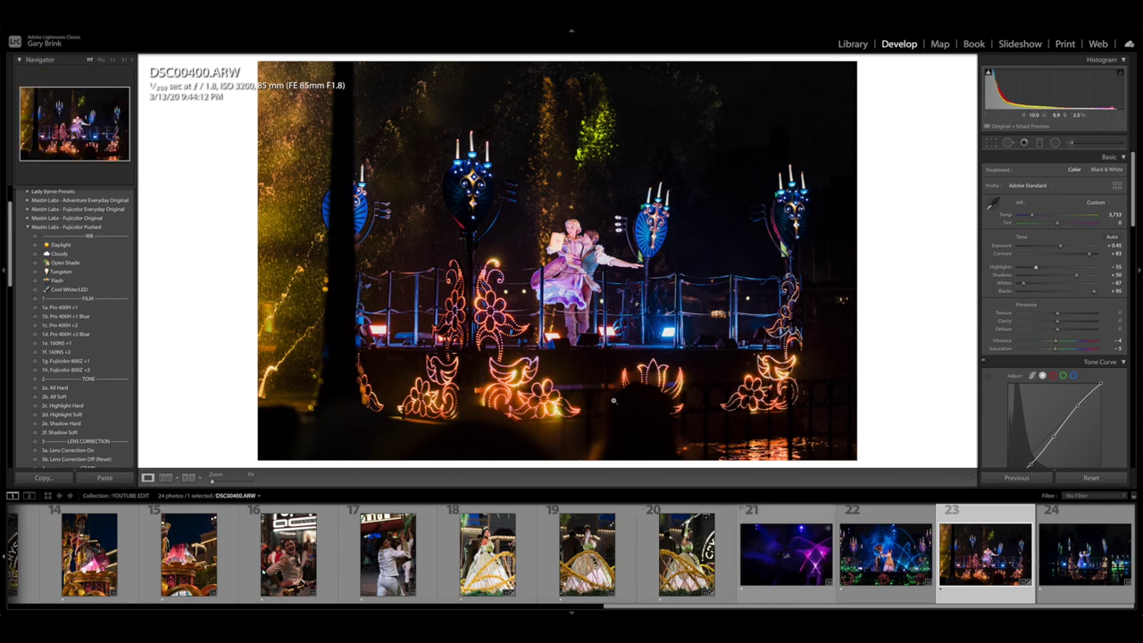
Step: Reset DSC00400.ARW's develop settings and open photo 22, DSC00375.ARW
left_click(1092, 478)
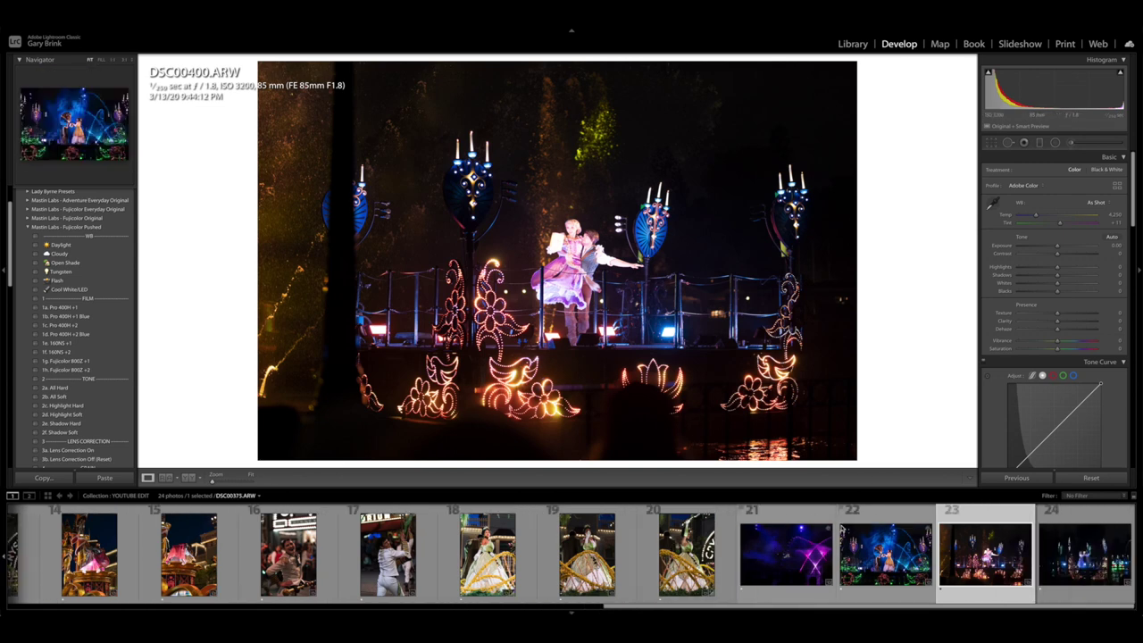
left_click(859, 544)
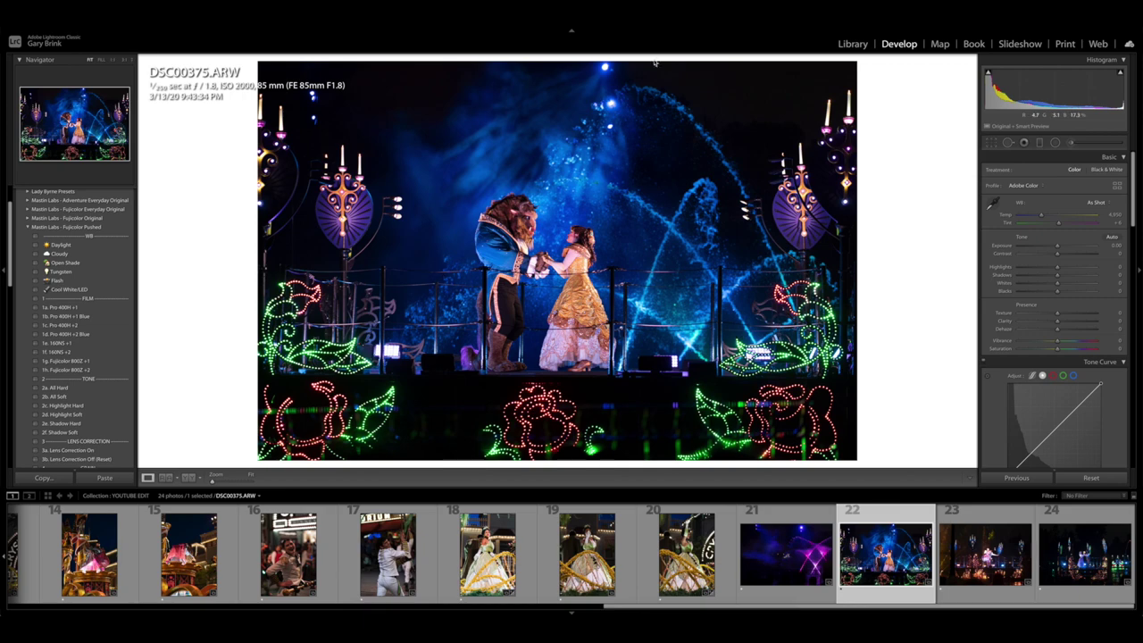
left_click(992, 143)
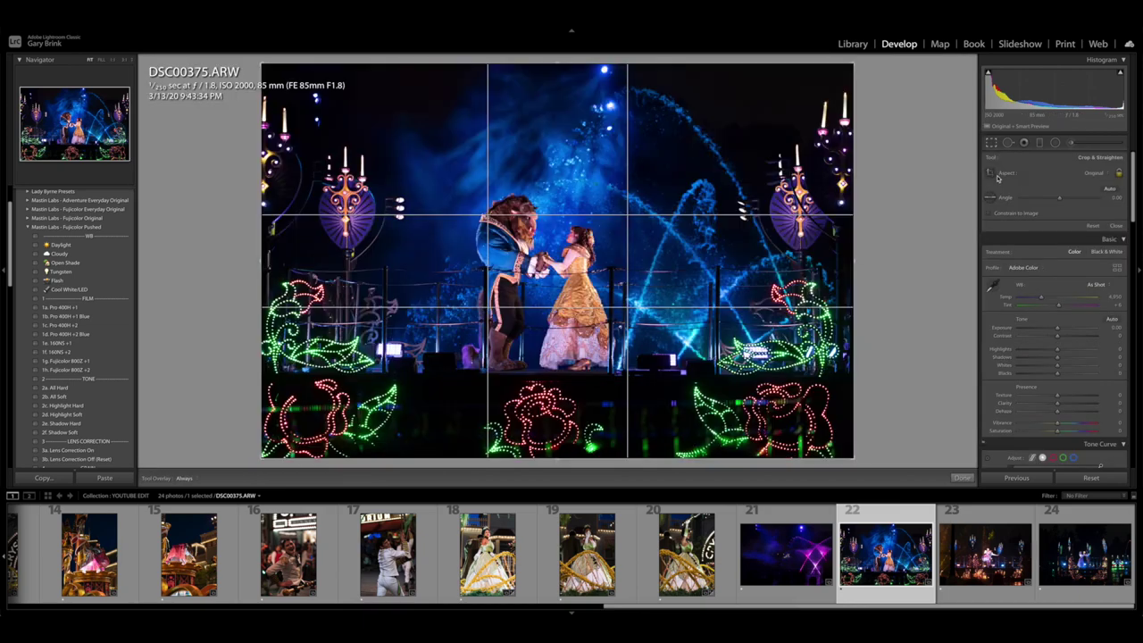
left_click(990, 173)
left_click_drag(558, 260, 558, 260)
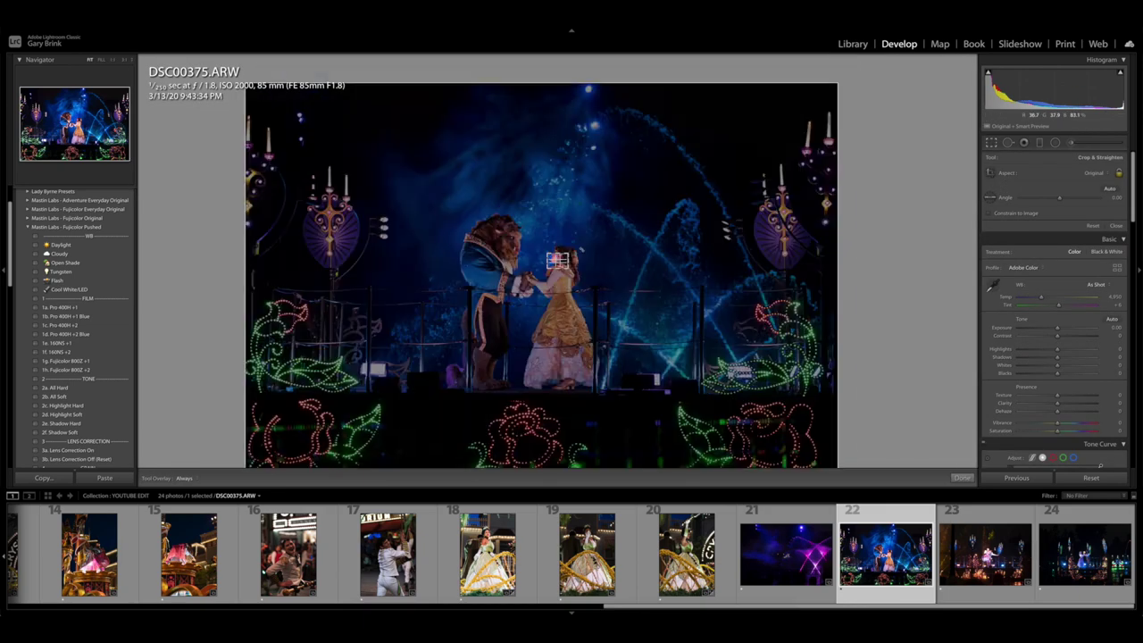
left_click(557, 260)
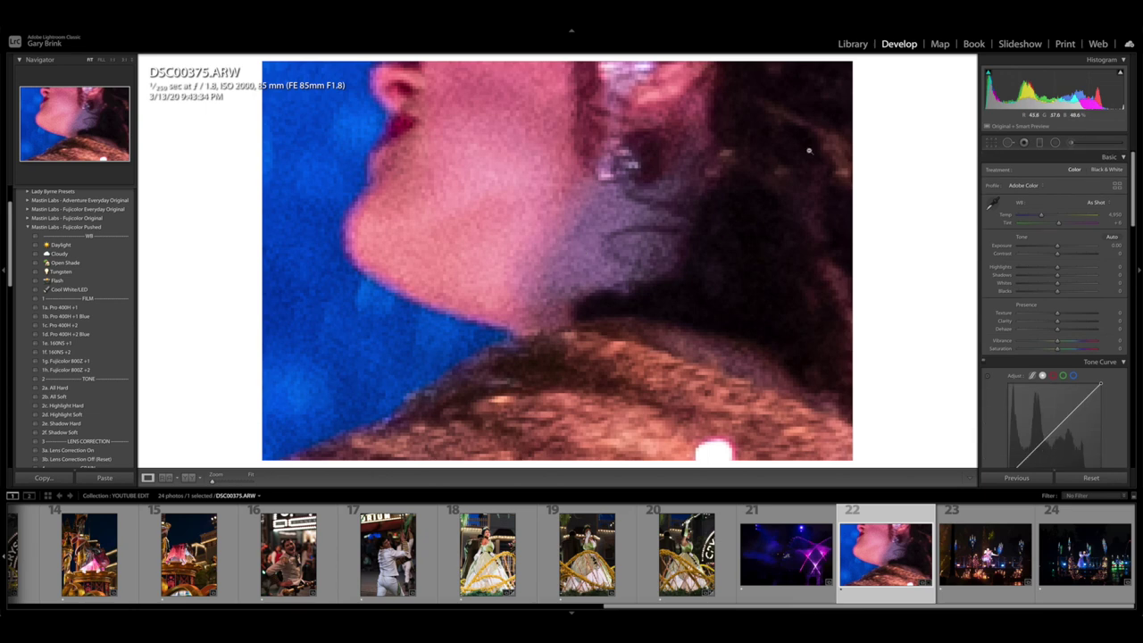
key("r")
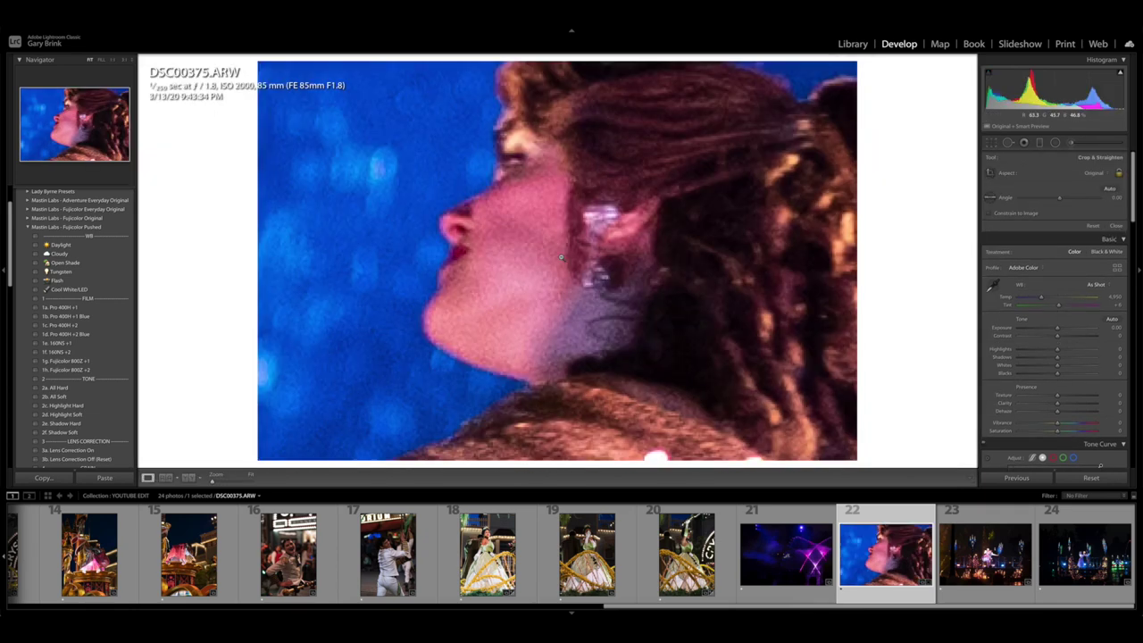
key("r")
left_click(990, 143)
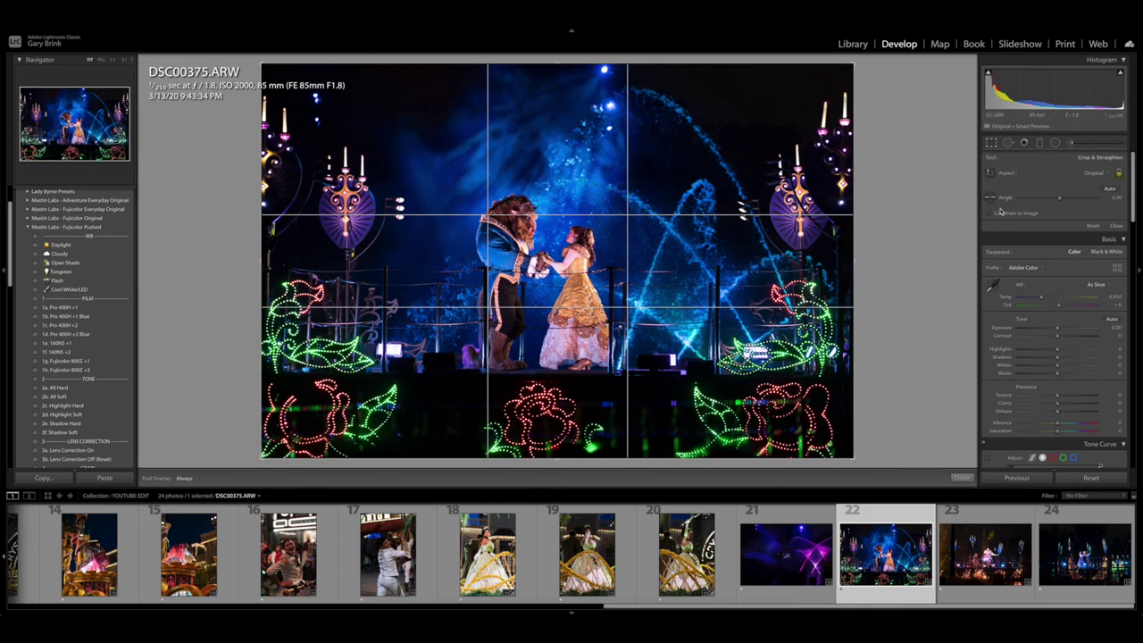
left_click(1115, 226)
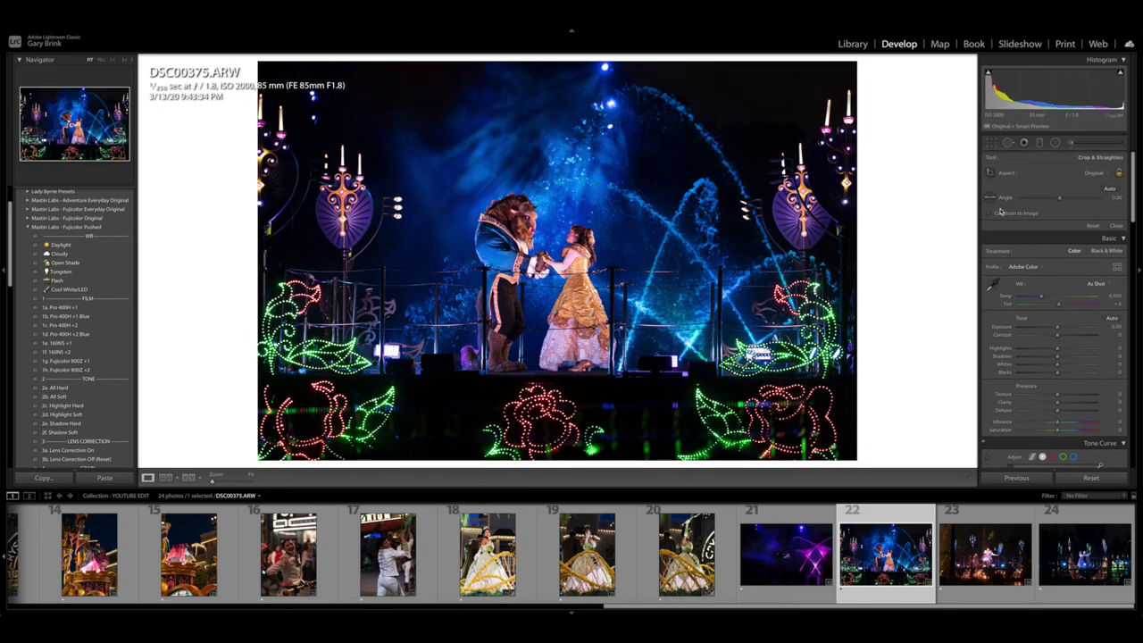
Step: Apply 1a. Pro 400H +1 and 2d. Highlight Soft, warm Temp to 5,077, and set Exposure to +0.90
left_click(81, 309)
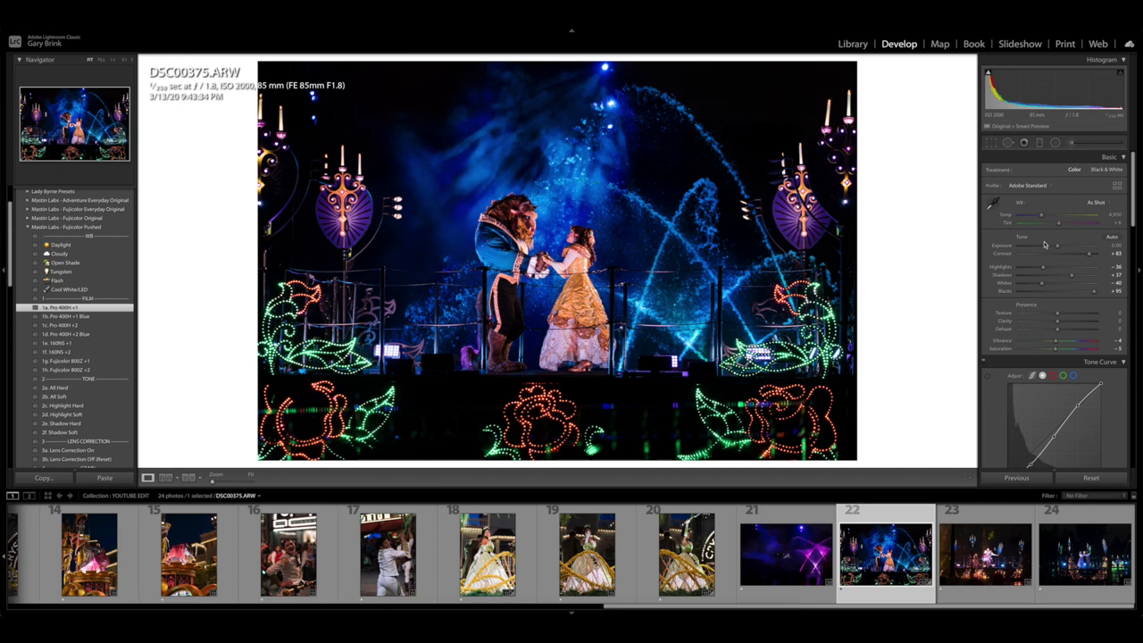
left_click_drag(1058, 246, 1062, 247)
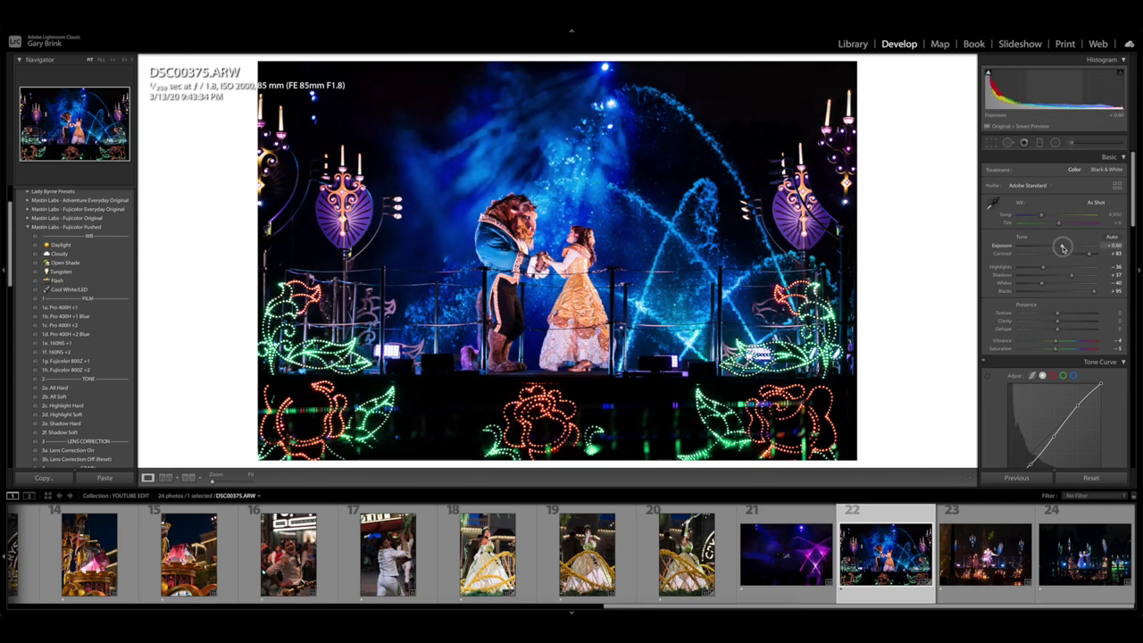
left_click(85, 417)
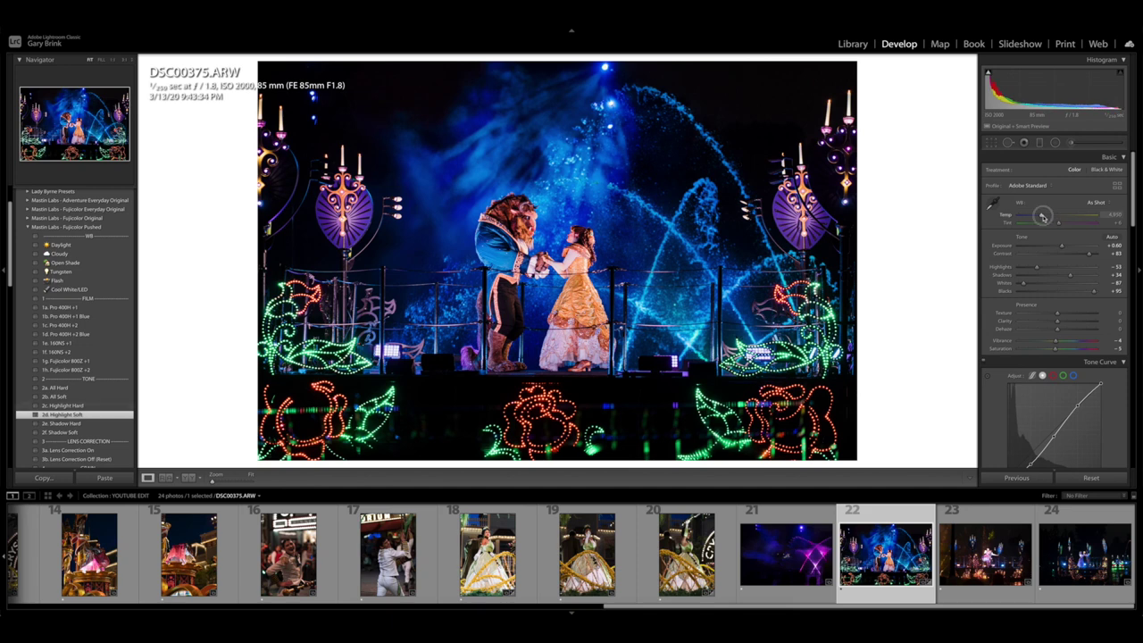
left_click_drag(1042, 217, 1044, 217)
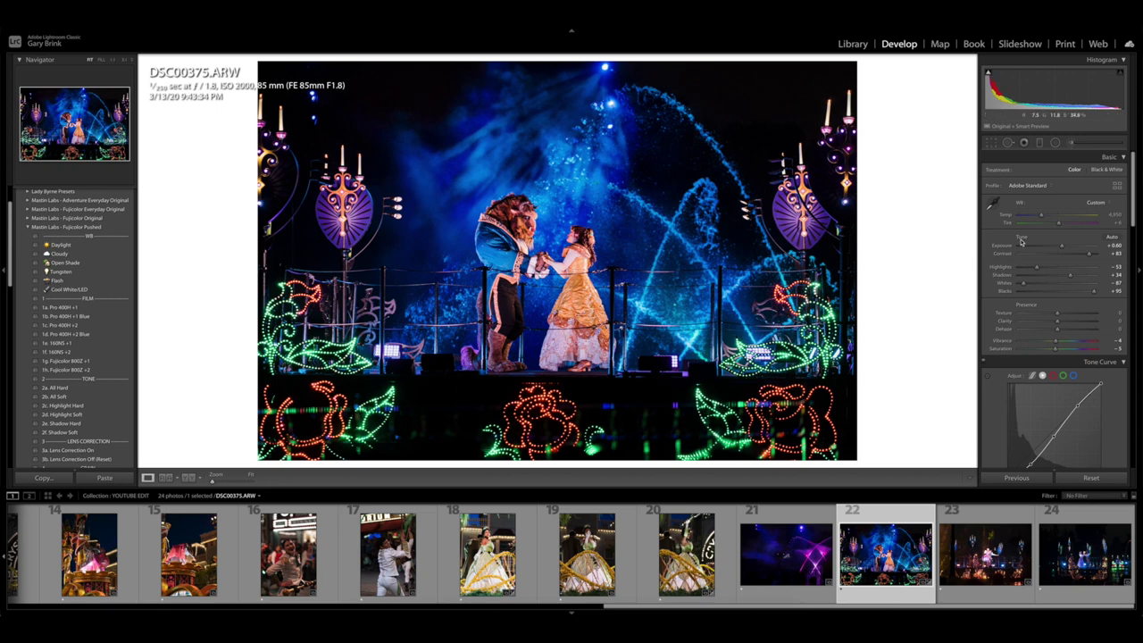
left_click_drag(1060, 246, 1064, 247)
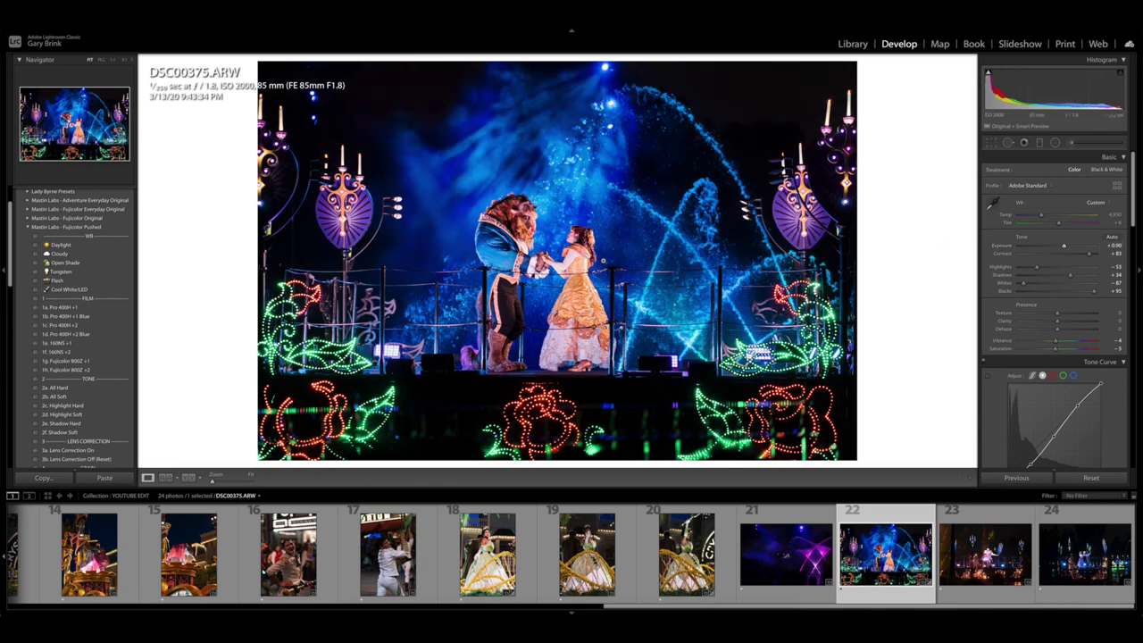
Step: Apply the Mastin Labs Fujicolor Original 1a. Pro 400H Neutral preset, then set Exposure +0.50 and Temp 5,343
left_click(28, 219)
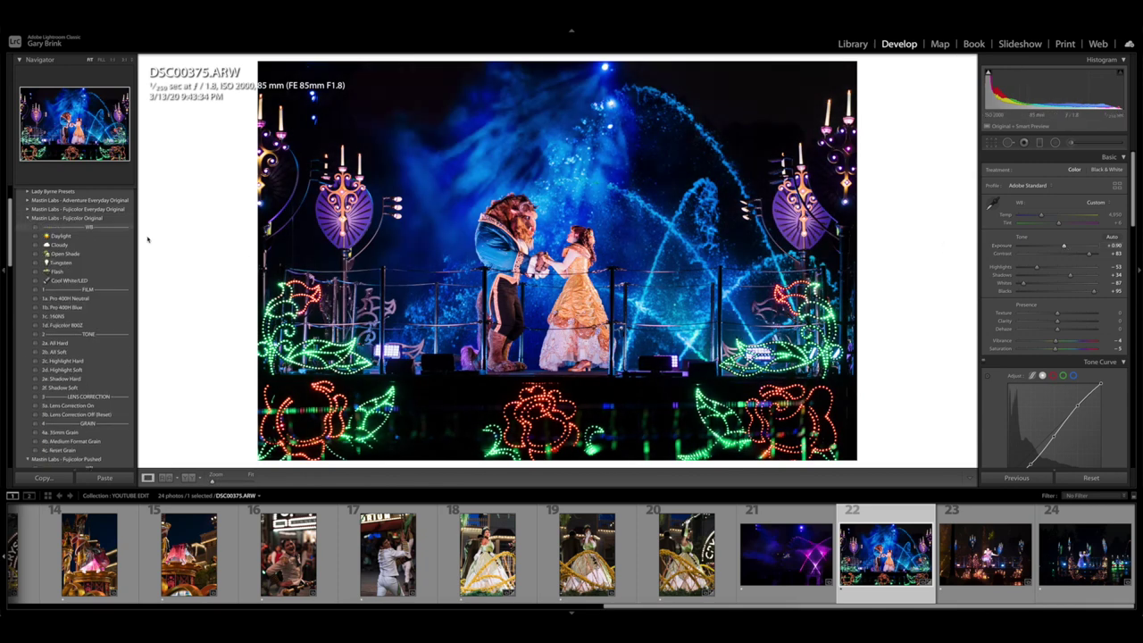
left_click(93, 298)
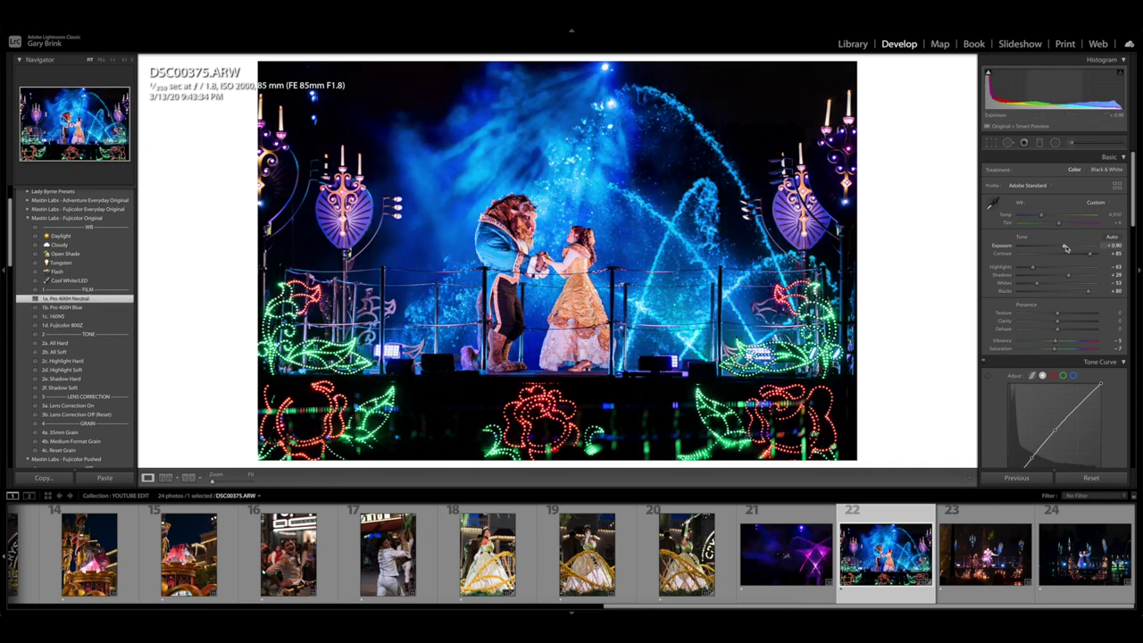
left_click_drag(1065, 247, 1062, 247)
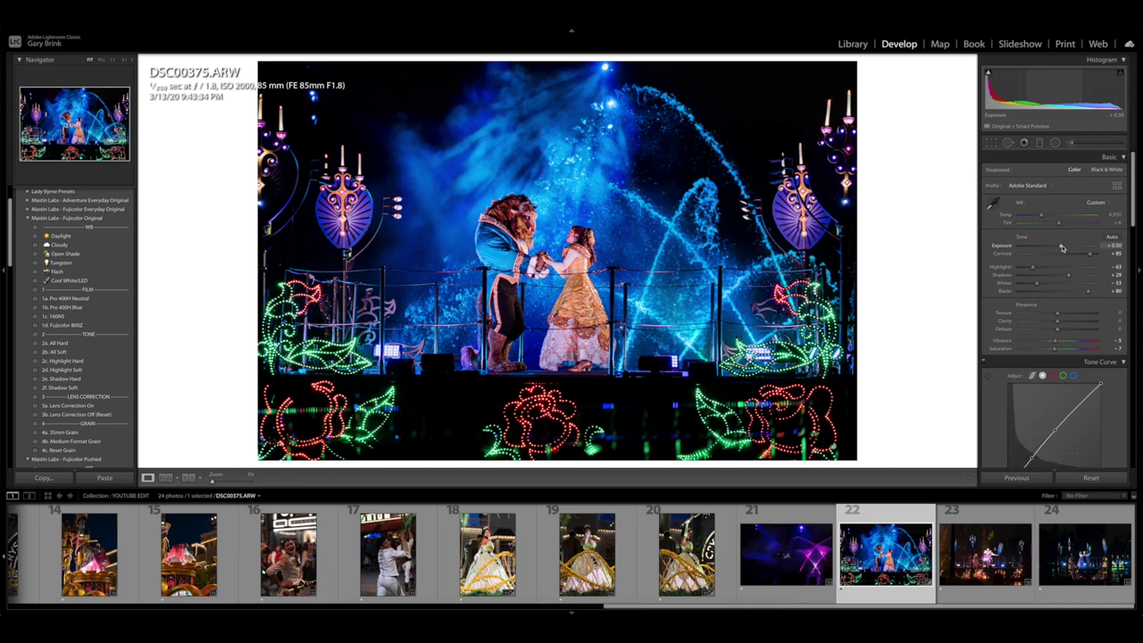
left_click(1042, 216)
left_click_drag(1041, 215, 1044, 215)
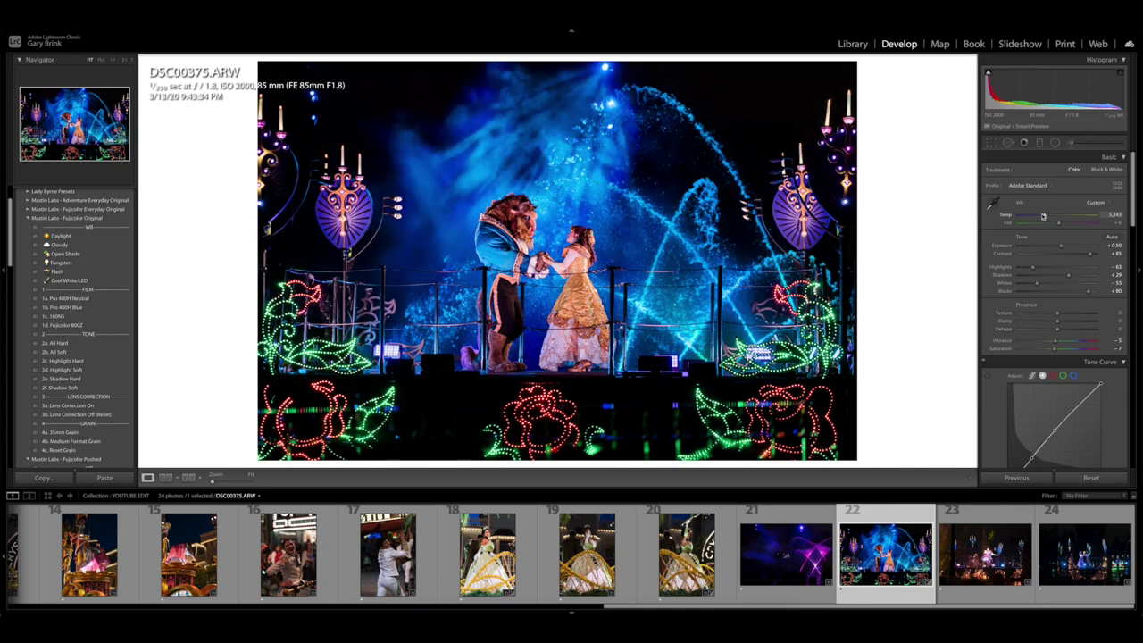
key("backslash")
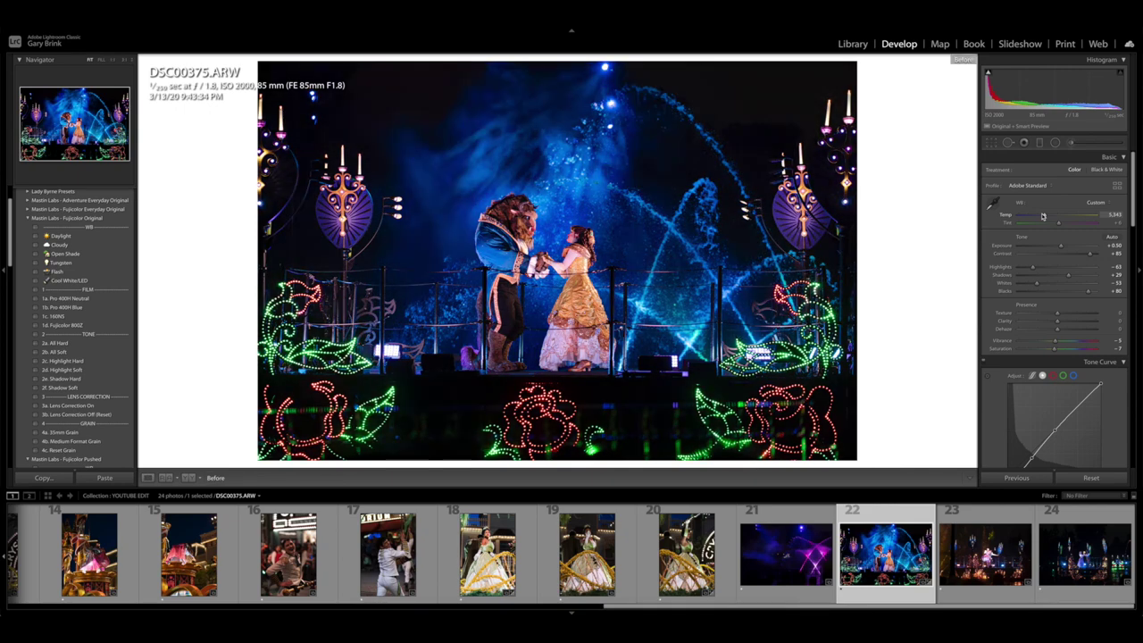
key("backslash")
key("backslash")
key("backslash")
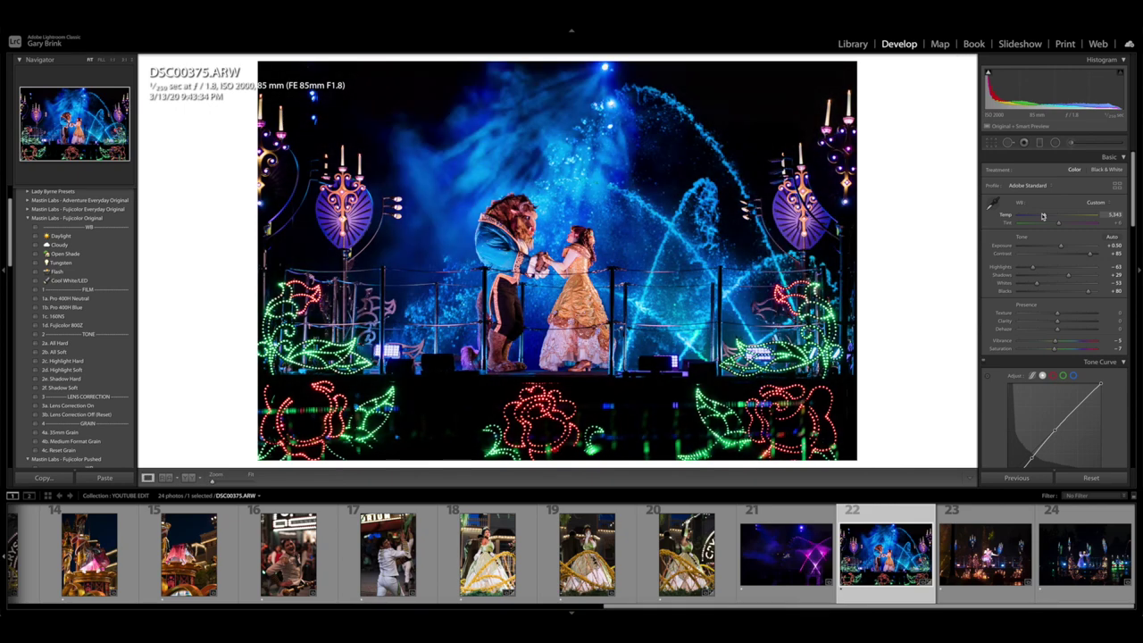
key("backslash")
key("backslash")
key("backslash")
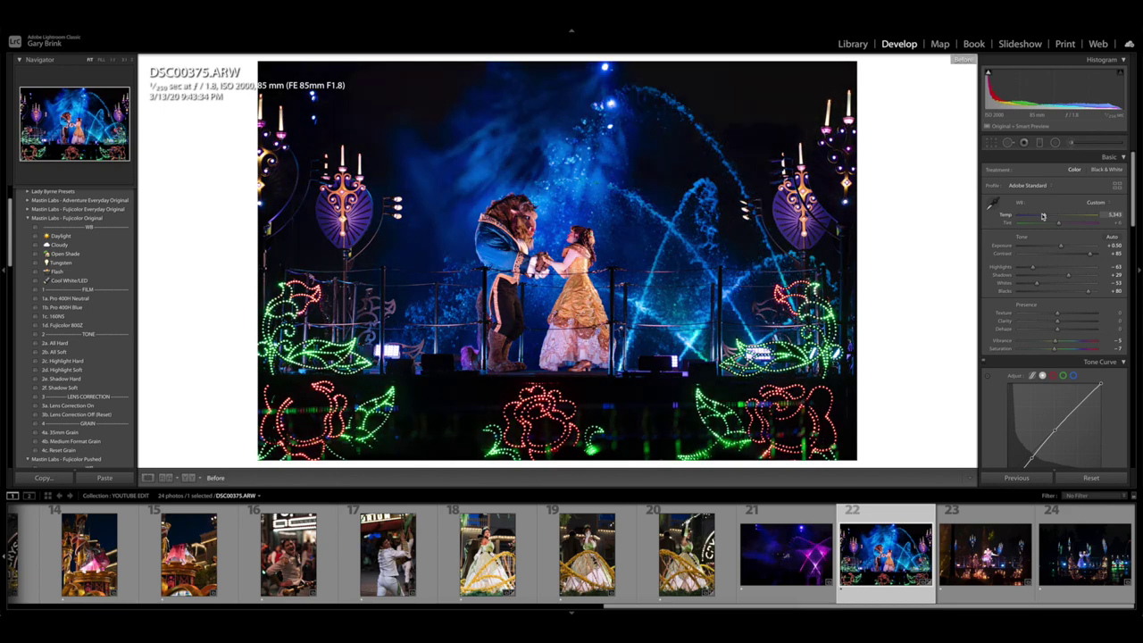
key("backslash")
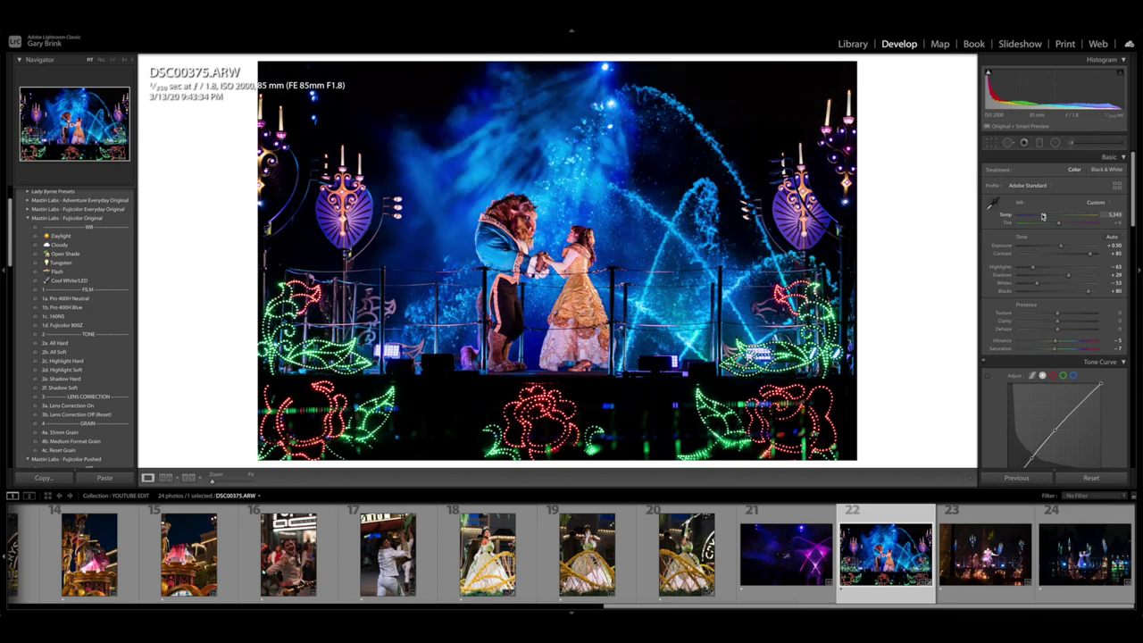
key("y")
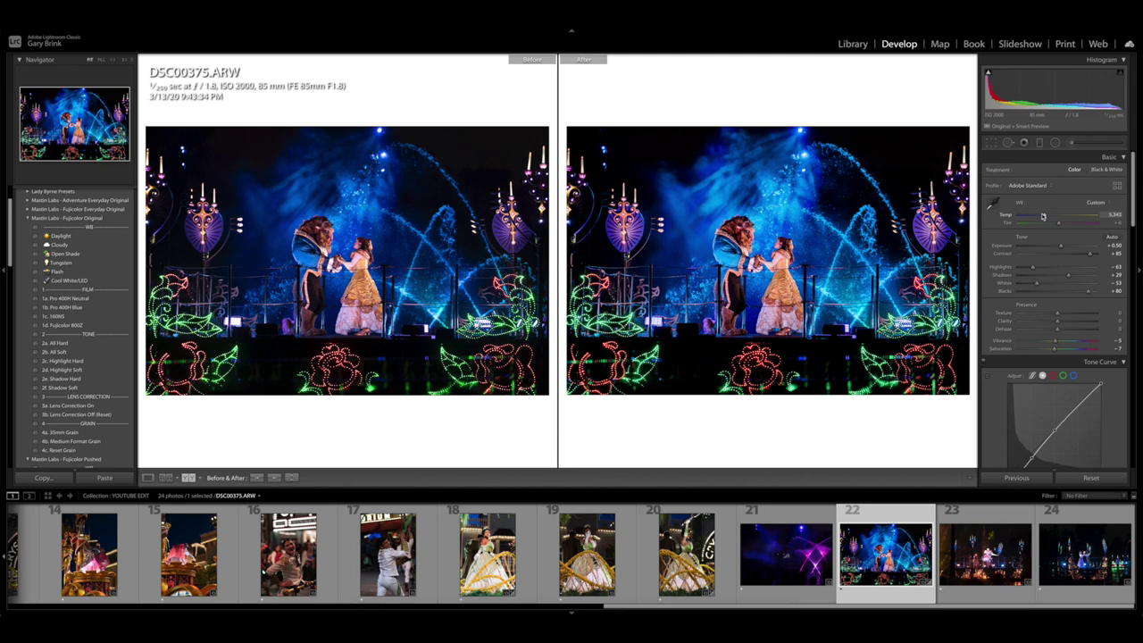
key("y")
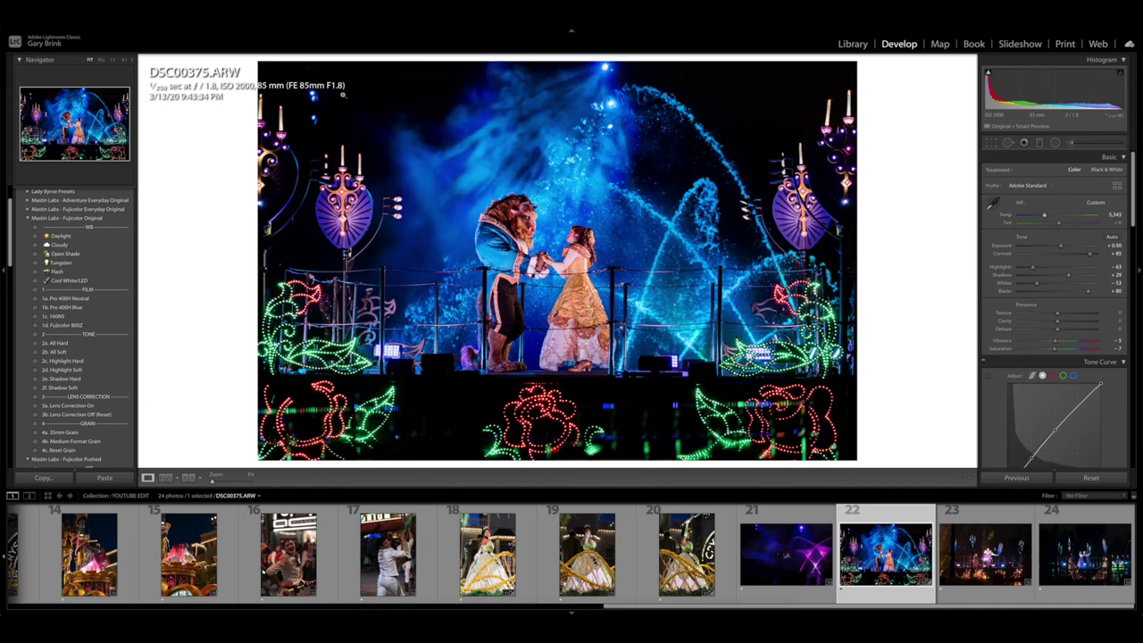
scroll(1025, 316, "down", 5)
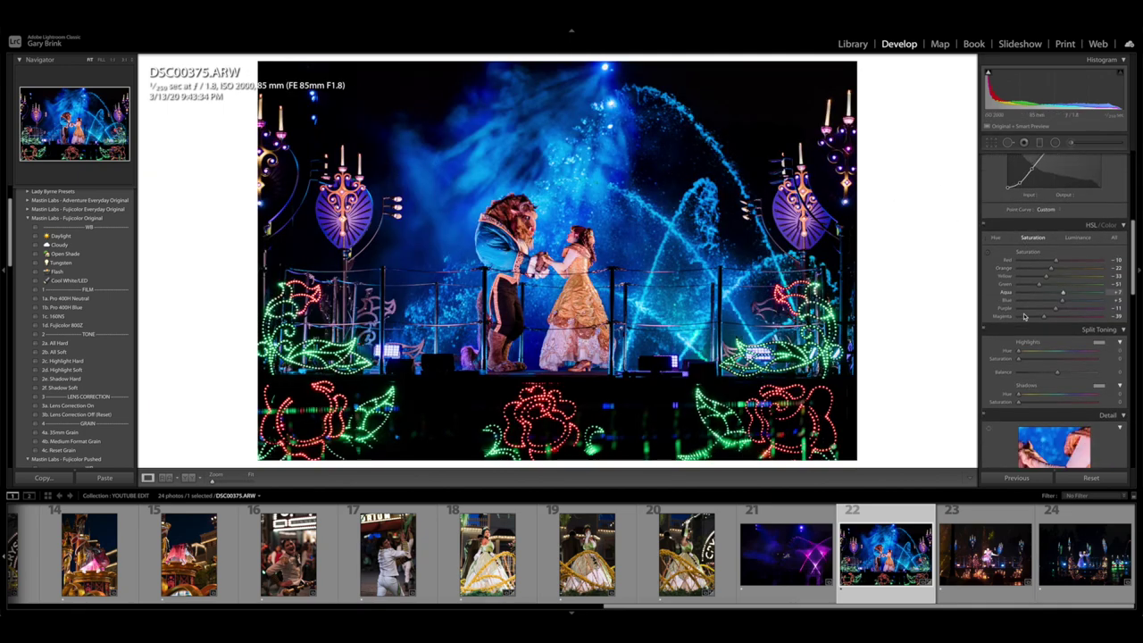
scroll(1025, 316, "down", 5)
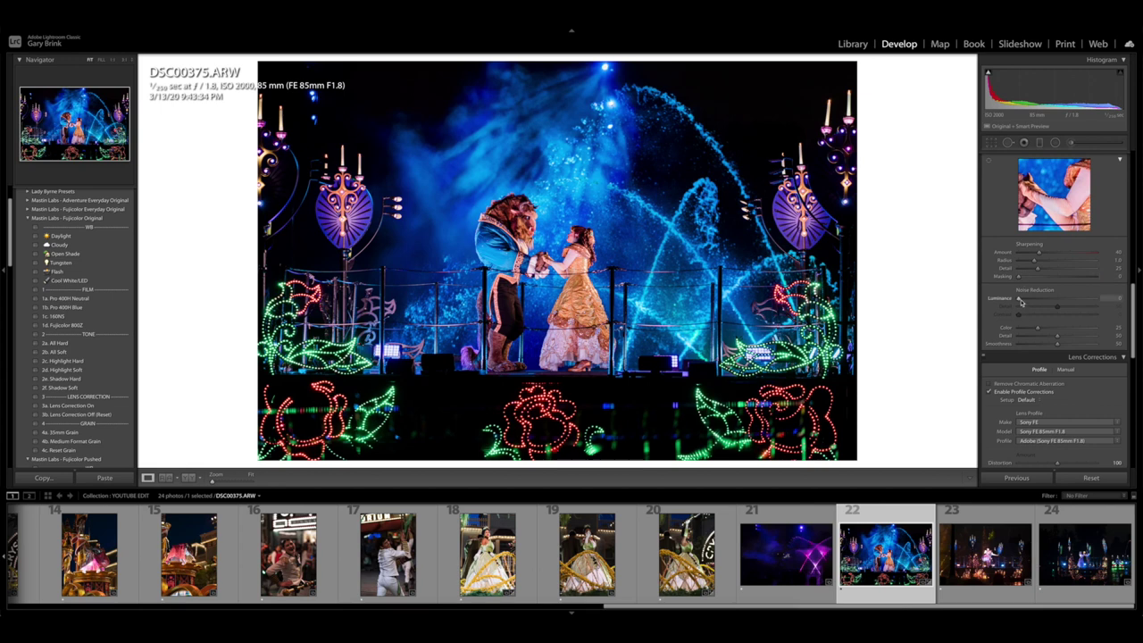
Step: Set luminance noise reduction to 10, auto-straighten, and crop the photo to a 1 x 1 square
left_click_drag(1021, 300, 1028, 301)
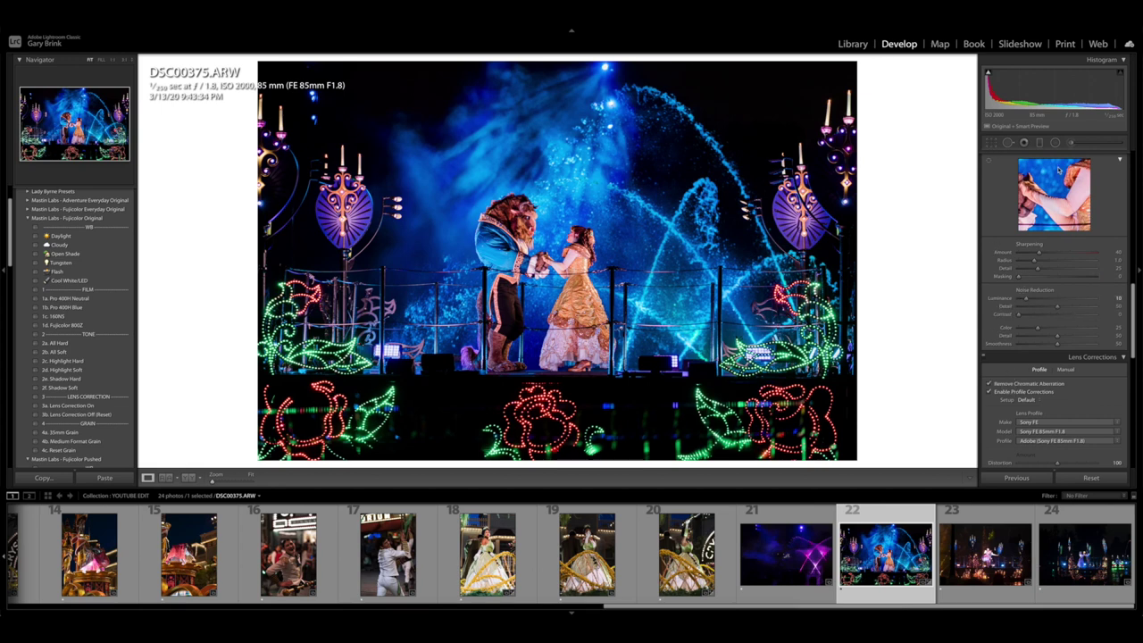
left_click(992, 143)
left_click(1109, 191)
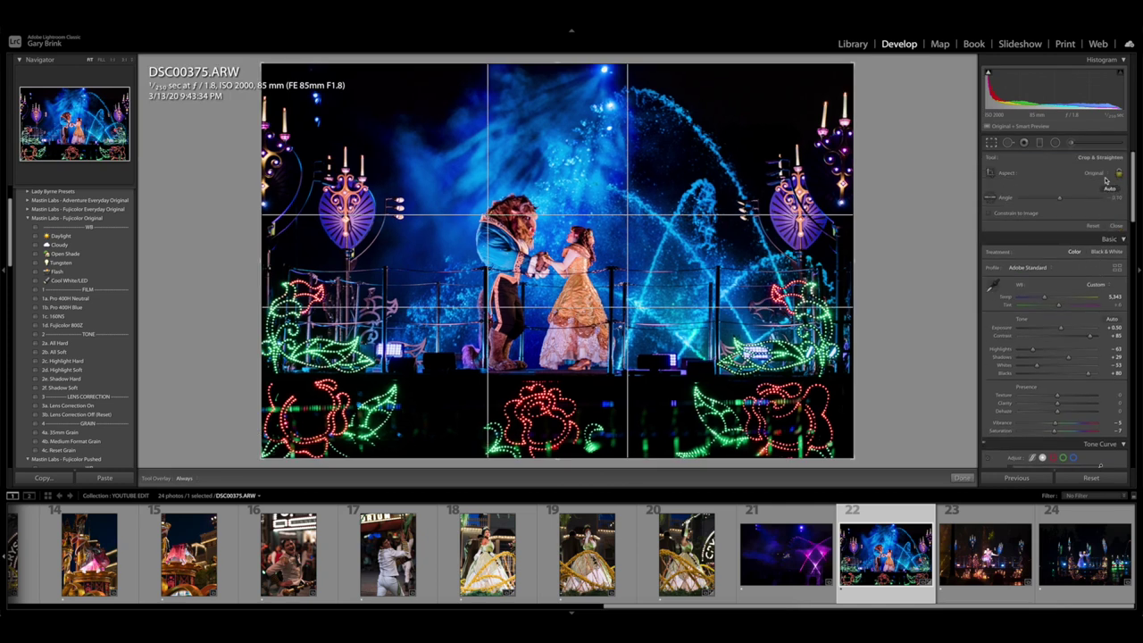
left_click(1106, 181)
left_click(1102, 190)
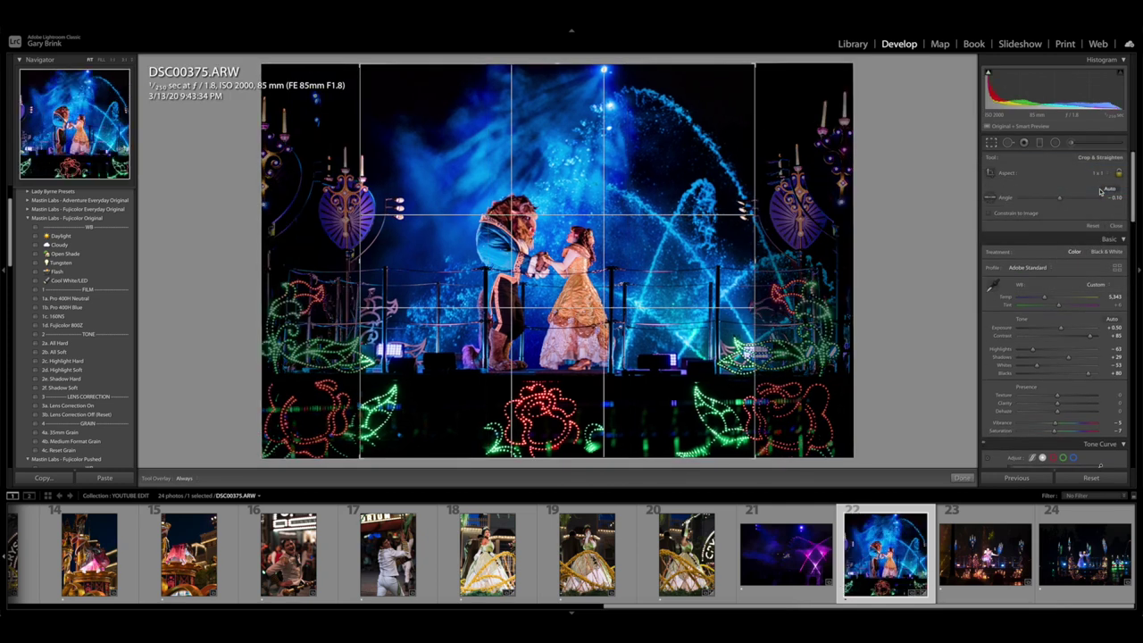
key("Return")
Step: Tighten the square crop around the dancers and reposition the photo within it
left_click(990, 143)
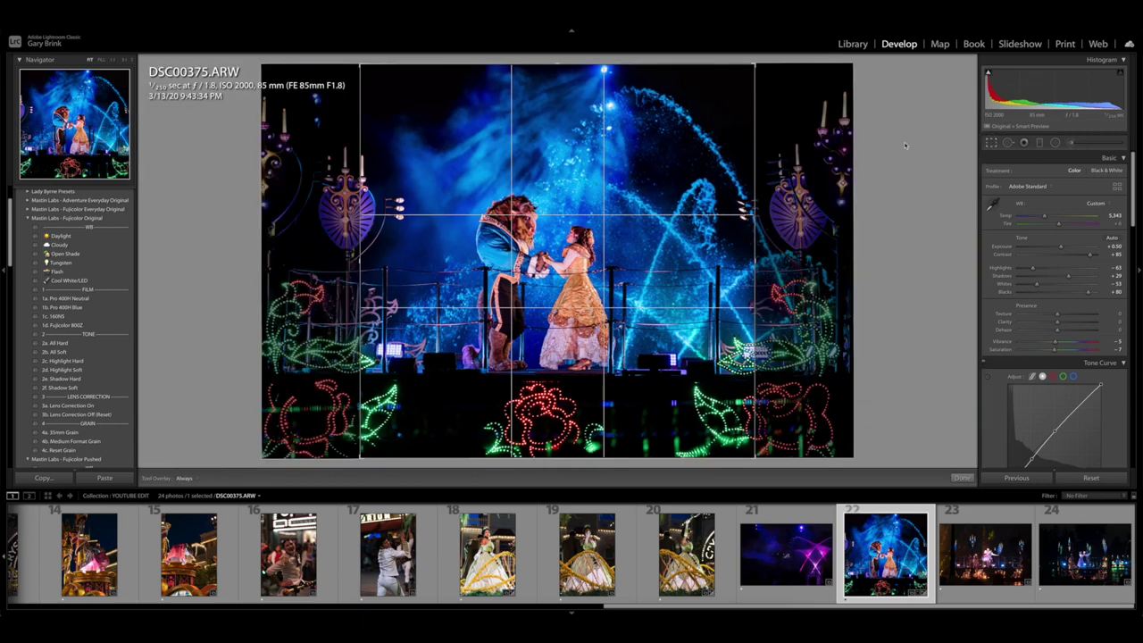
left_click_drag(734, 86, 724, 96)
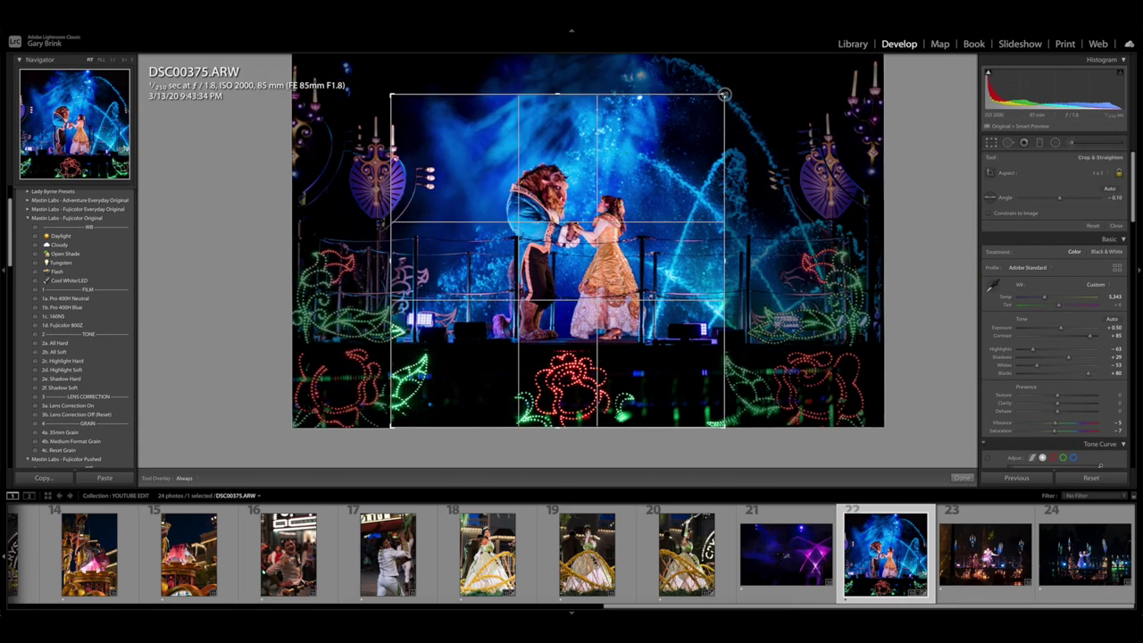
left_click_drag(669, 151, 649, 177)
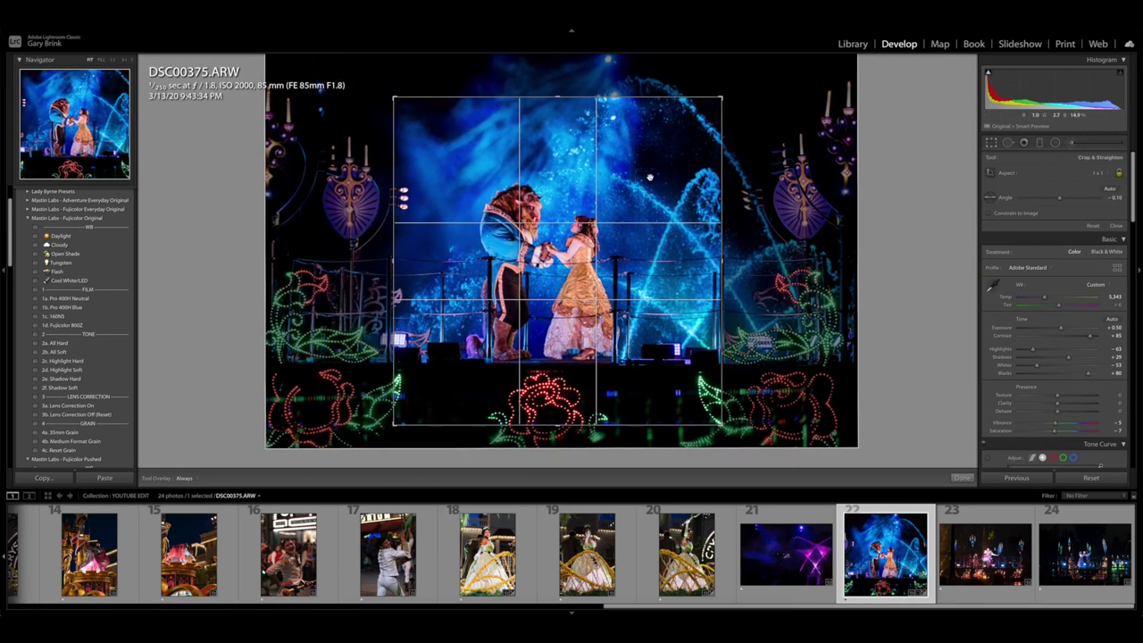
key("Return")
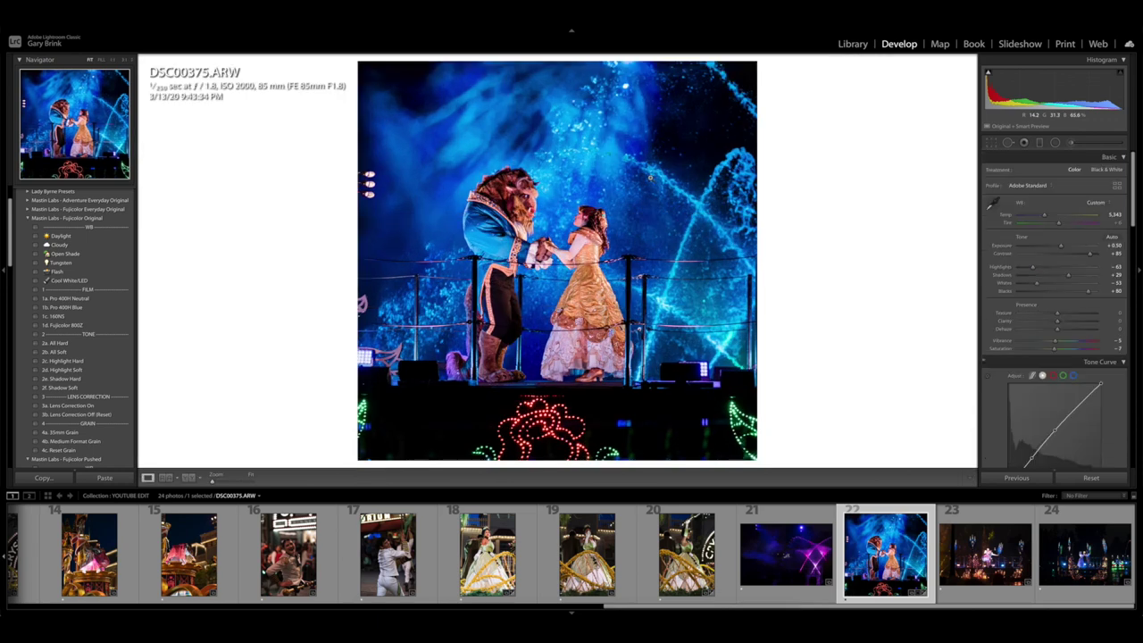
Step: Enlarge the square crop evenly on all sides and apply the final framing
left_click(992, 144)
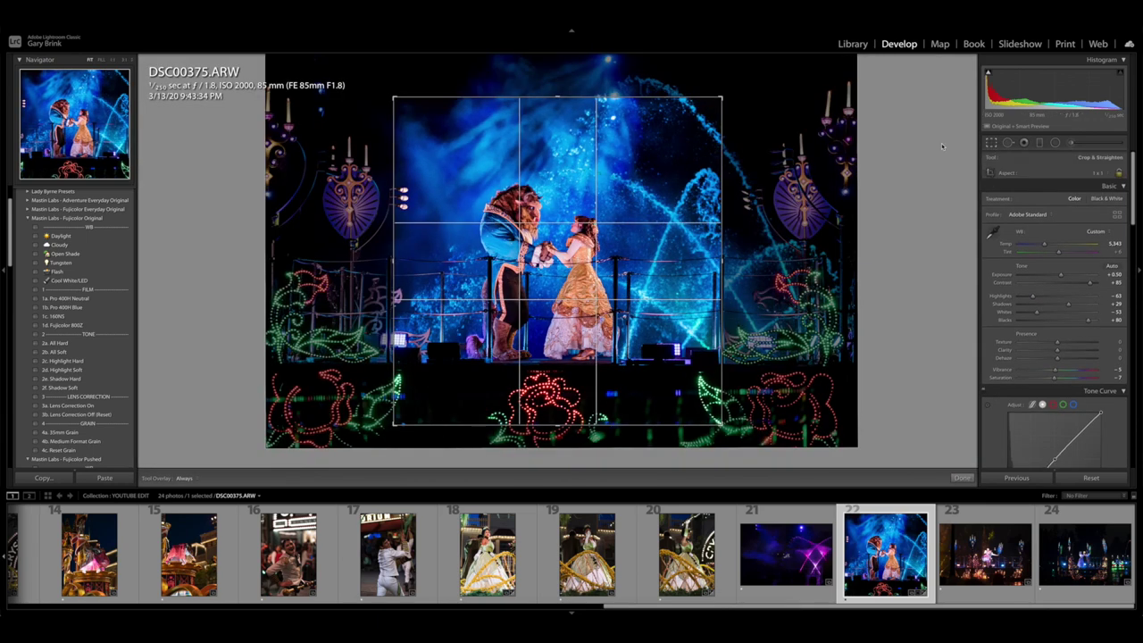
left_click_drag(555, 102, 541, 152)
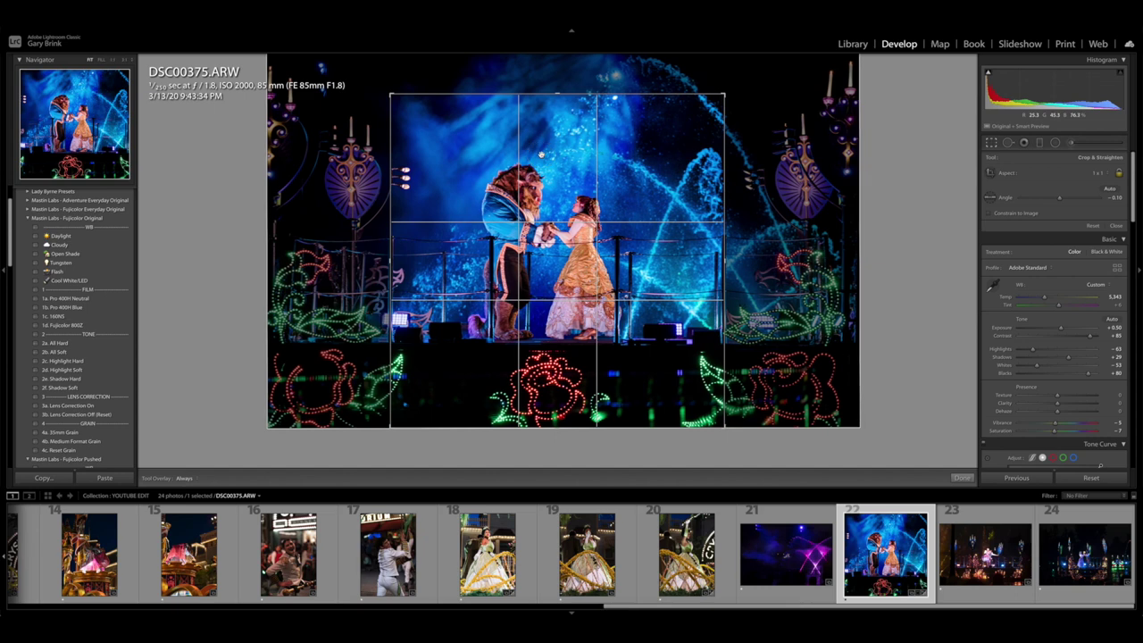
key("Return")
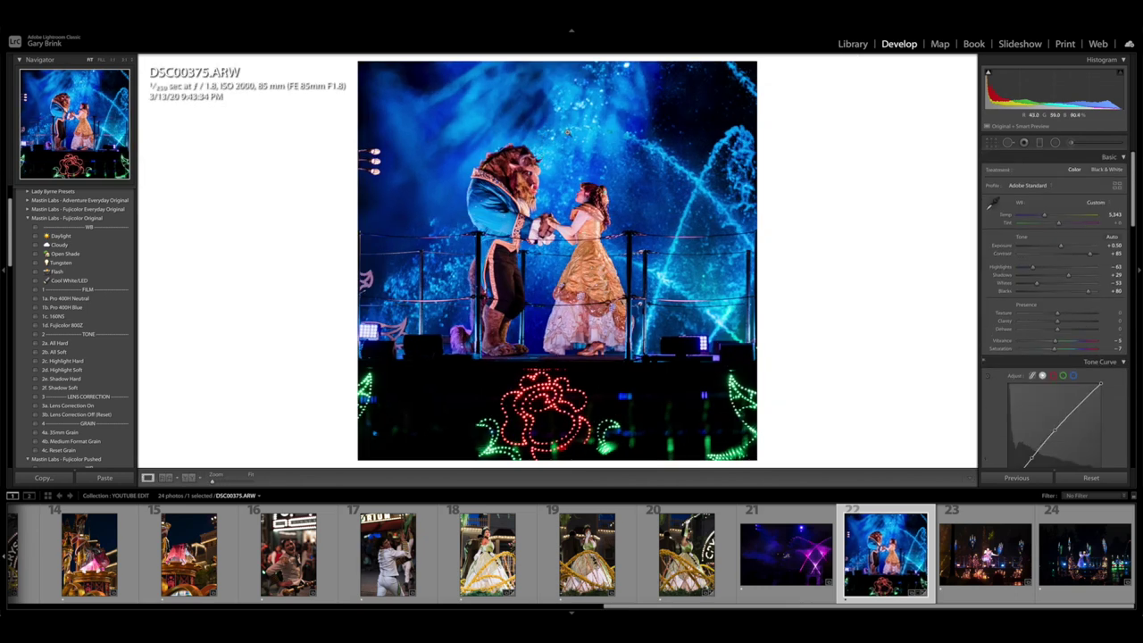
left_click(1008, 143)
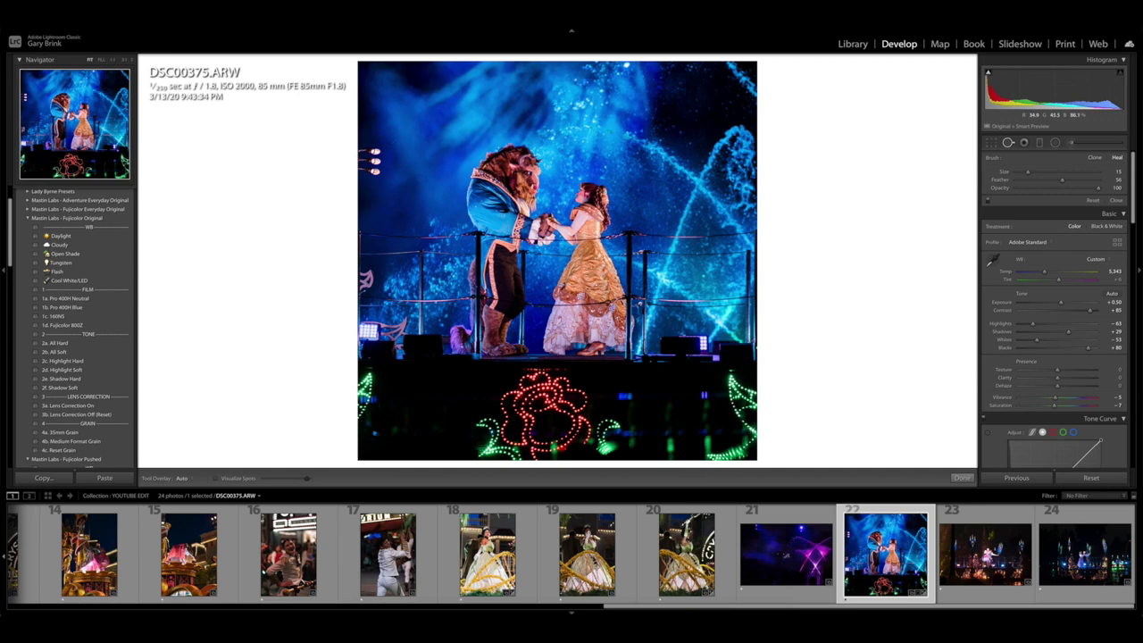
Step: Heal the left-edge stage lights with a size-37 spot from a cleaner source, feathered to 95
left_click_drag(1028, 171, 1087, 174)
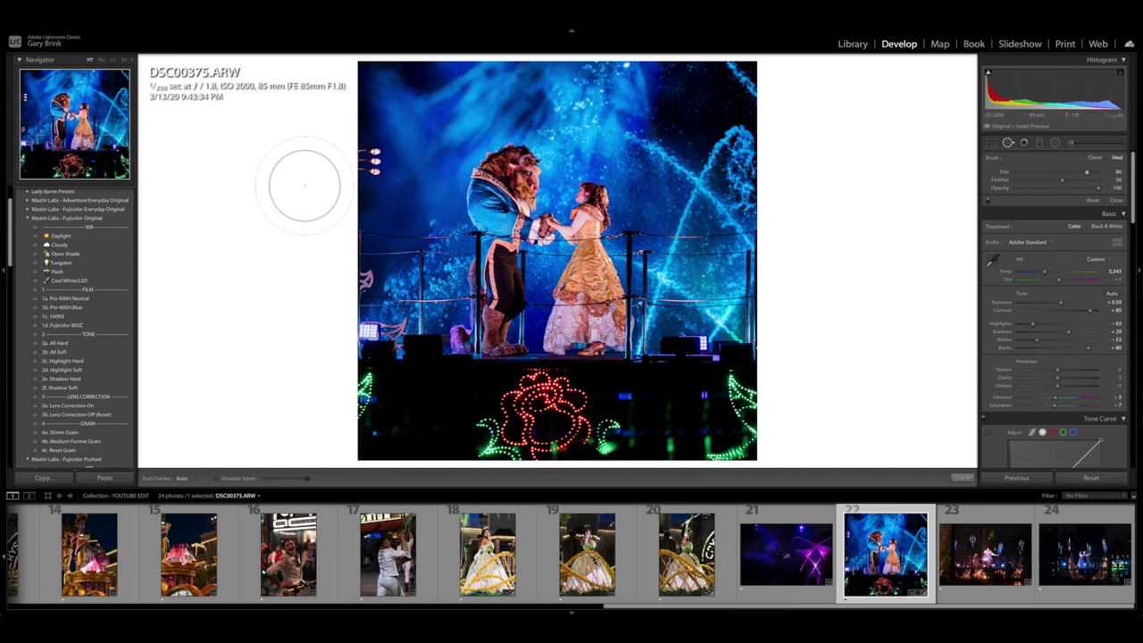
left_click(373, 161)
mouse_move(474, 303)
left_mouse_down()
mouse_move(443, 323)
mouse_move(458, 123)
mouse_move(447, 107)
left_mouse_up()
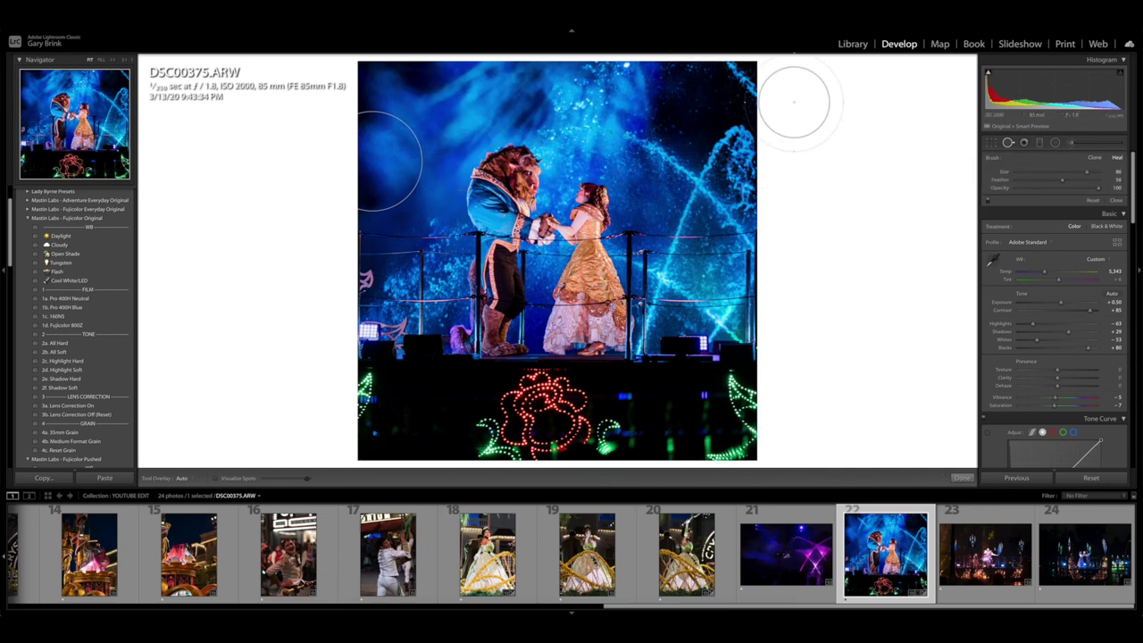
key("q")
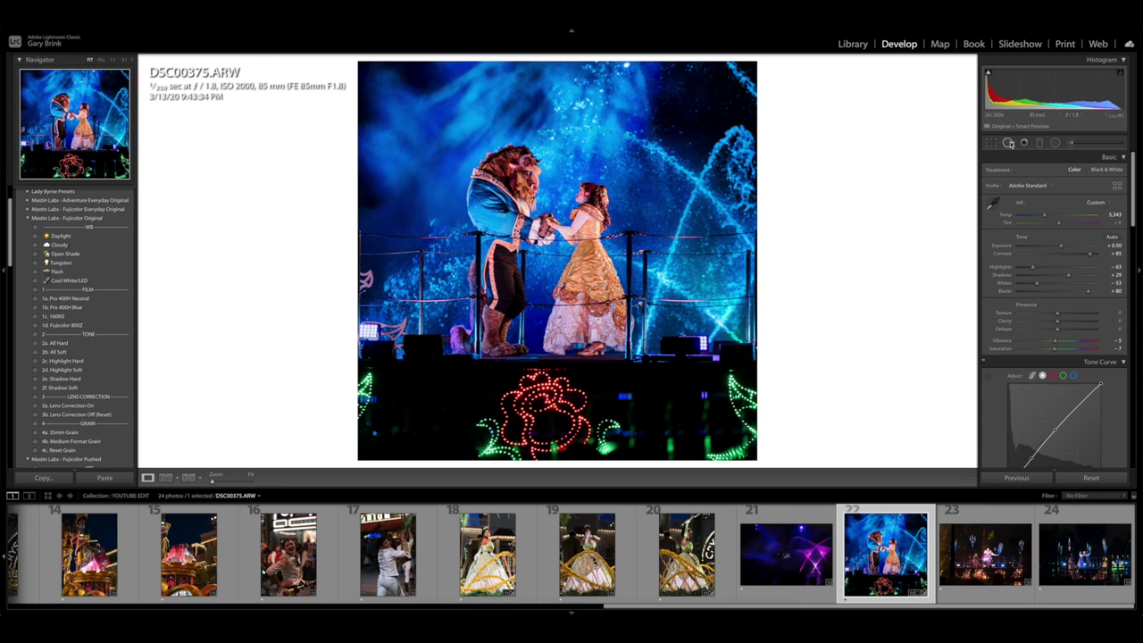
left_click(1009, 143)
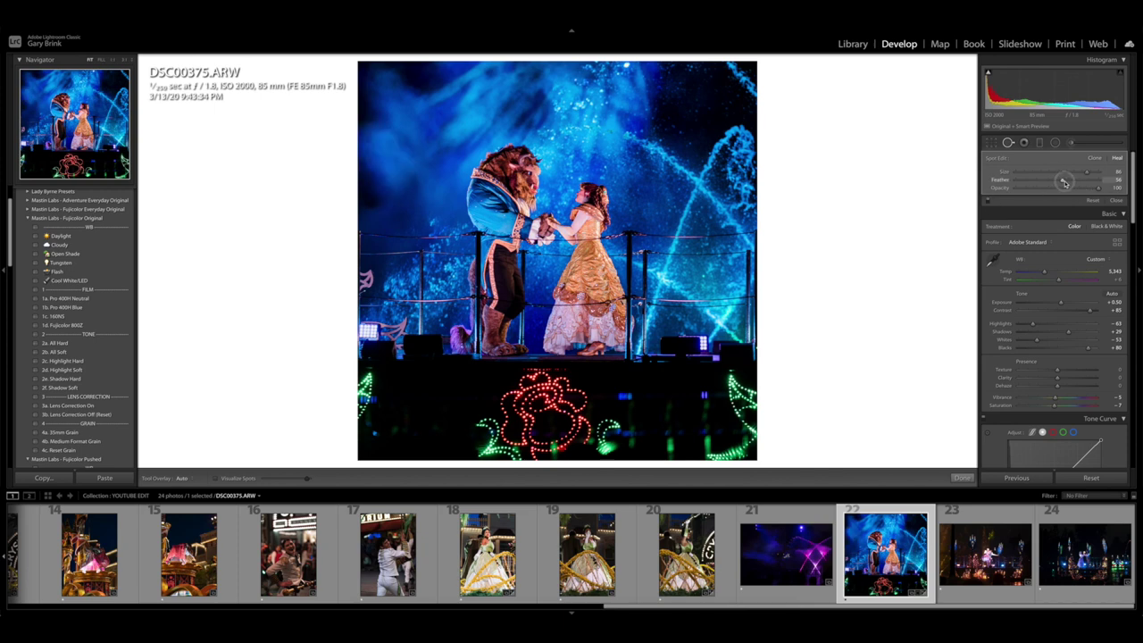
left_click_drag(1063, 180, 1095, 183)
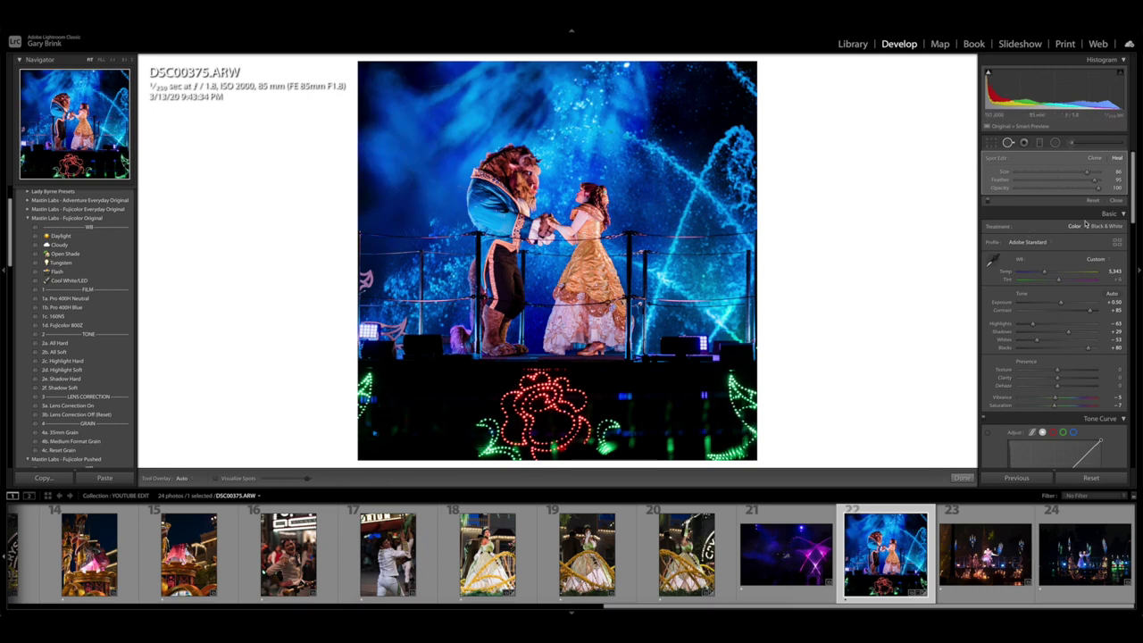
left_click(1117, 201)
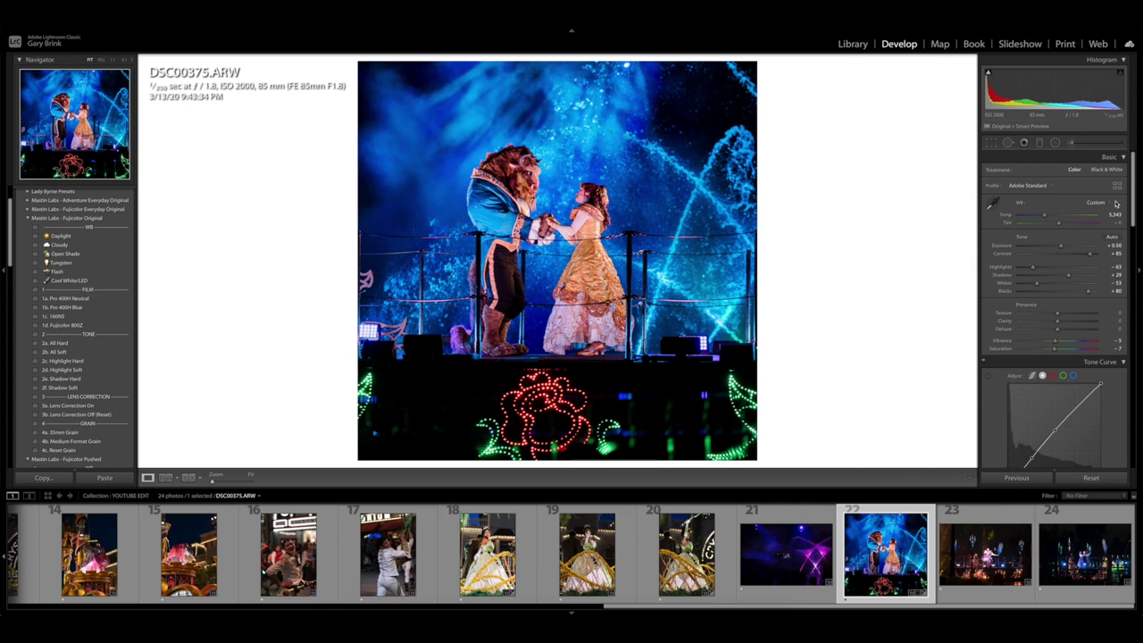
key("y")
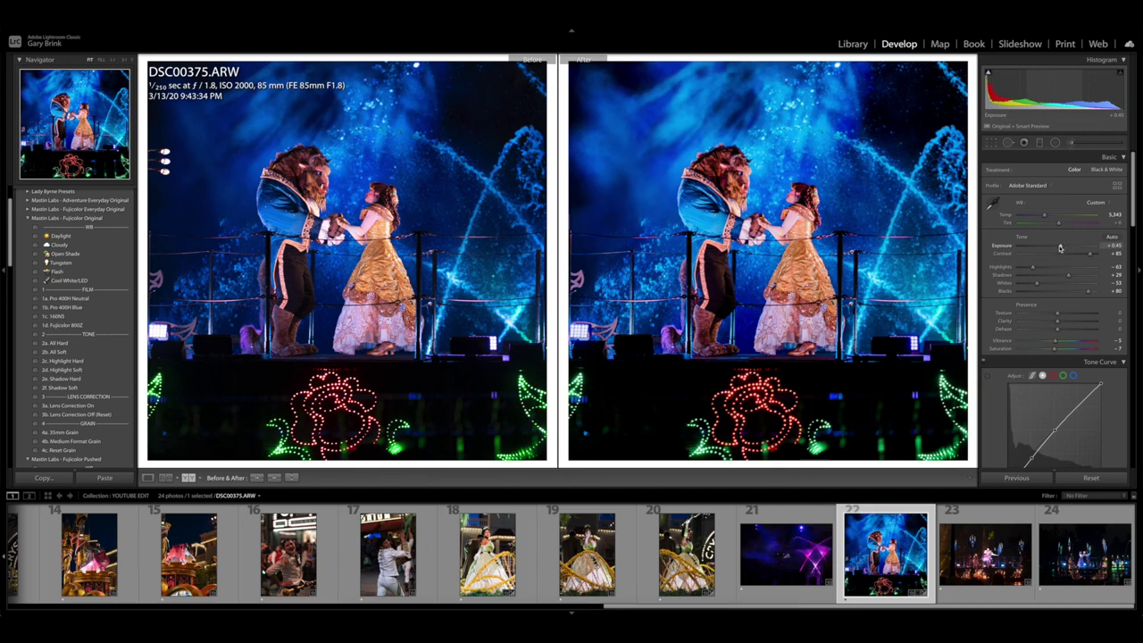
key("y")
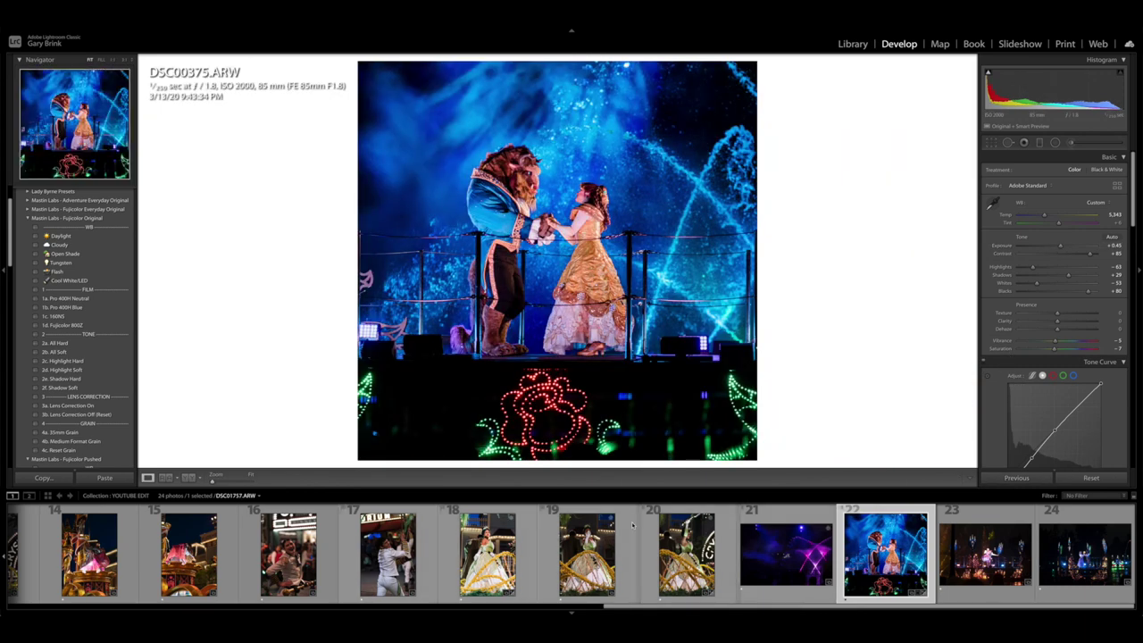
scroll(633, 525, "left", 1)
scroll(632, 526, "left", 5)
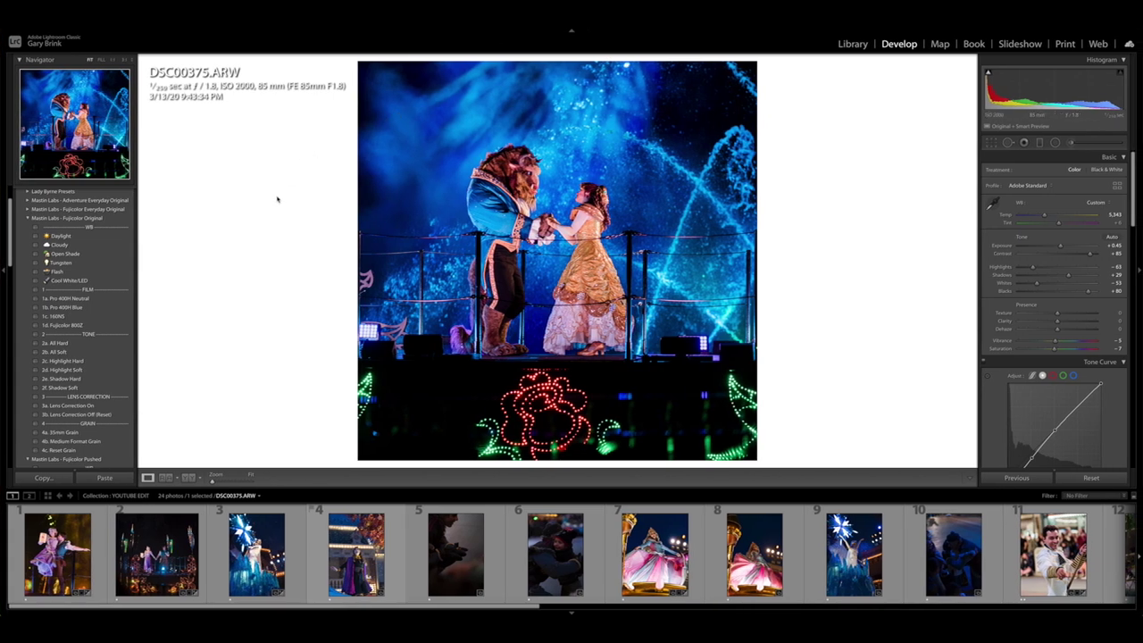
Step: Go to Library and back to Develop, then open and close the Fujicolor Original, Fujicolor Pushed and Portra Pushed groups
left_click(853, 45)
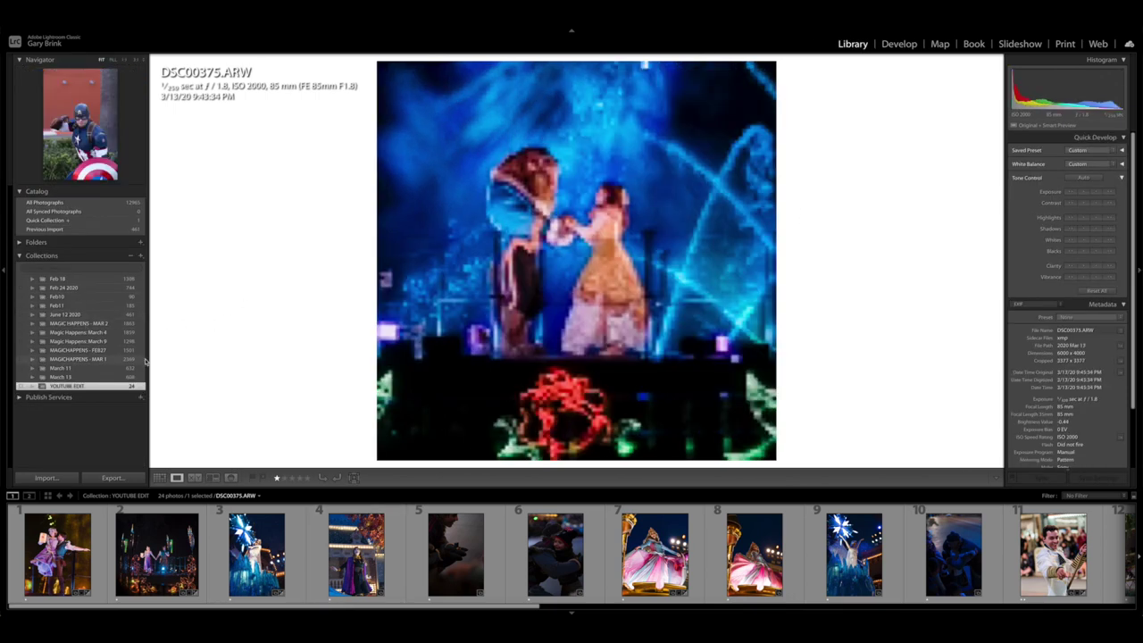
left_click(900, 47)
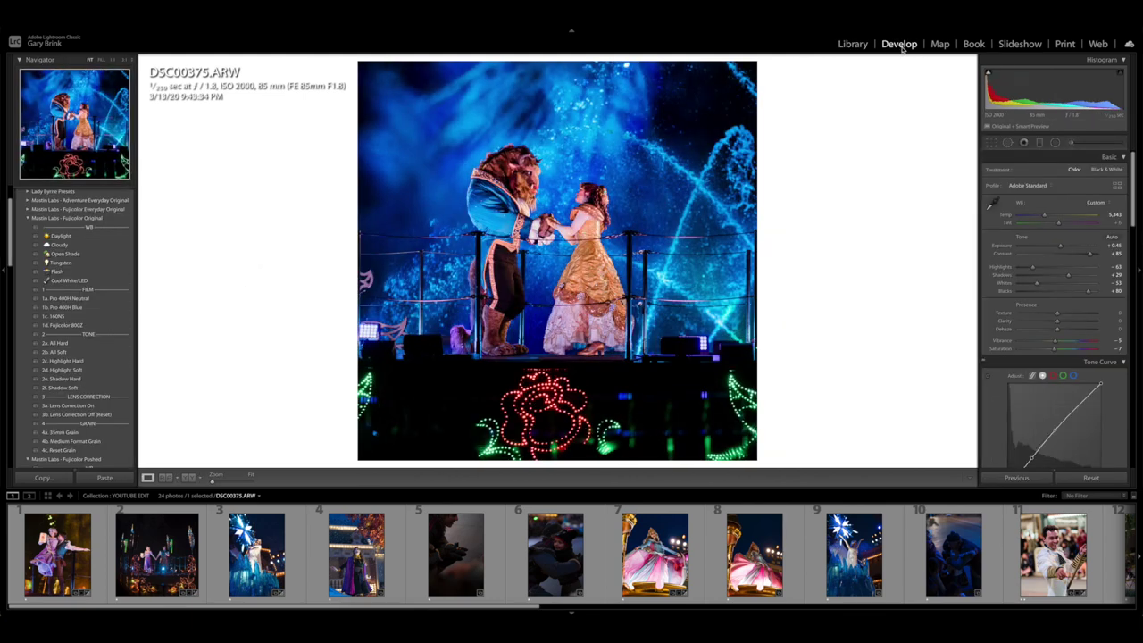
left_click(28, 218)
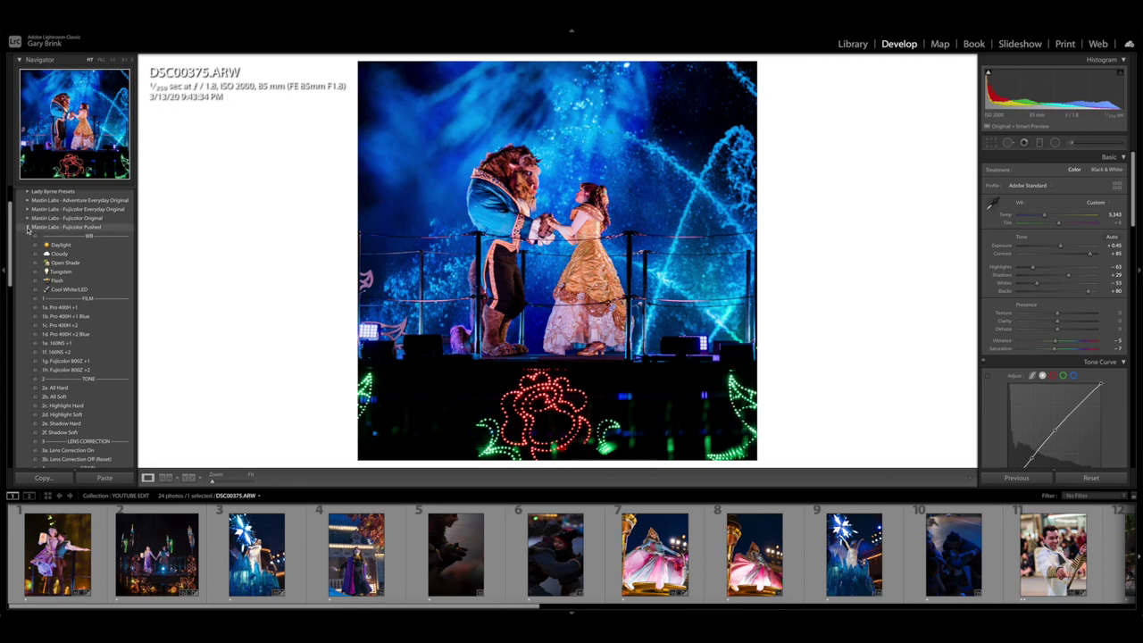
left_click(28, 233)
left_click(28, 236)
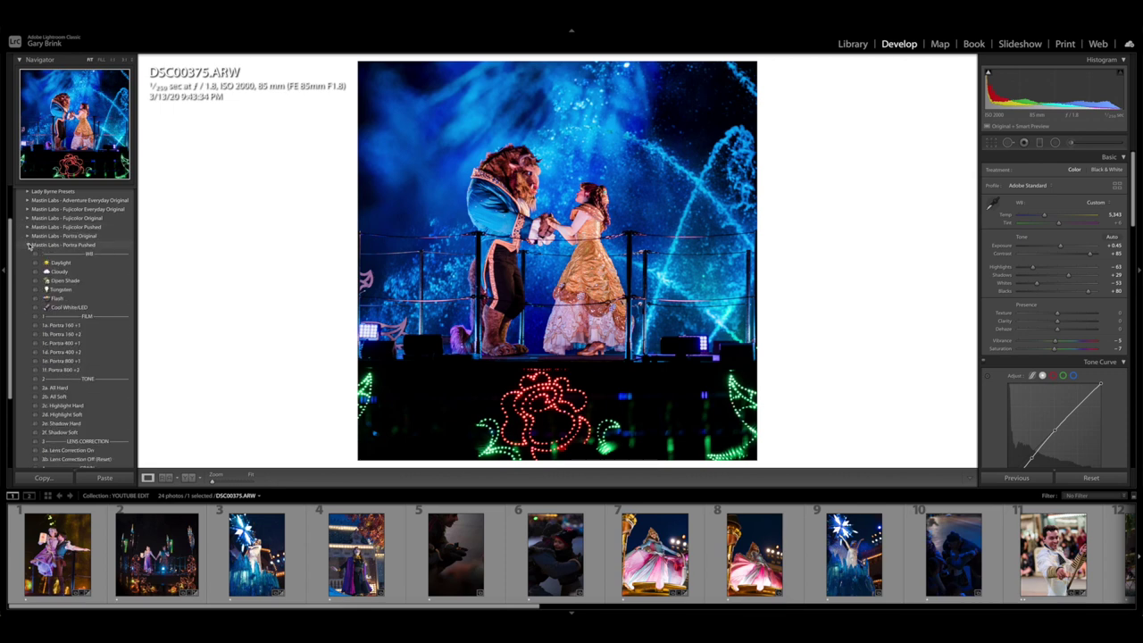
left_click(29, 248)
left_click(29, 250)
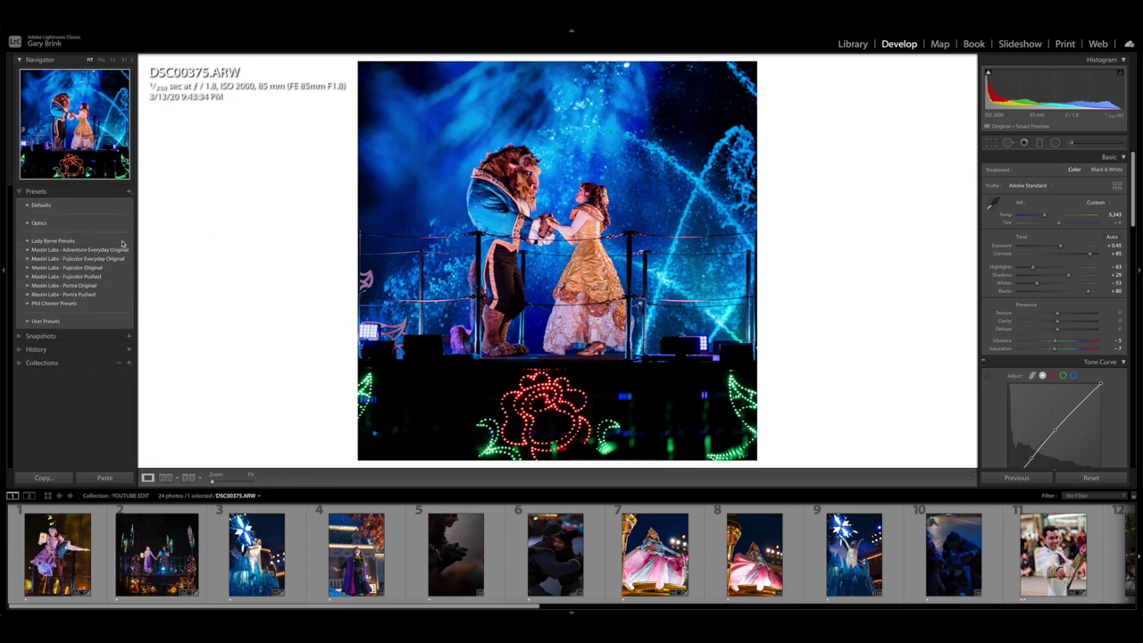
left_click(28, 267)
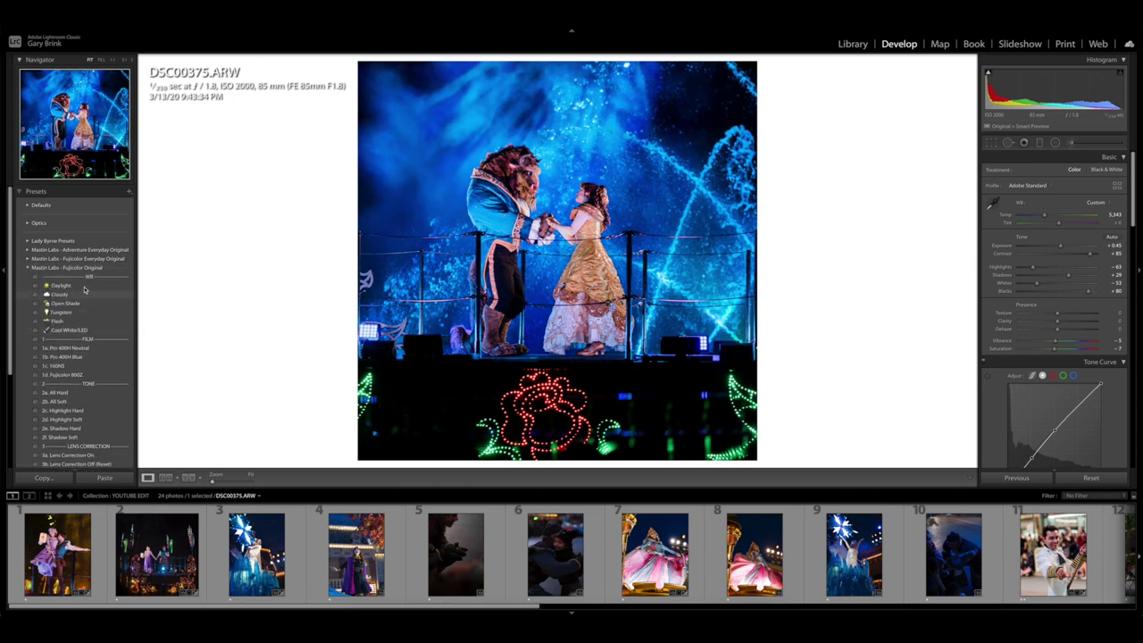
left_click(27, 268)
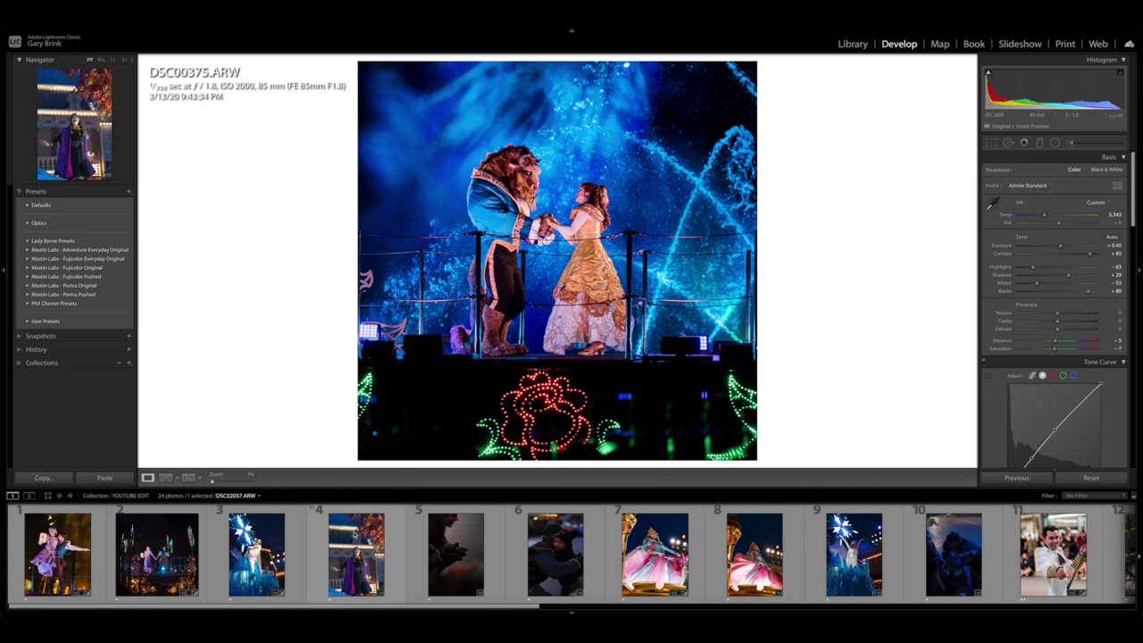
Step: Show All Photographs in the Library grid and reopen the stage photo in Develop
left_click(851, 44)
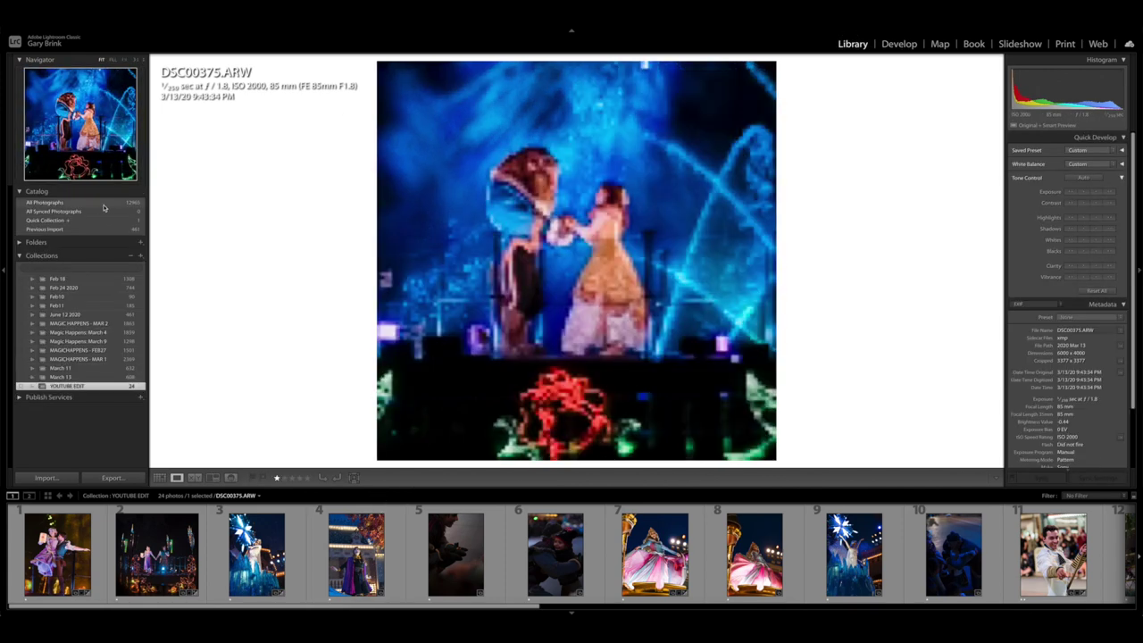
key("g")
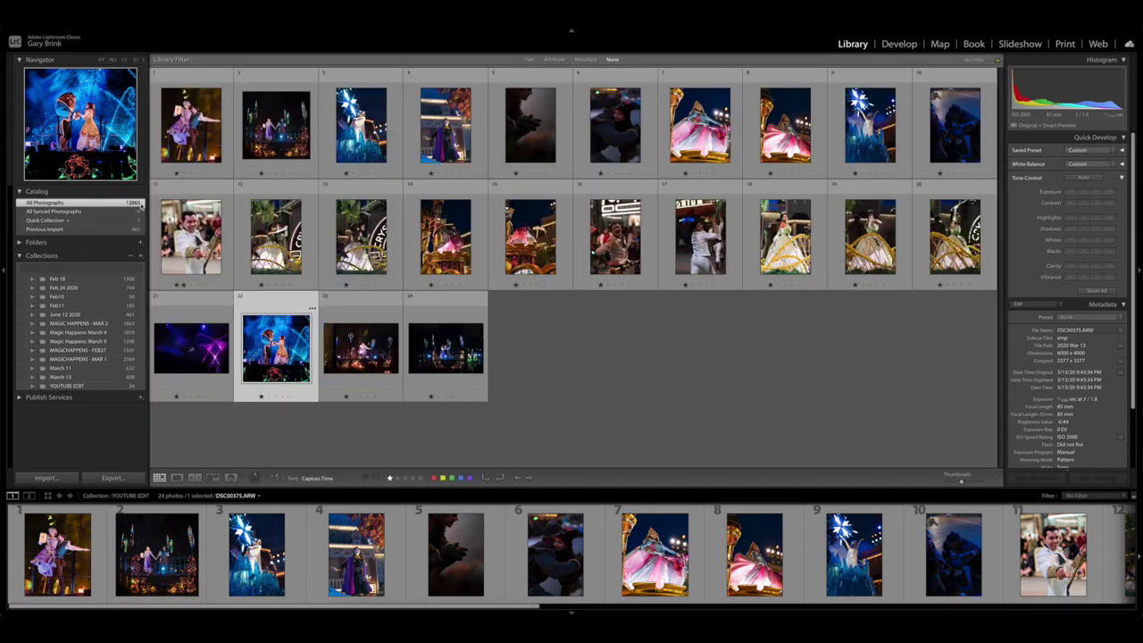
left_click(140, 206)
left_click(899, 44)
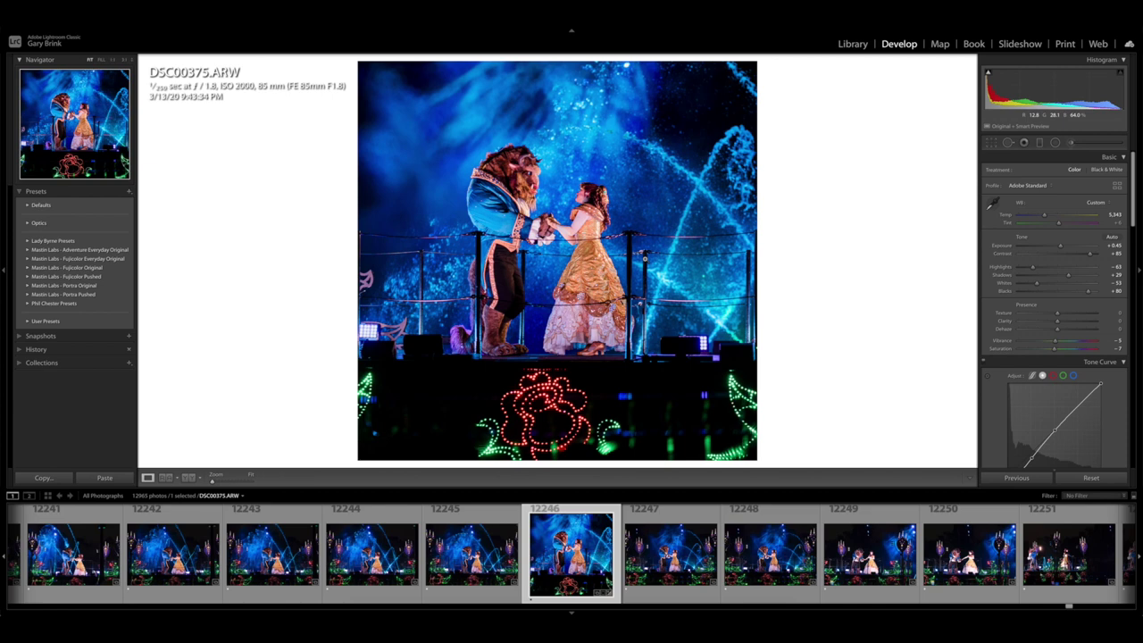
Step: Browse the Phil Chester and Lady Byrne preset folders, leaving both collapsed
left_click(28, 305)
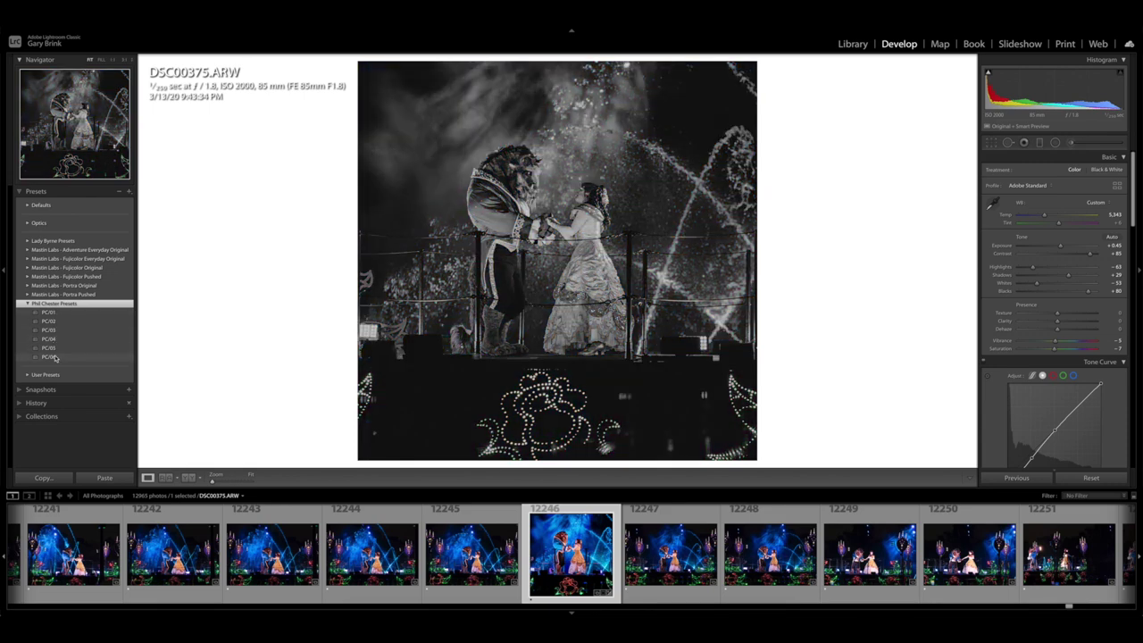
left_click(27, 304)
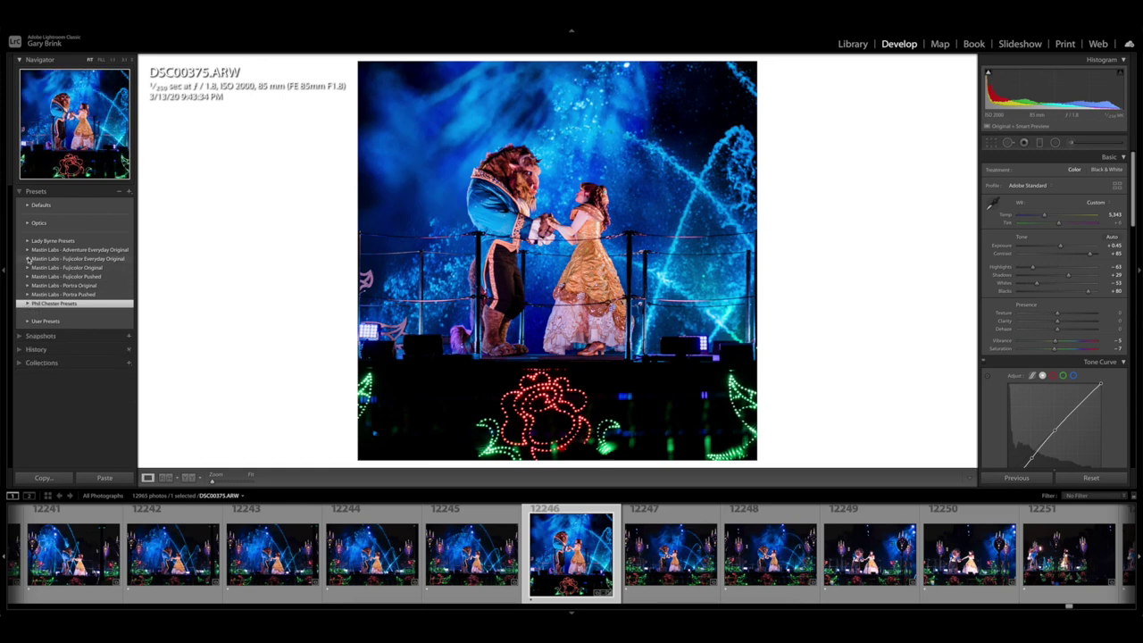
left_click(27, 241)
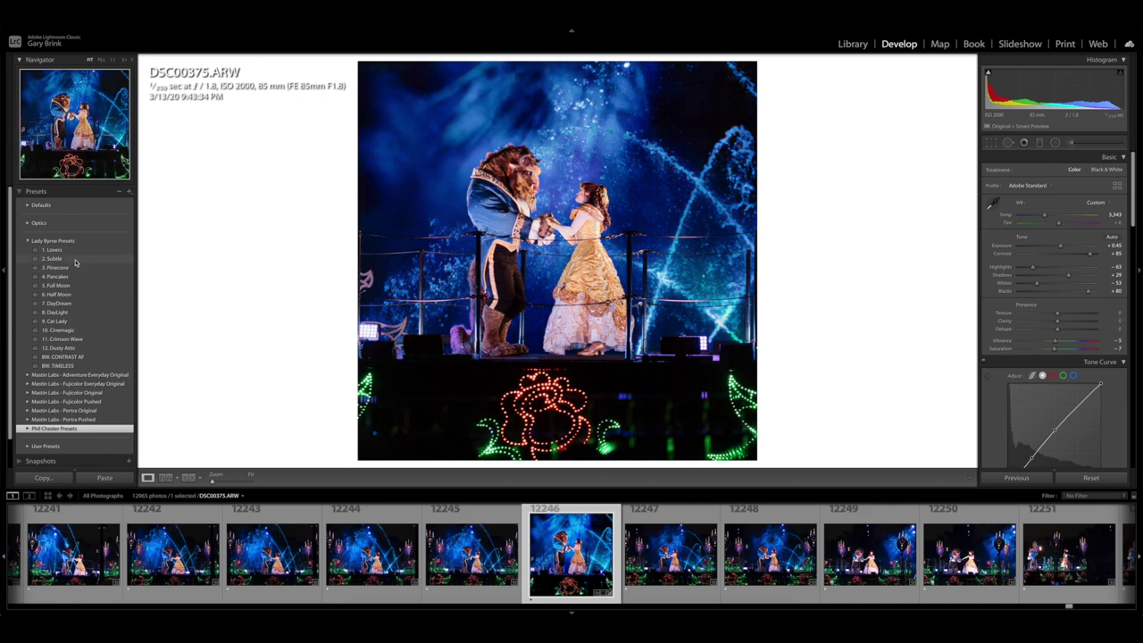
left_click(28, 241)
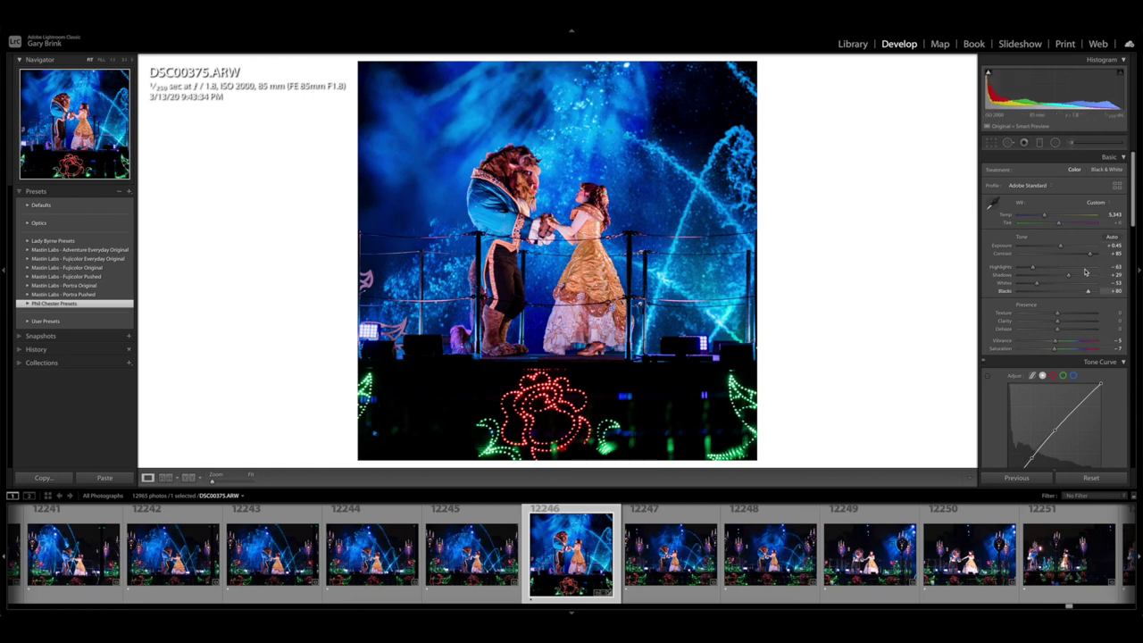
Step: Collapse the HSL / Color panel
scroll(1063, 329, "down", 2)
scroll(1063, 330, "down", 5)
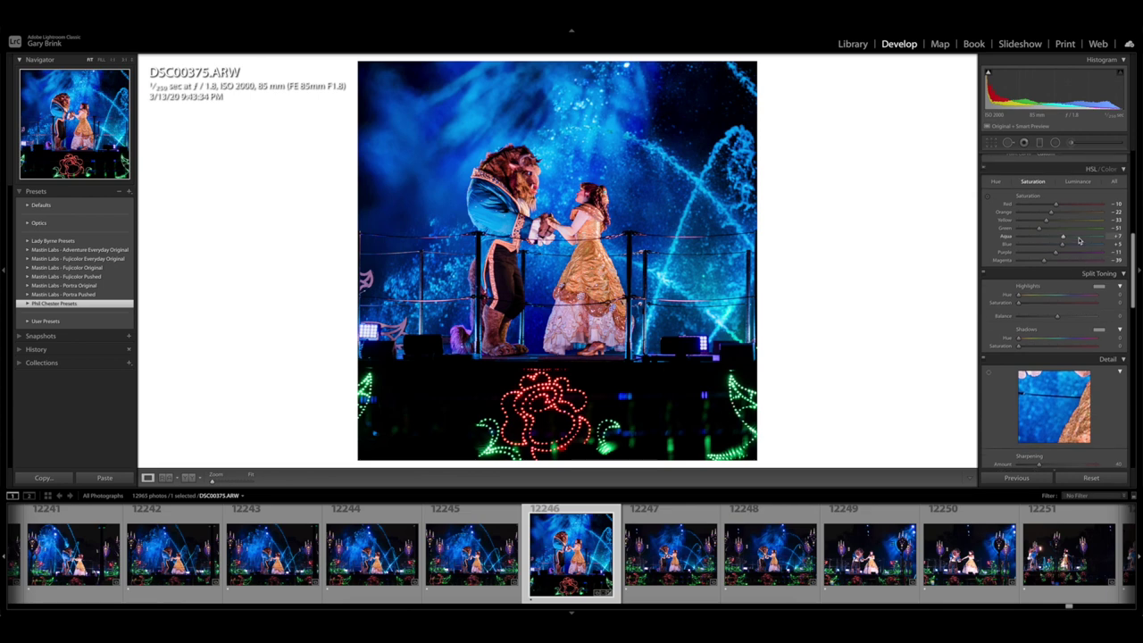
left_click(1121, 185)
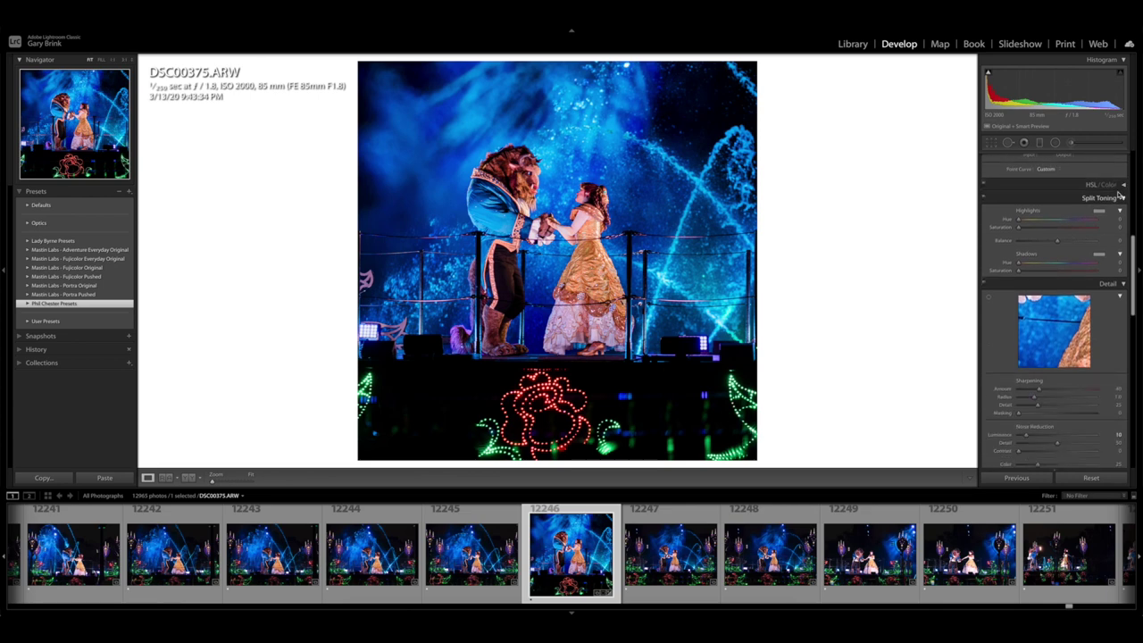
scroll(1120, 191, "up", 3)
scroll(1119, 192, "up", 1)
Step: Inspect the RGB, red, green and blue tone curve channels, then collapse Tone Curve
left_click(1053, 247)
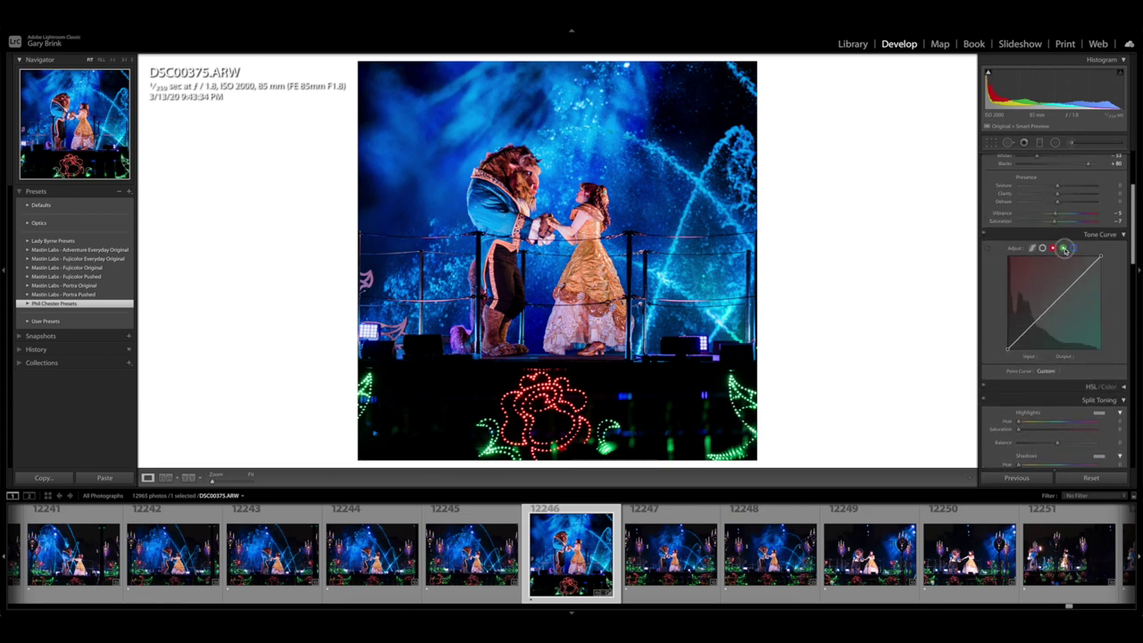
left_click(1063, 247)
left_click(1077, 249)
left_click(1064, 249)
left_click(1053, 249)
left_click(1043, 249)
left_click(1053, 249)
left_click(1063, 249)
left_click(1053, 248)
left_click(1124, 236)
Step: Try a different Calibration Blue Primary Hue, then undo it back to -12
scroll(1112, 254, "down", 5)
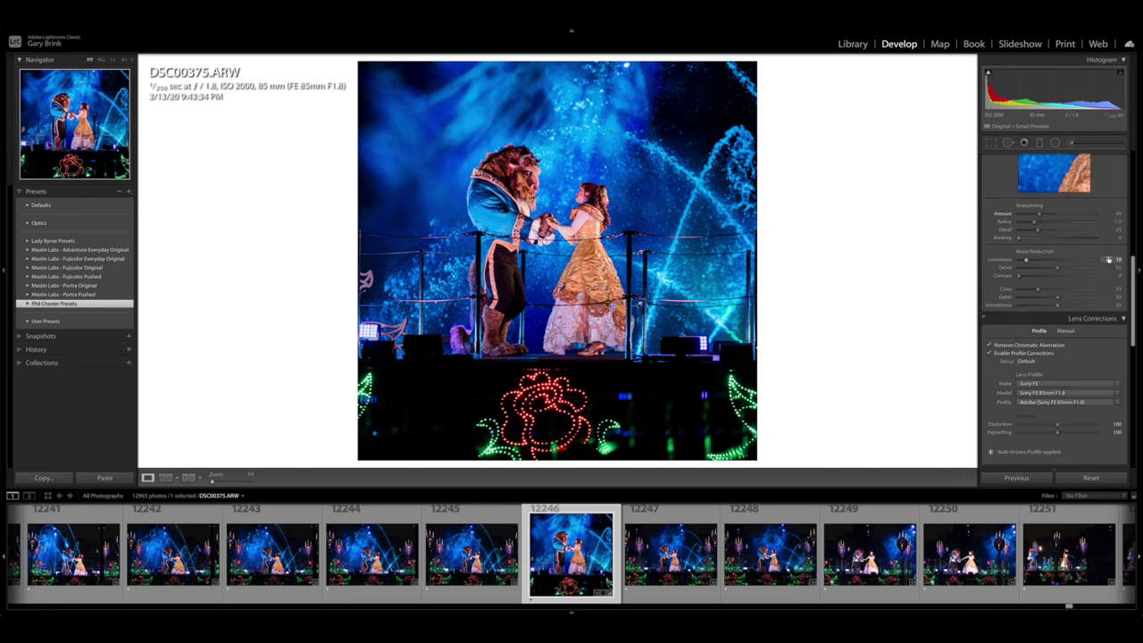
scroll(1108, 259, "down", 5)
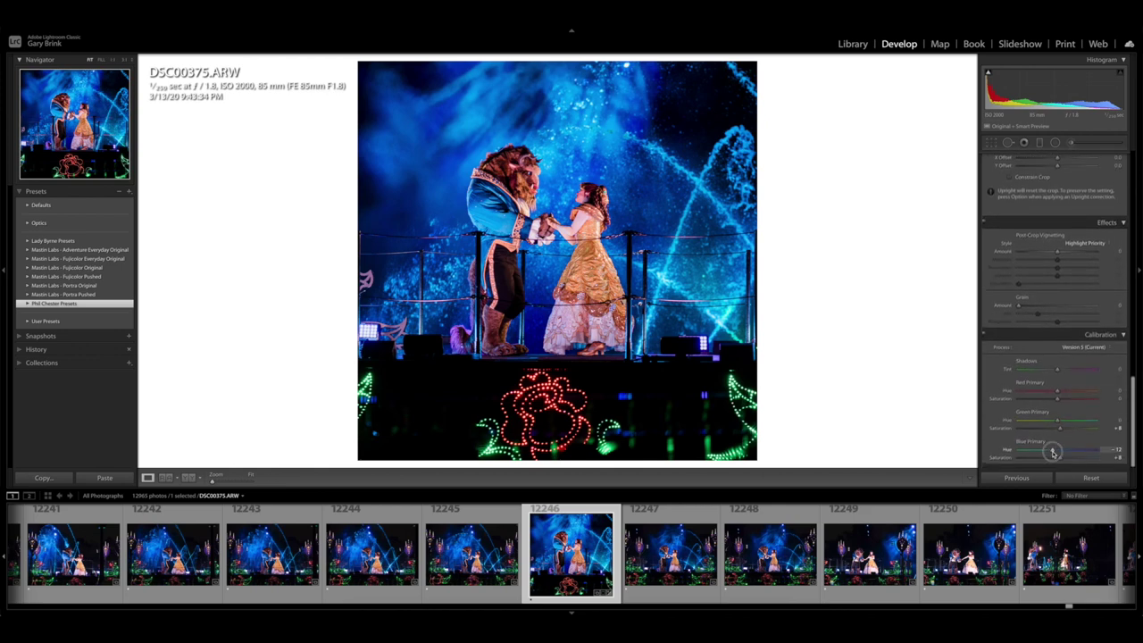
mouse_move(1051, 452)
left_mouse_down()
mouse_move(1030, 453)
mouse_move(1062, 451)
left_mouse_up()
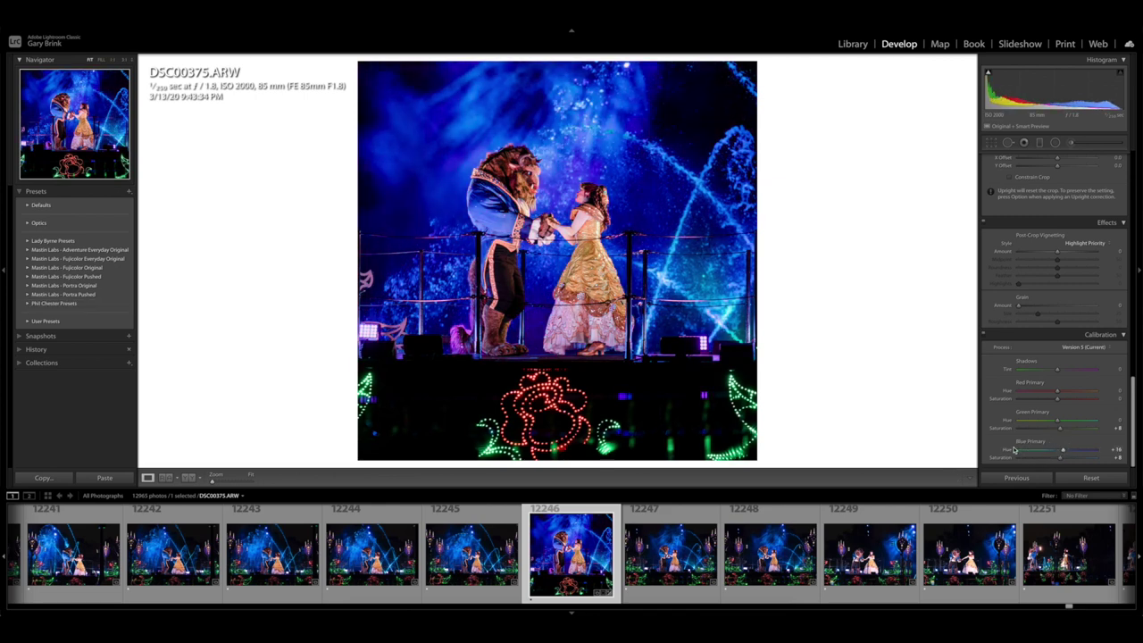
key("ctrl+z")
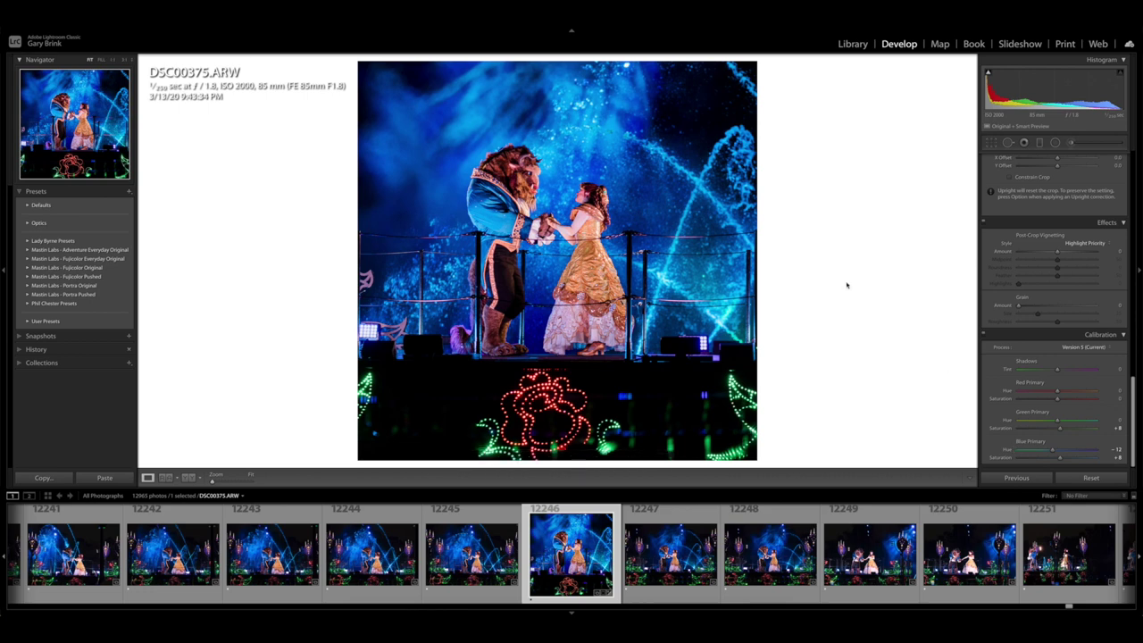
key("super+1")
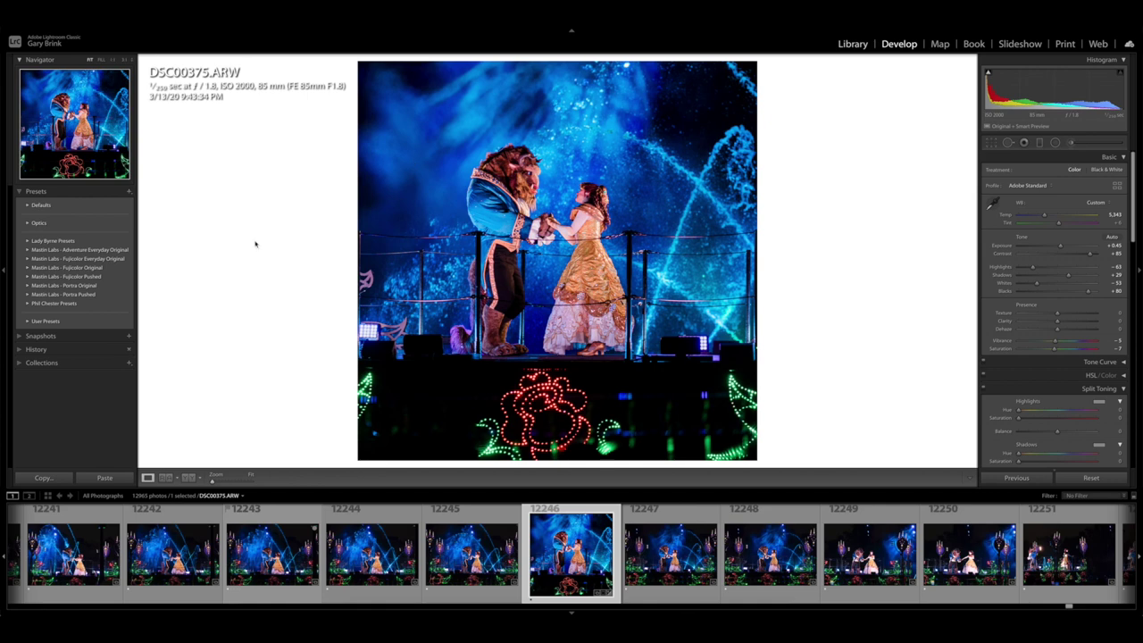
Step: Switch Library to grid view with G and select the YOUTUBE EDIT collection
key("g")
left_click(99, 386)
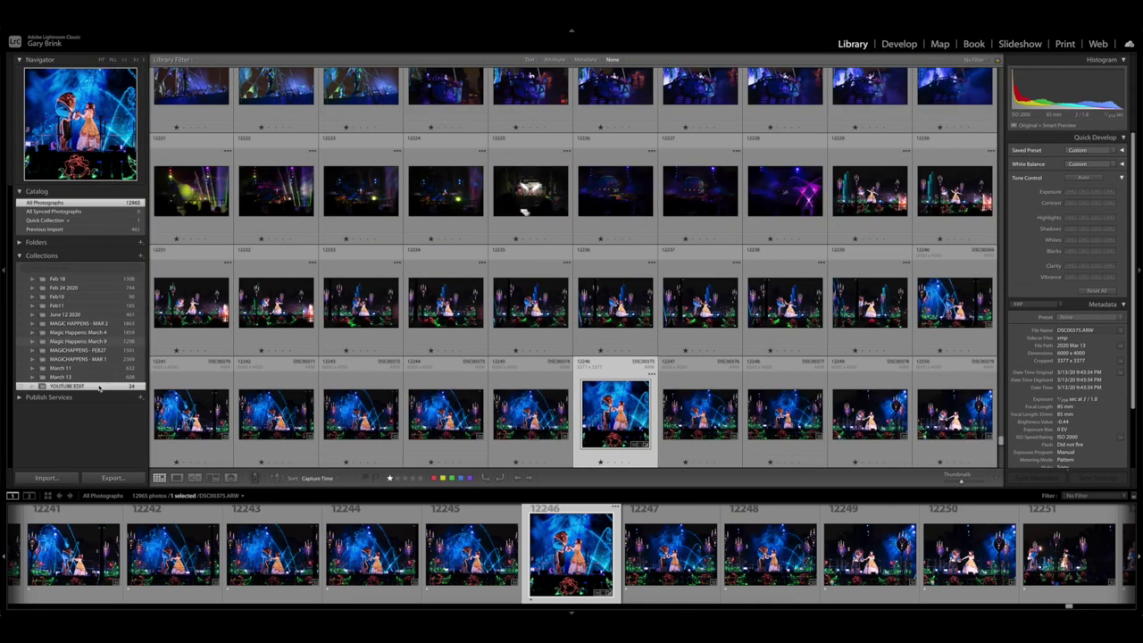